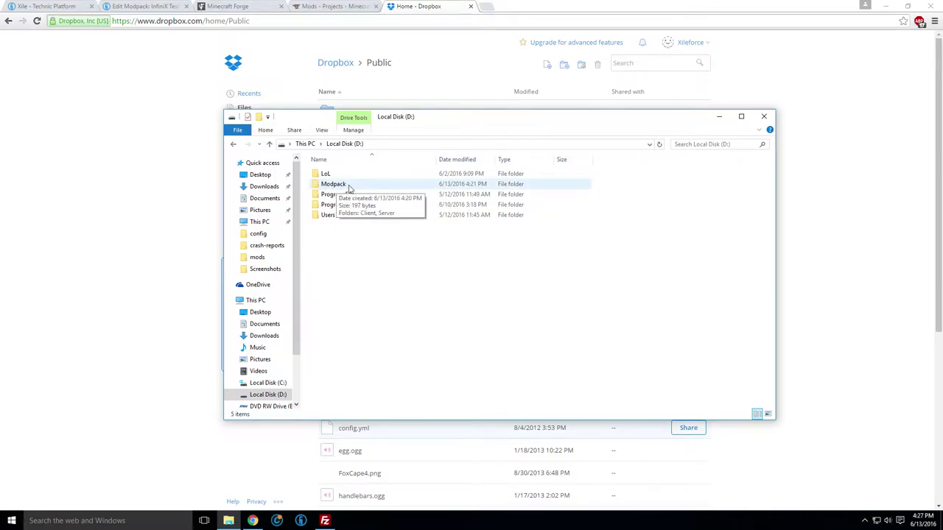
Create a folder named bin in D:\Modpack\Client, and open the Server folder inside Modpack
double_click(332, 186)
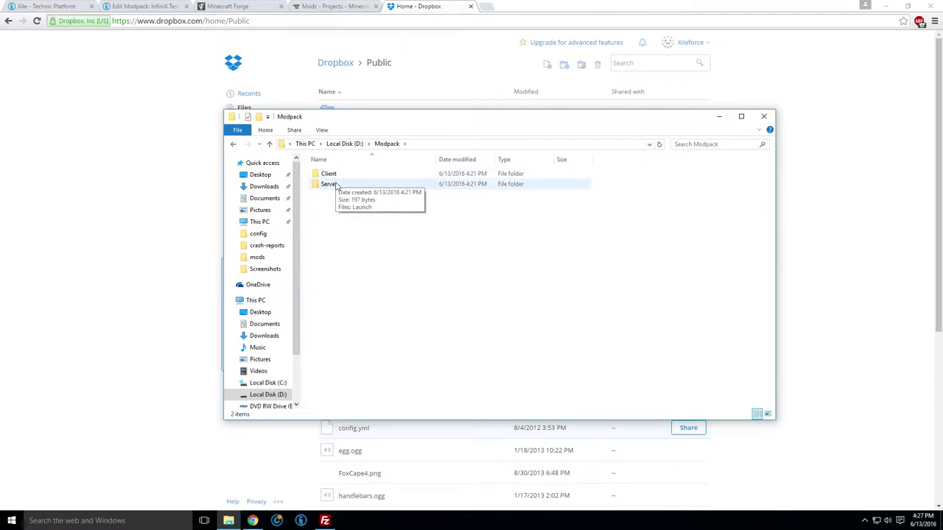
double_click(340, 177)
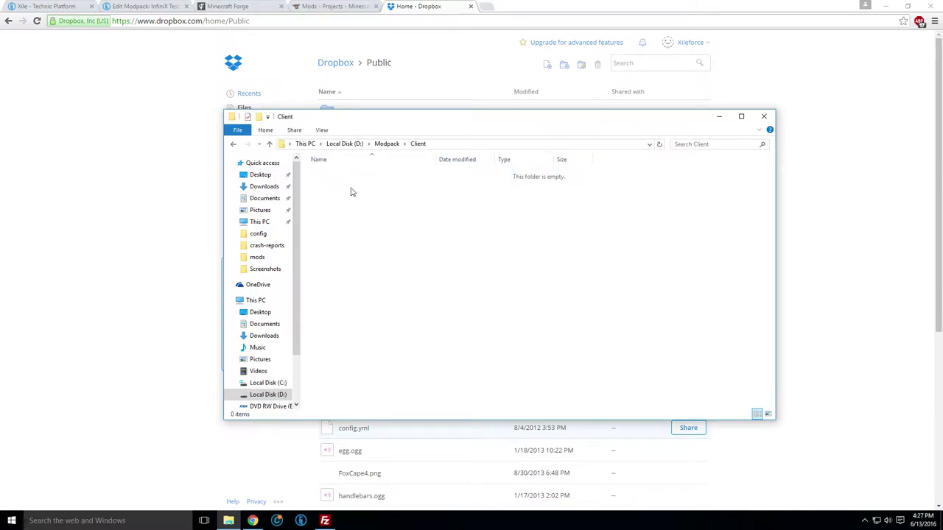
right_click(351, 192)
mouse_move(400, 306)
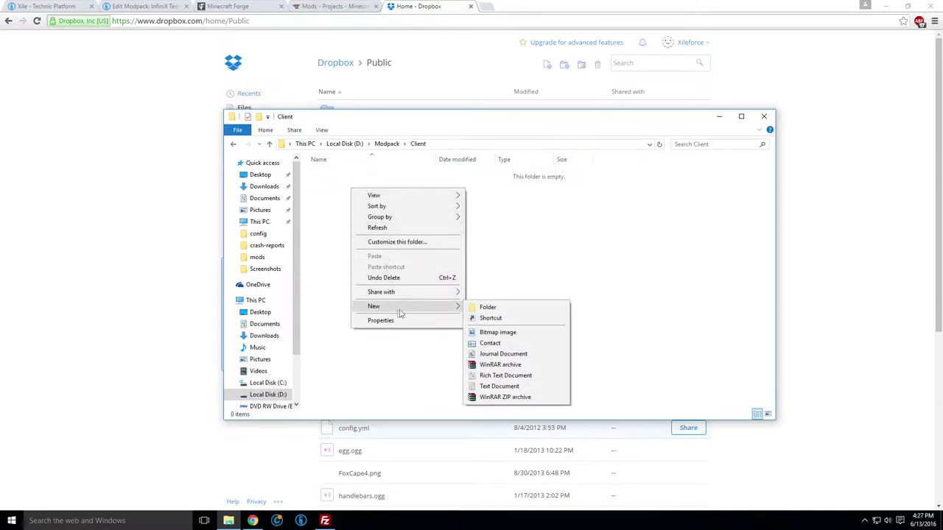
left_click(479, 308)
type("bin")
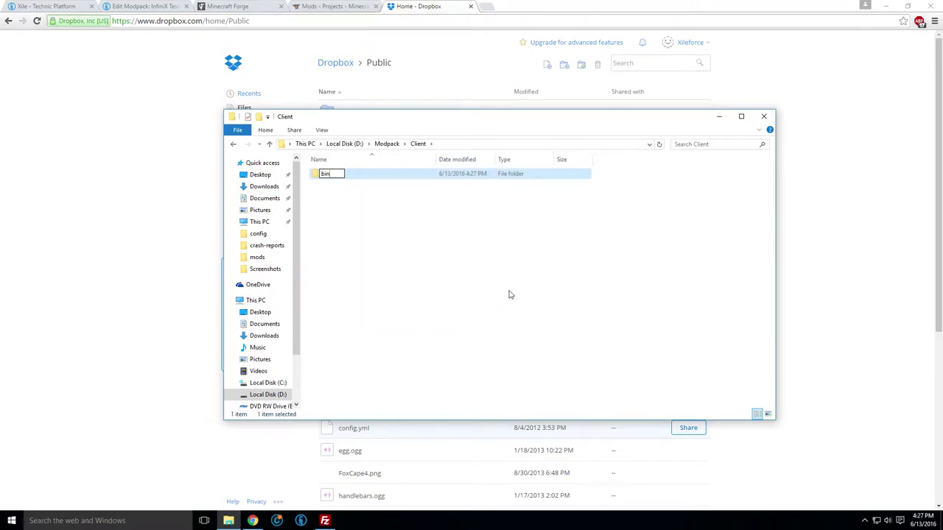
left_click(475, 218)
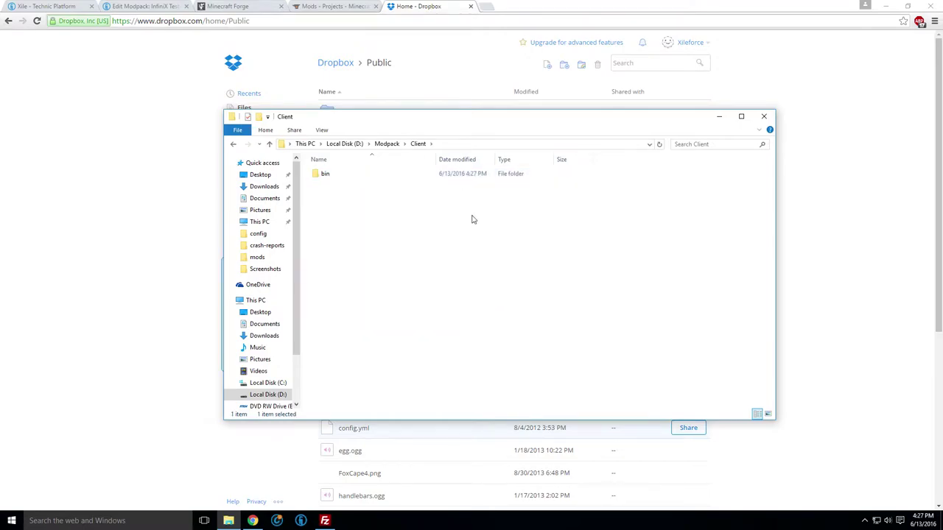
left_click(387, 144)
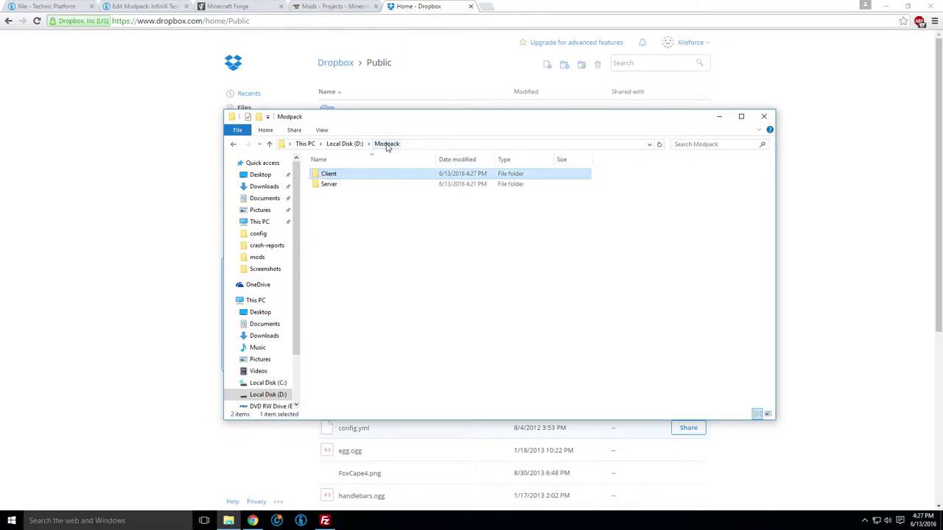
double_click(354, 185)
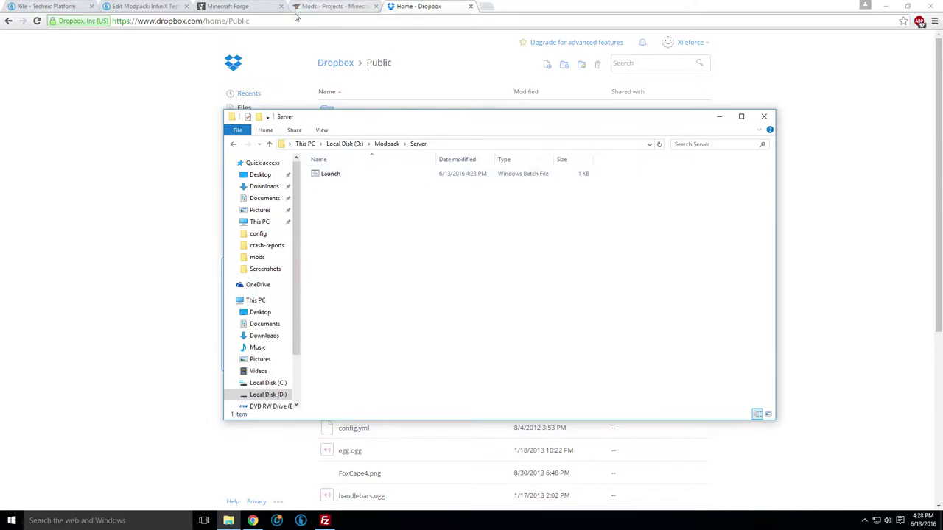
Download the latest Forge Windows installer for Minecraft 1.9.4 from the Minecraft Forge page
left_click(232, 6)
scroll(221, 221, "down", 1)
scroll(193, 181, "up", 1)
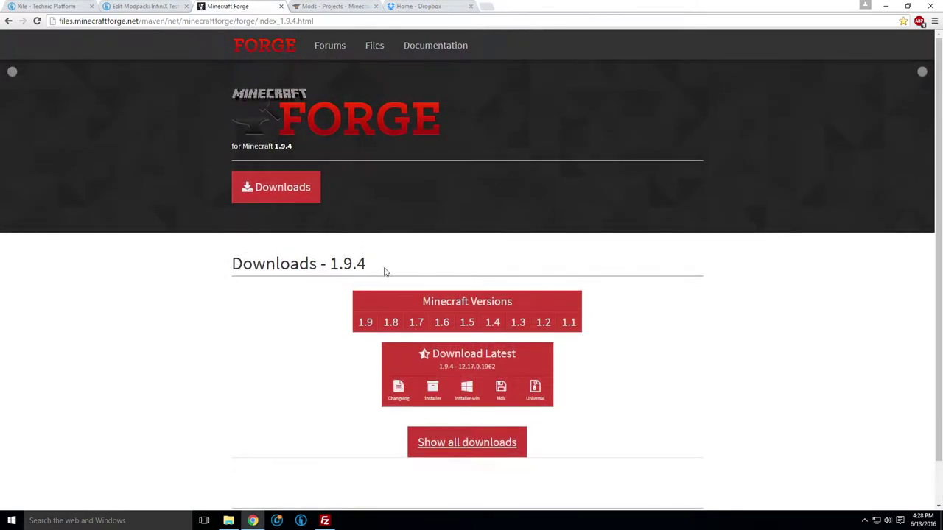
mouse_move(369, 324)
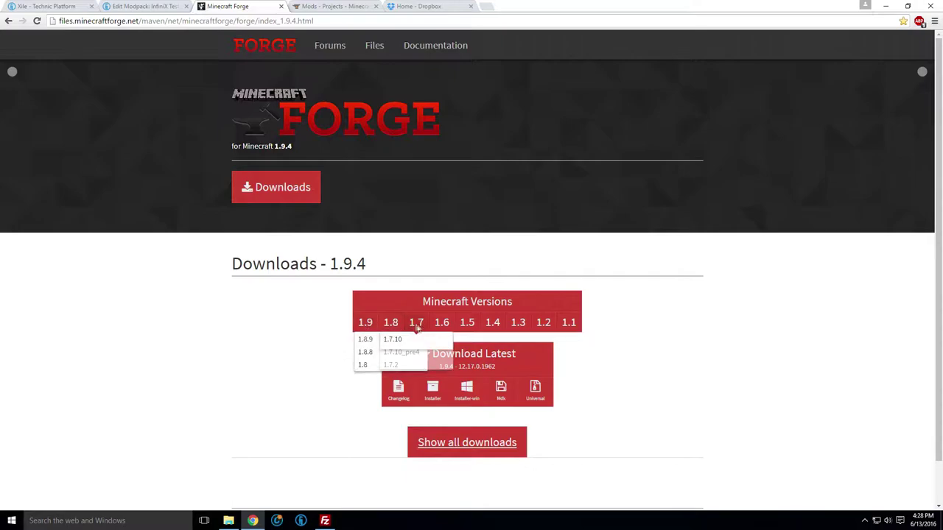
mouse_move(402, 323)
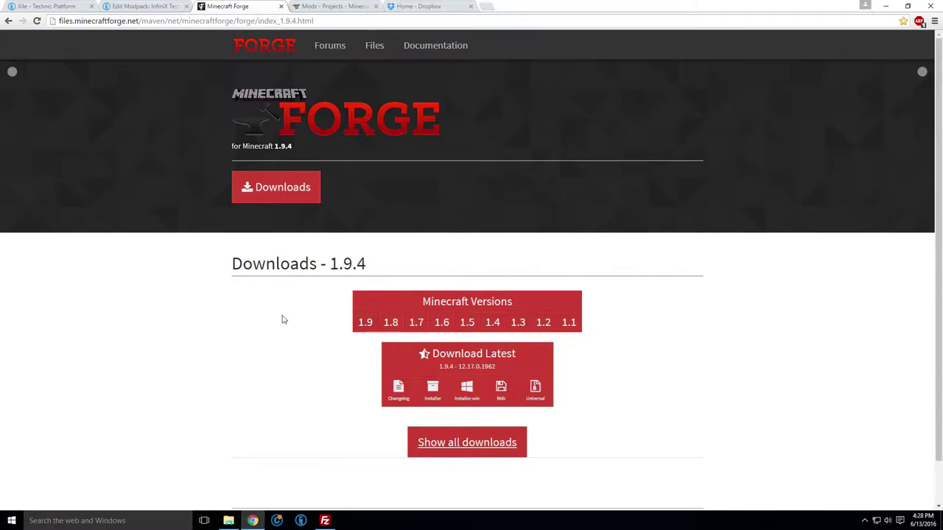
scroll(287, 317, "down", 1)
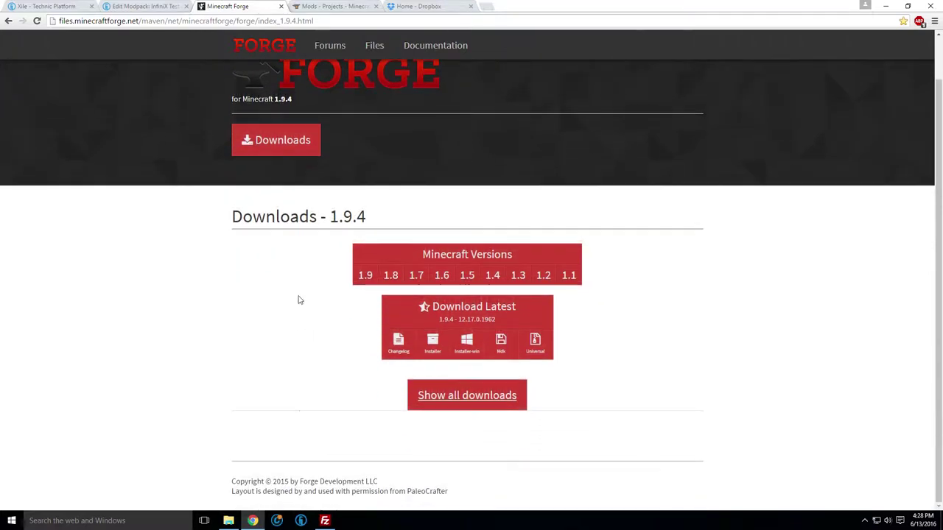
left_click(464, 351)
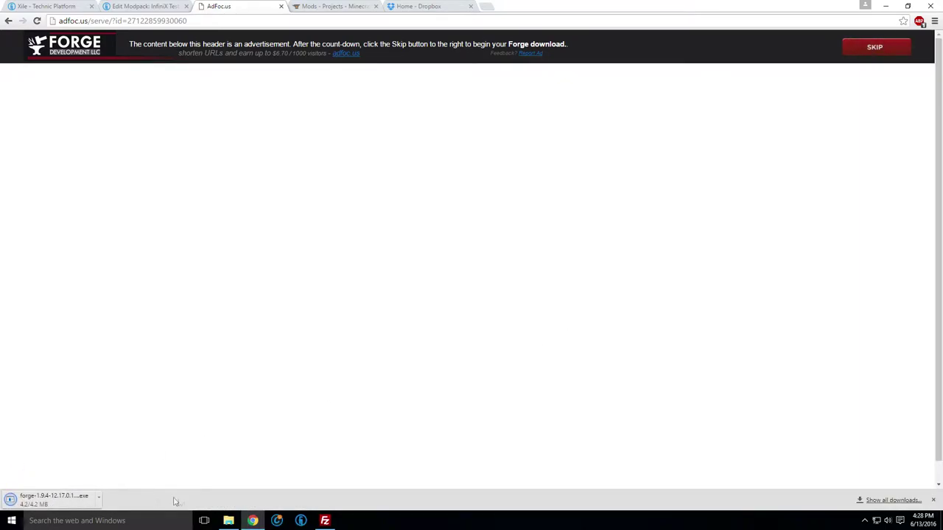
Run the downloaded Forge 1.9.4 installer and allow it past the security warning
left_click(228, 521)
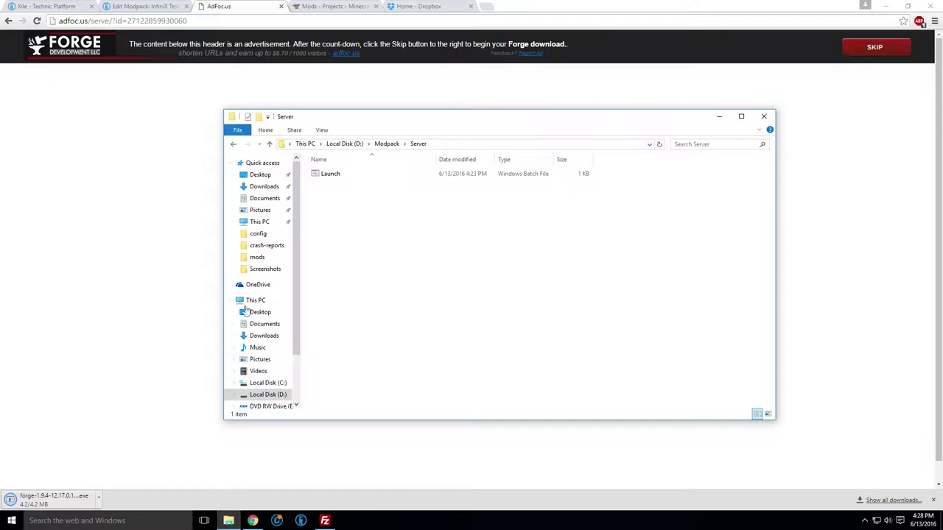
left_click(31, 503)
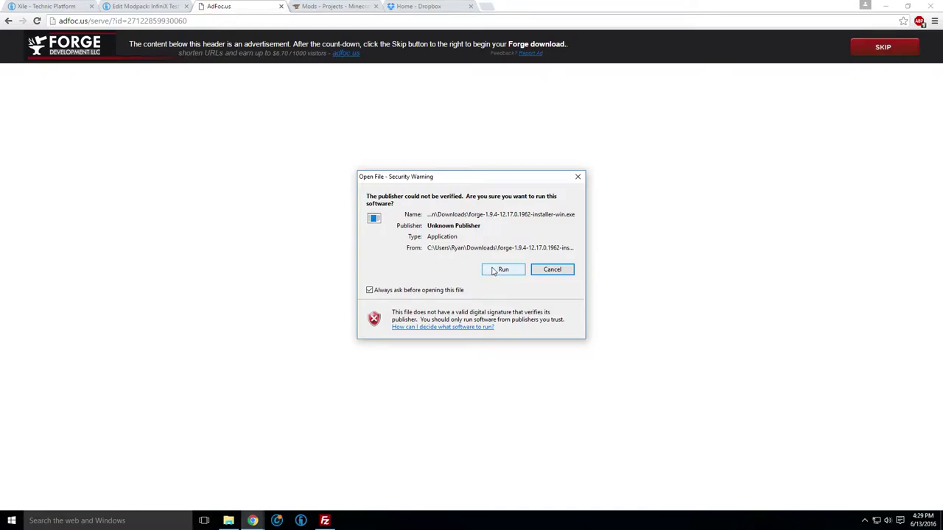
left_click(498, 271)
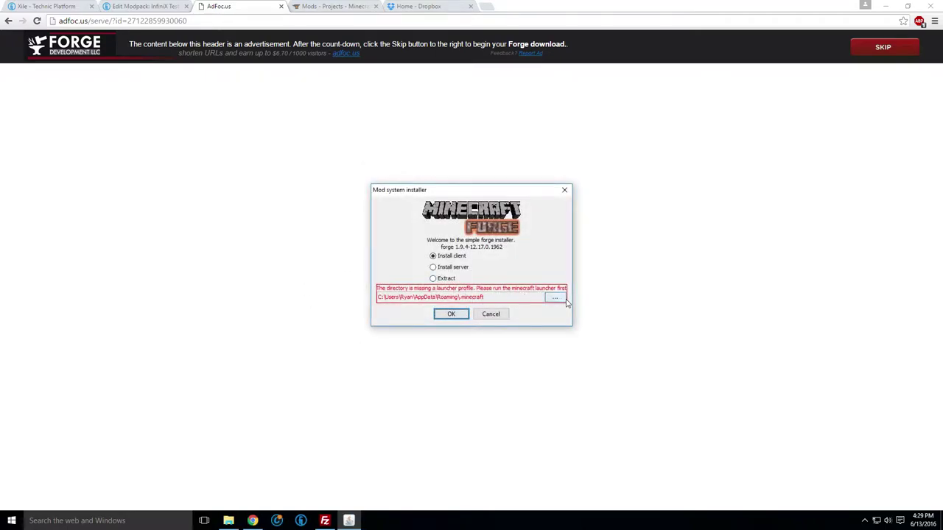
Set the Forge installer's target directory to D:\Modpack\Server
left_click(564, 299)
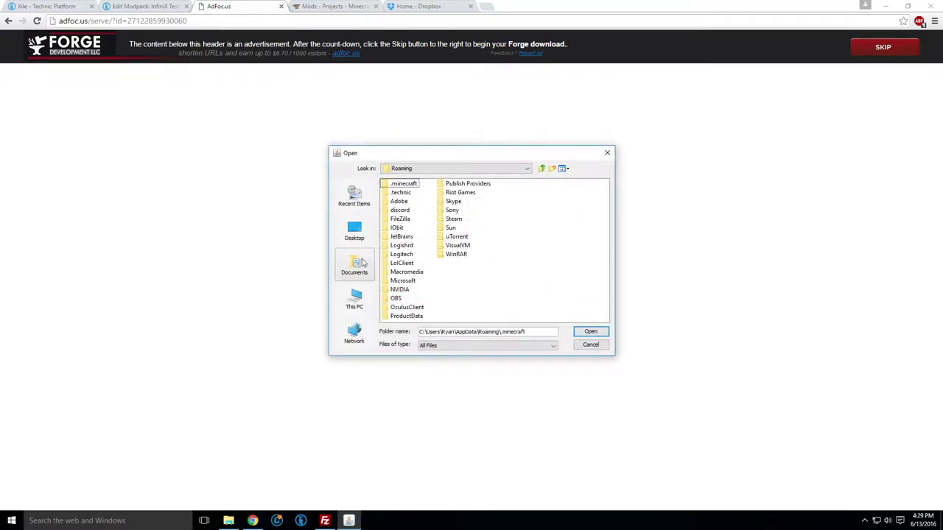
left_click(356, 300)
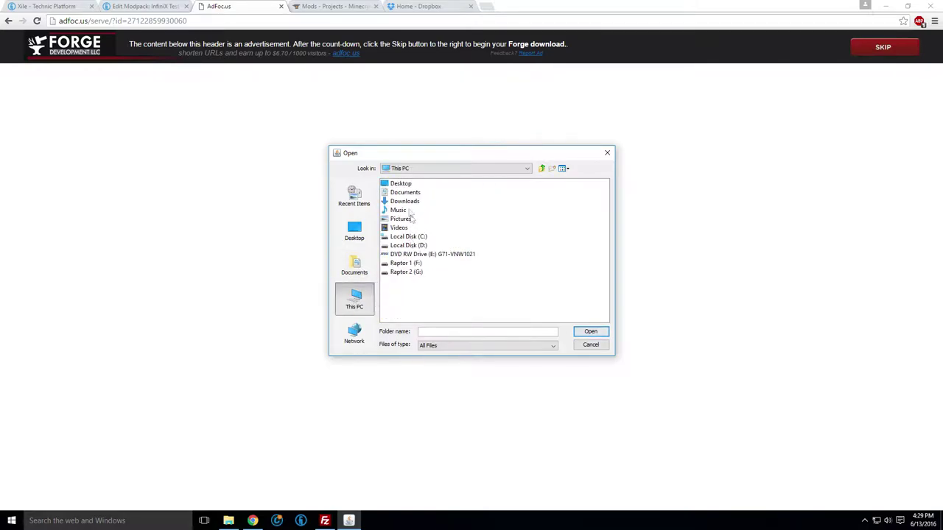
double_click(410, 245)
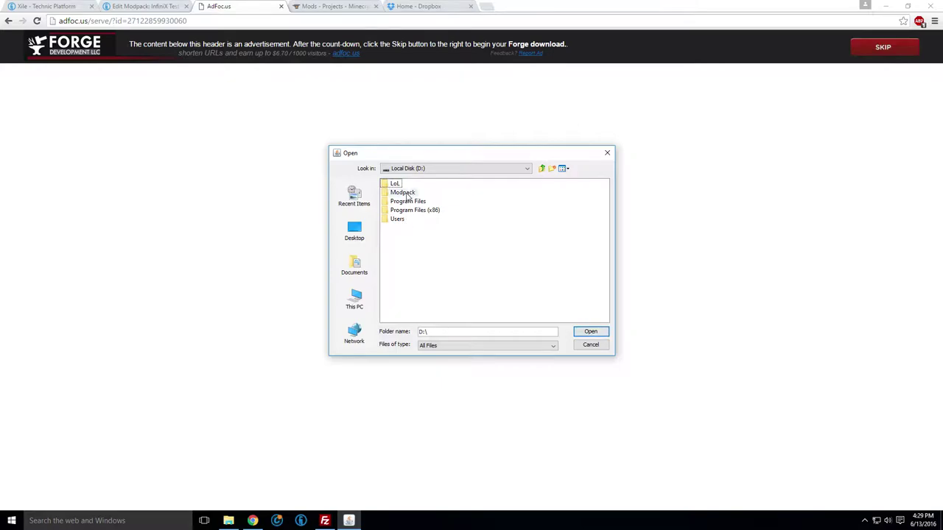
double_click(403, 193)
left_click(402, 195)
double_click(403, 195)
left_click(591, 333)
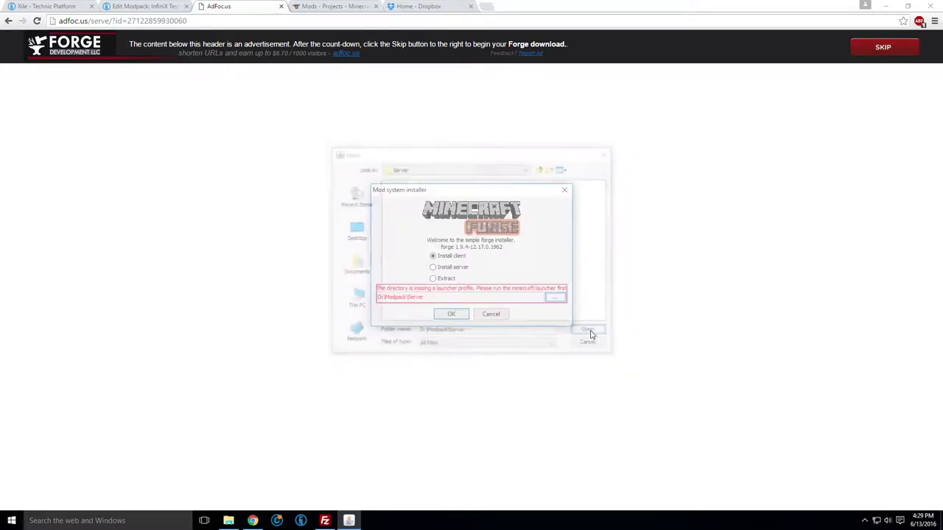
Choose the Install server option and start the Forge installation
left_click(433, 267)
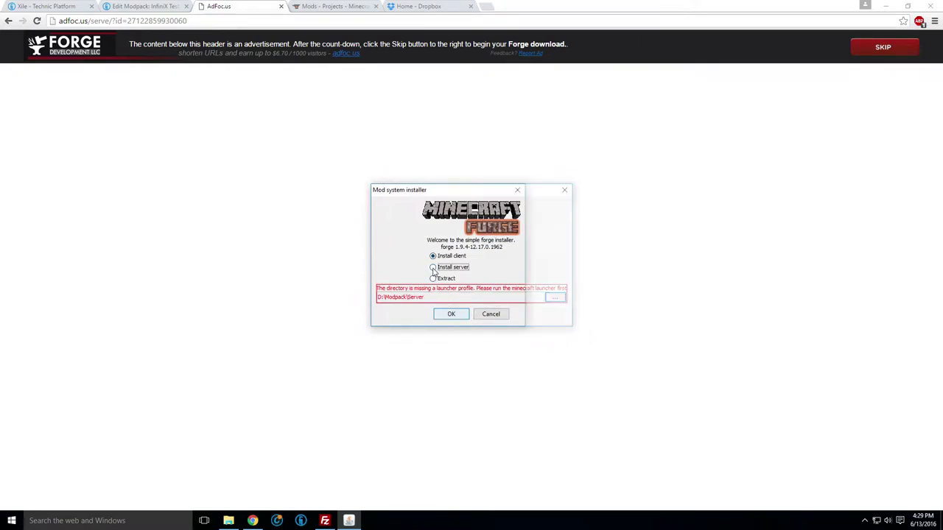
left_click(426, 316)
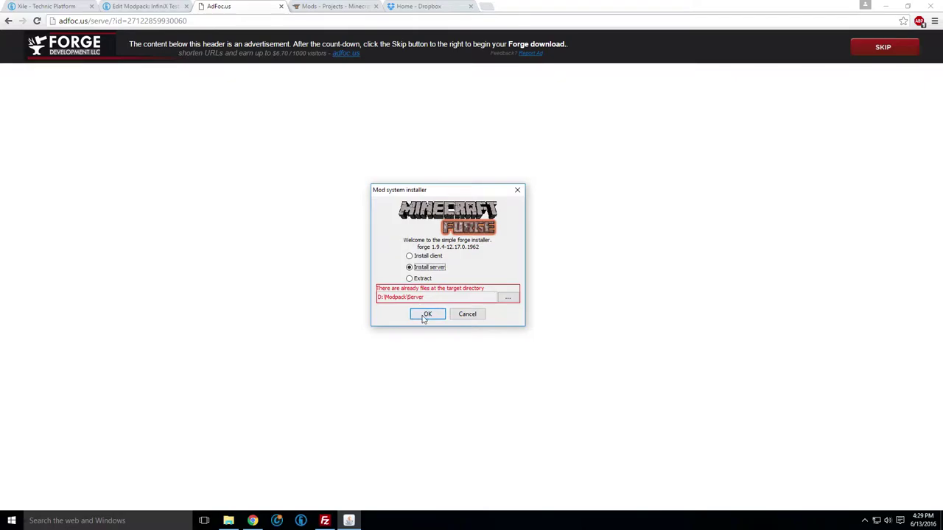
left_click(426, 315)
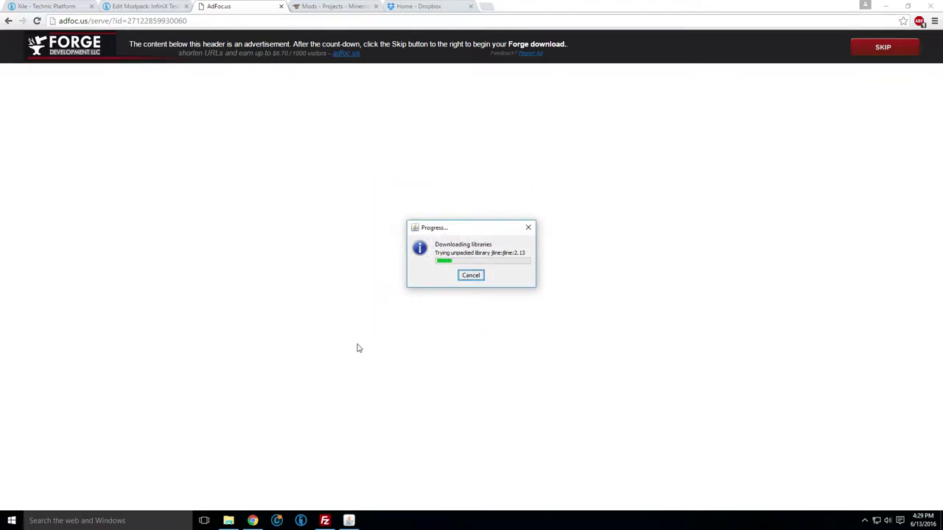
Switch to File Explorer and open the Launch batch file in the Server folder for editing in Notepad
mouse_move(230, 521)
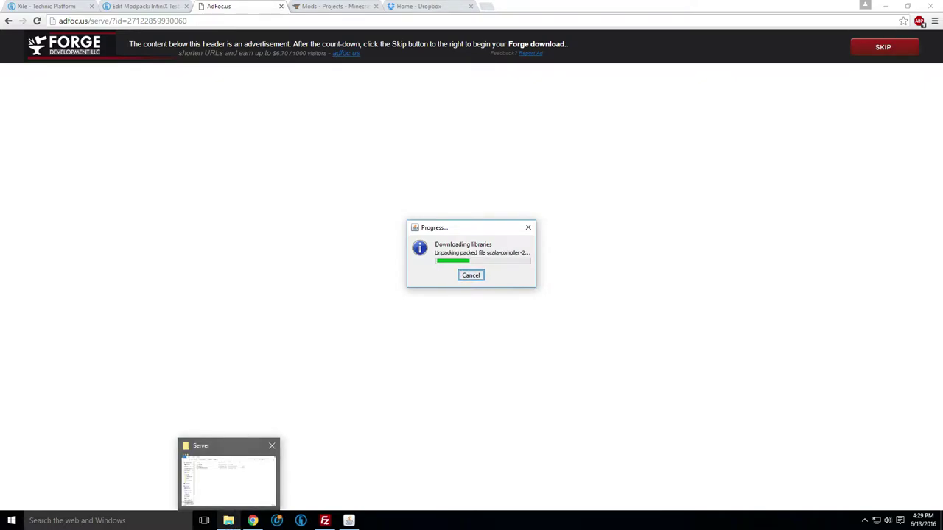
left_click(275, 486)
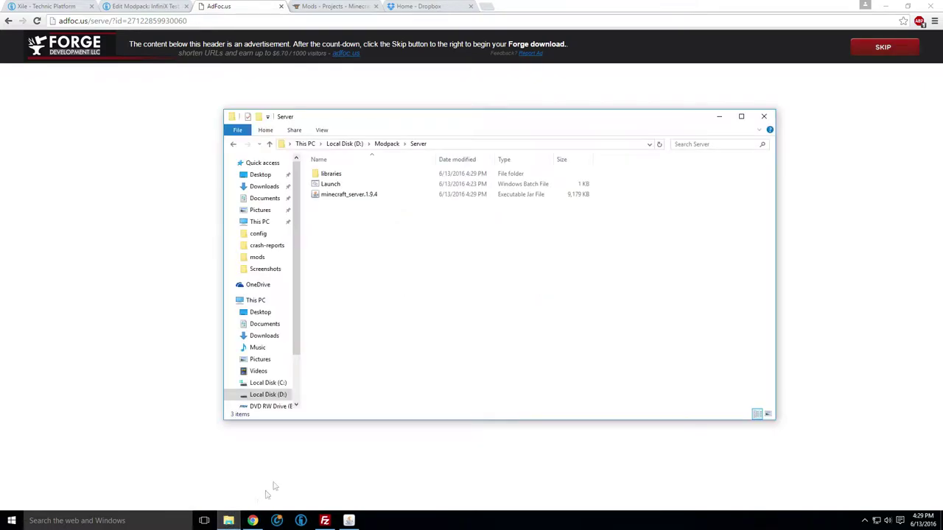
left_click(337, 186)
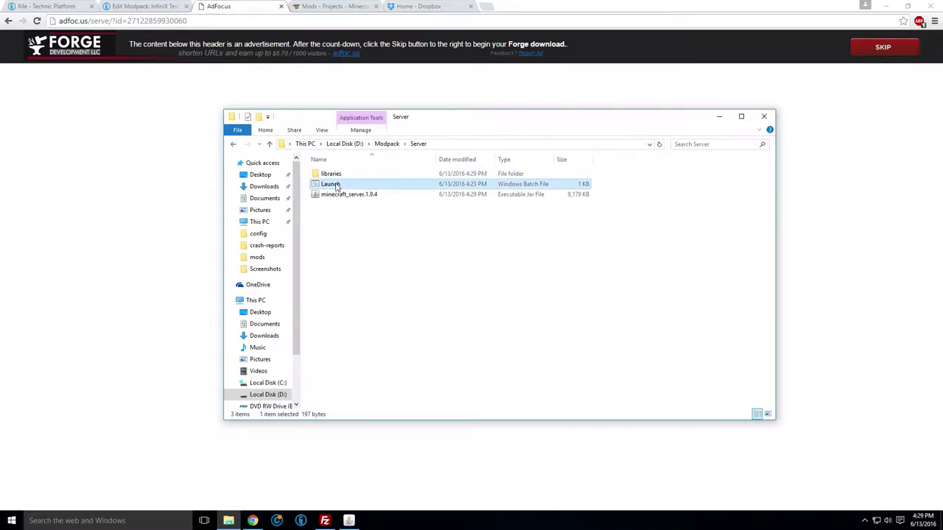
right_click(337, 186)
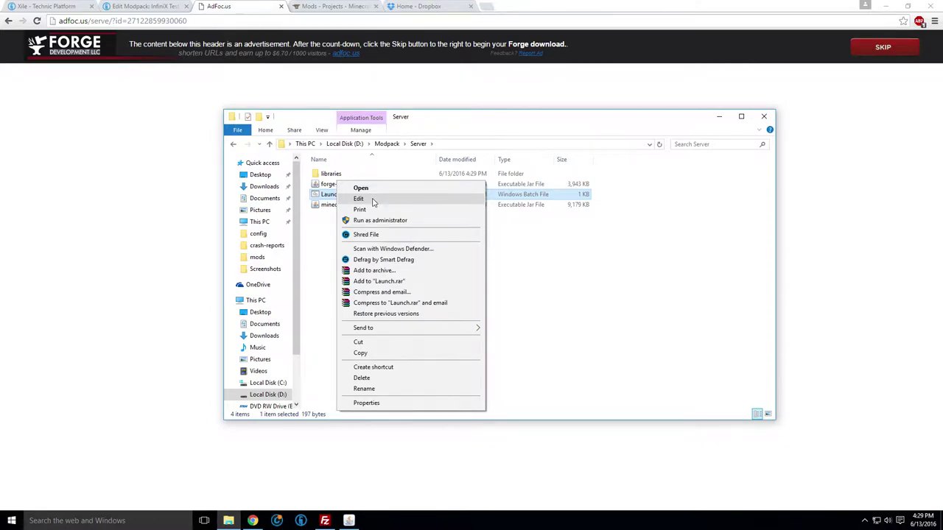
left_click(373, 201)
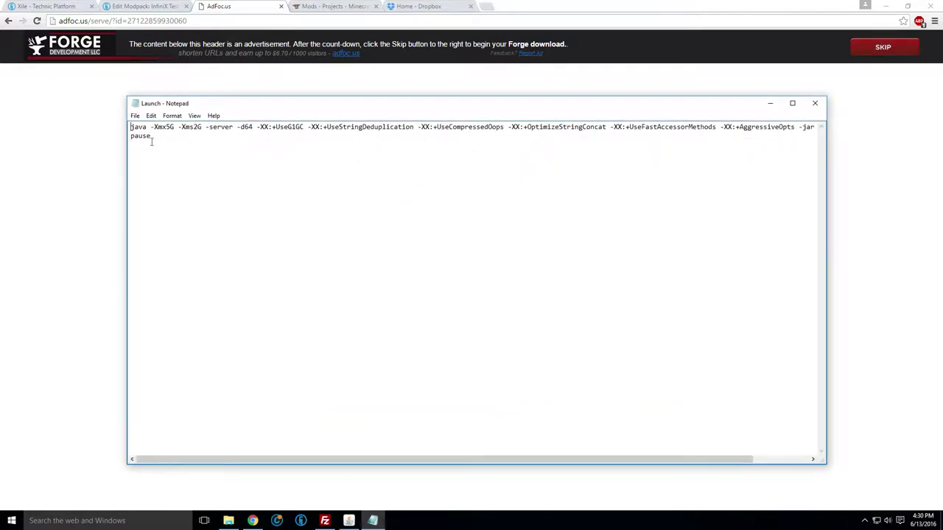
Examine the Java launch arguments in the Launch file, from the memory settings through the XX flags to the jar name and nogui option
left_click_drag(130, 129, 147, 128)
left_click_drag(151, 128, 175, 127)
left_click(179, 129)
left_click_drag(179, 129, 198, 131)
left_click(197, 129)
left_click_drag(205, 128, 233, 129)
left_click_drag(257, 126, 304, 126)
left_click(305, 126)
left_click_drag(308, 127, 414, 128)
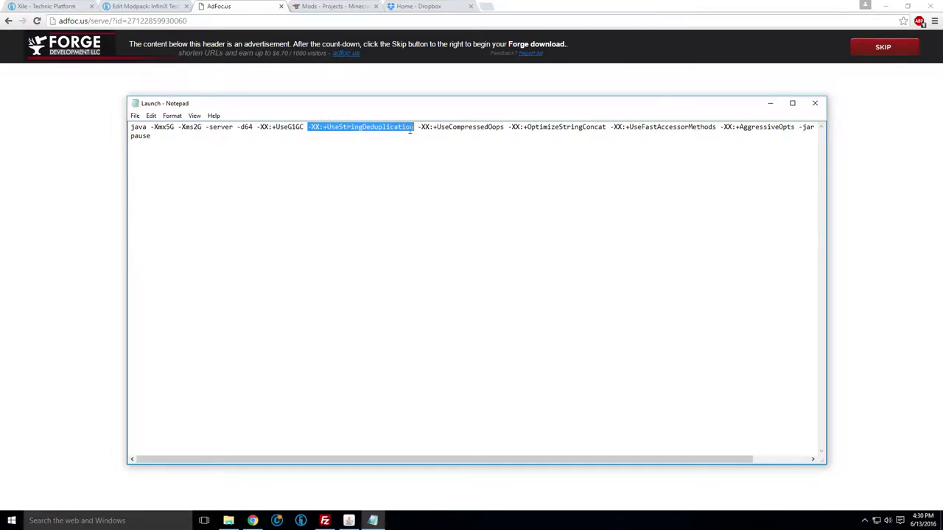
left_click(409, 127)
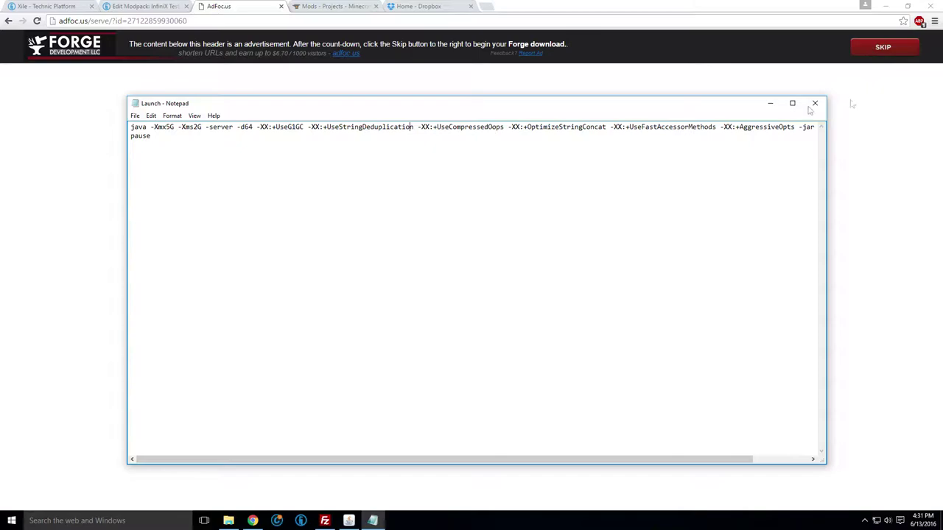
left_click_drag(447, 460, 502, 462)
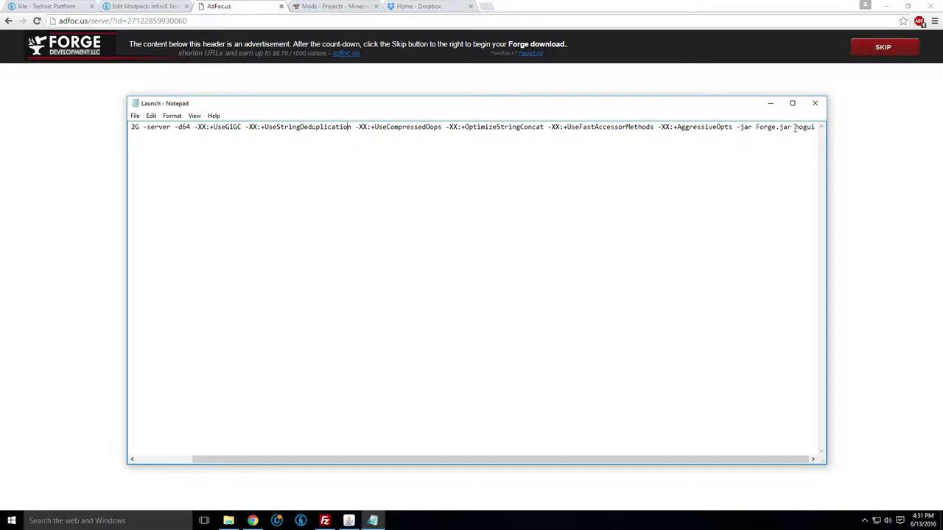
left_click(793, 127)
left_click_drag(794, 127, 815, 127)
left_click_drag(514, 464, 305, 447)
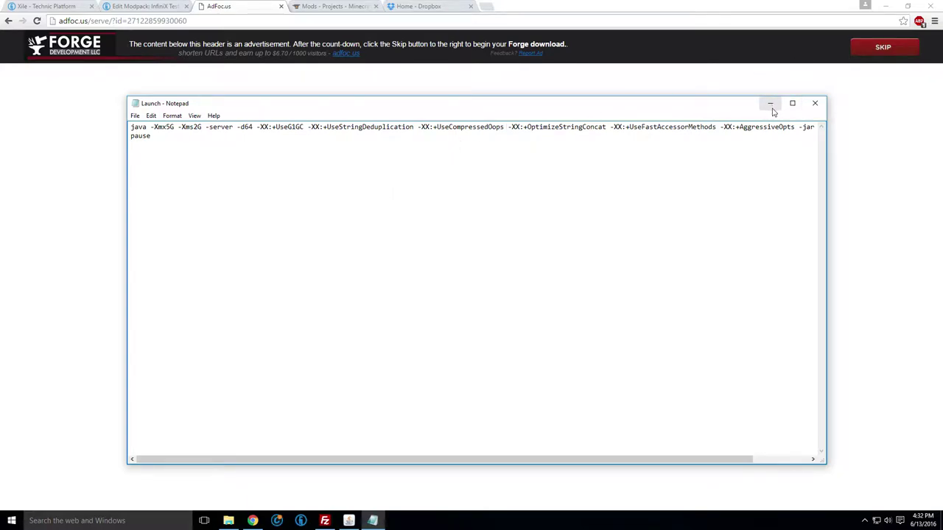
Copy the entire text of the Launch script and close Notepad
left_click_drag(152, 137, 131, 126)
right_click(149, 133)
left_click(171, 163)
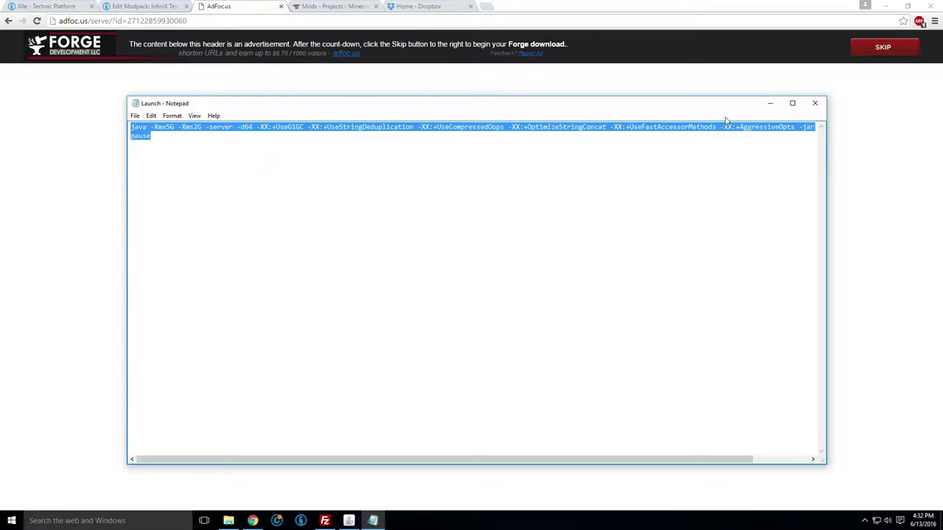
left_click(772, 104)
right_click(373, 520)
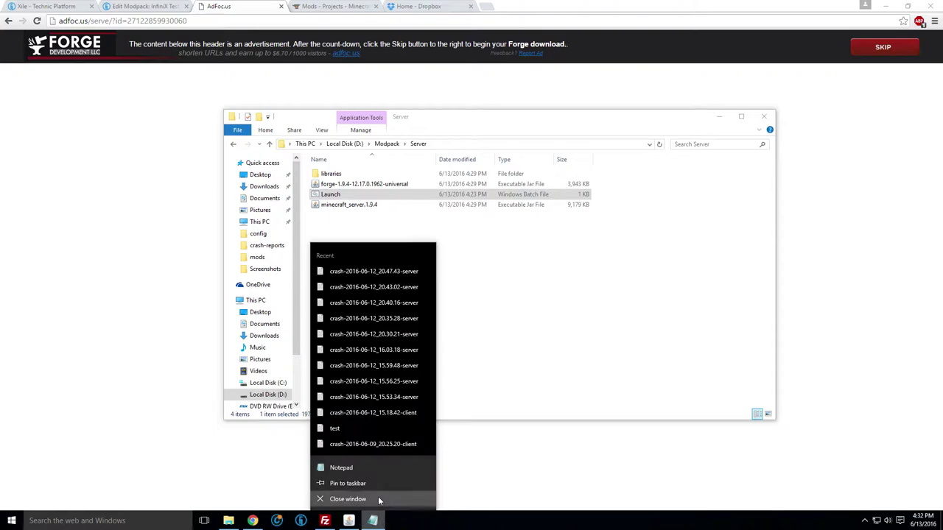
left_click(378, 500)
left_click(354, 234)
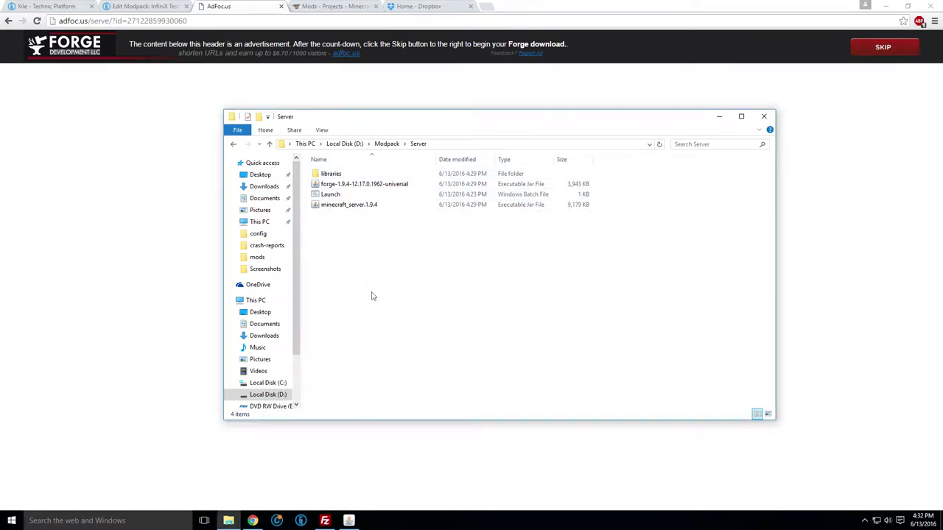
Create a new text document named launch2 in the Server folder
right_click(368, 257)
mouse_move(406, 380)
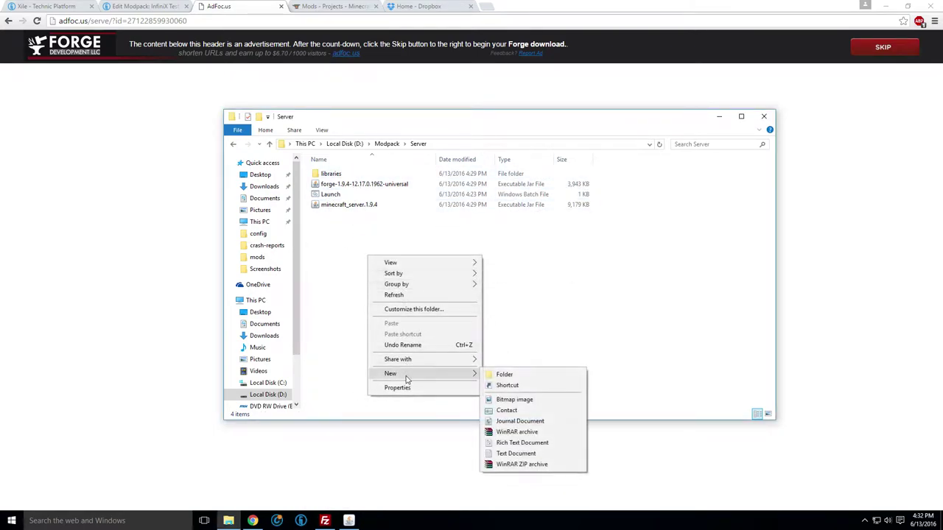
left_click(516, 454)
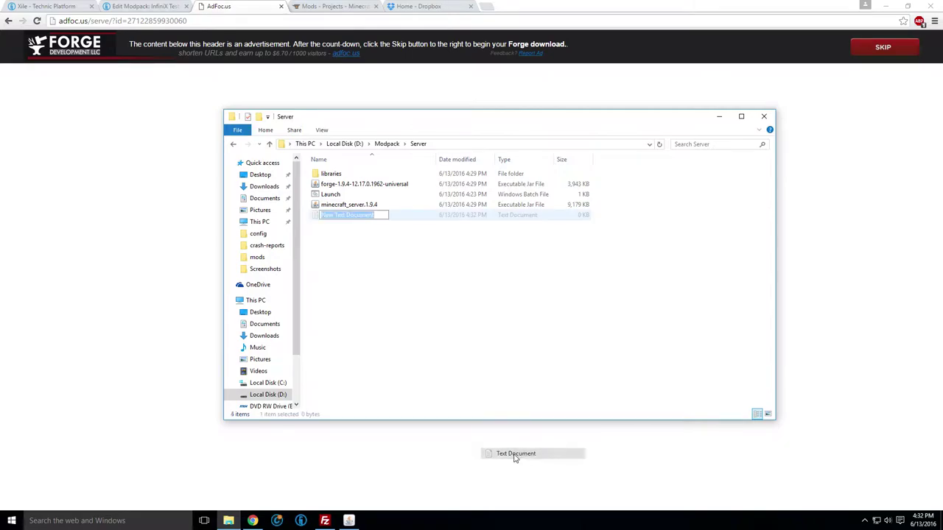
type("launch 2")
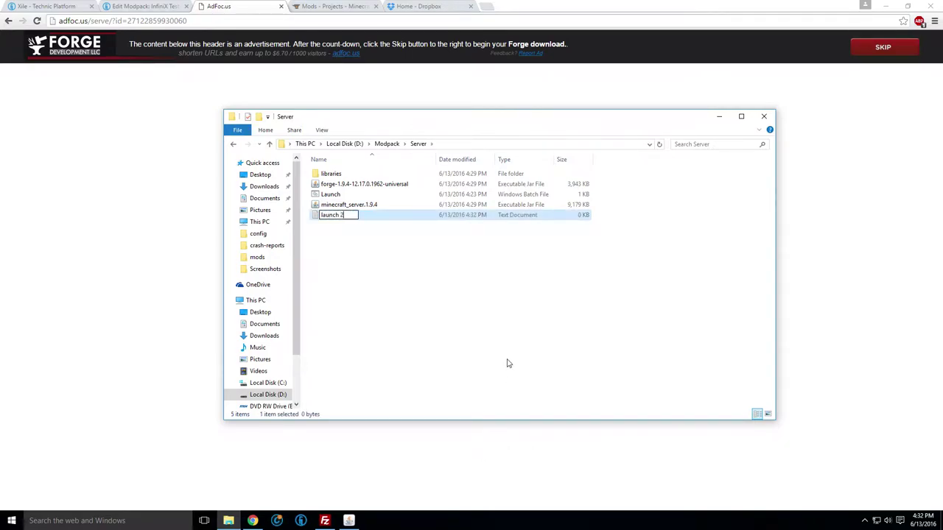
key("Left")
key("BackSpace")
left_click(405, 267)
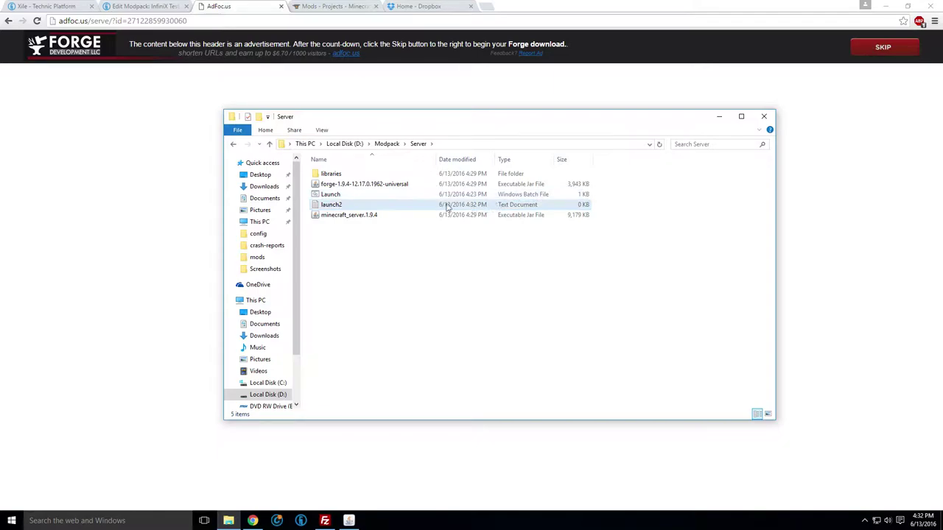
Open the launch2 text document in Notepad and paste the copied launch script into it
left_click(415, 211)
right_click(415, 211)
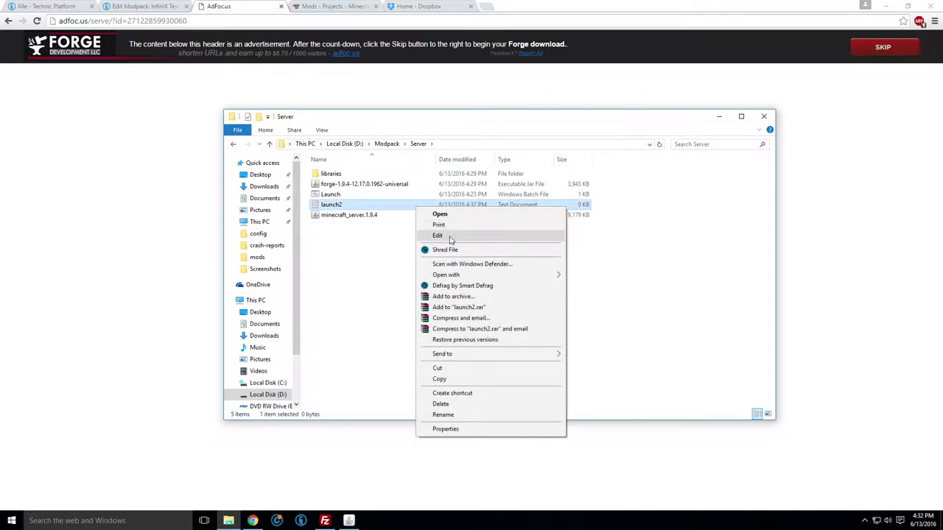
left_click(438, 235)
key("ctrl+v")
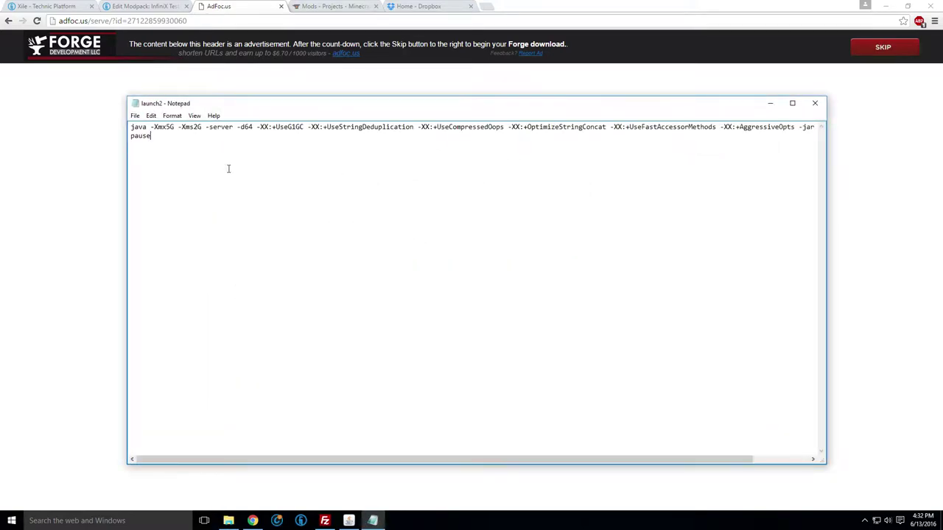
Save the script as launch2.bat in the Server folder with the All Files type, and close Notepad
left_click(135, 115)
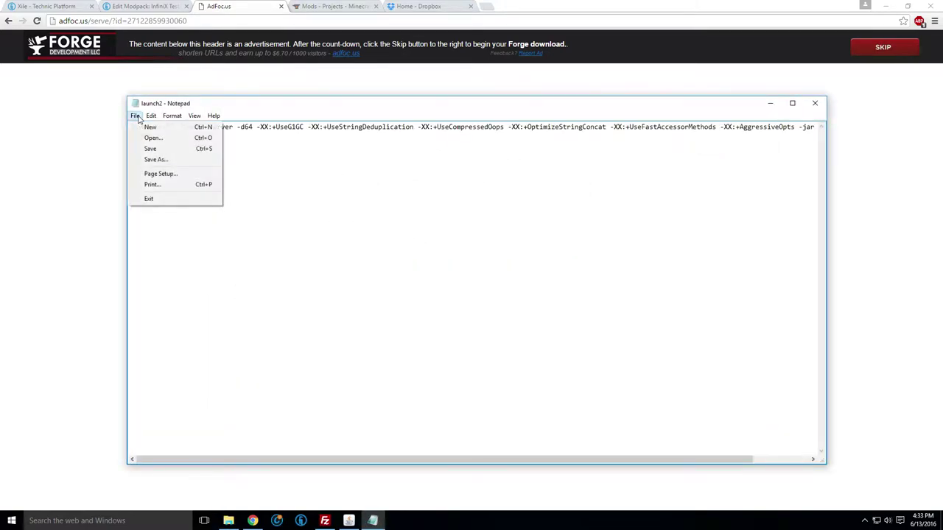
left_click(156, 159)
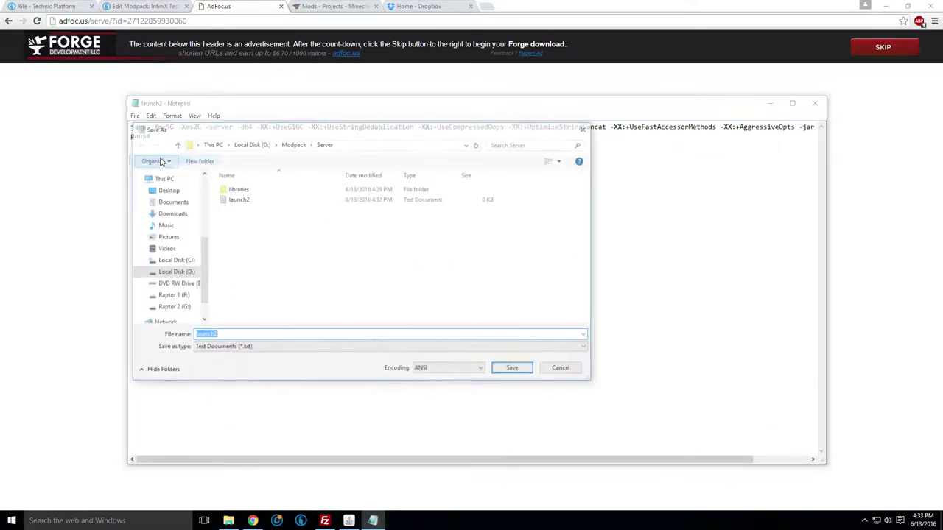
left_click(254, 352)
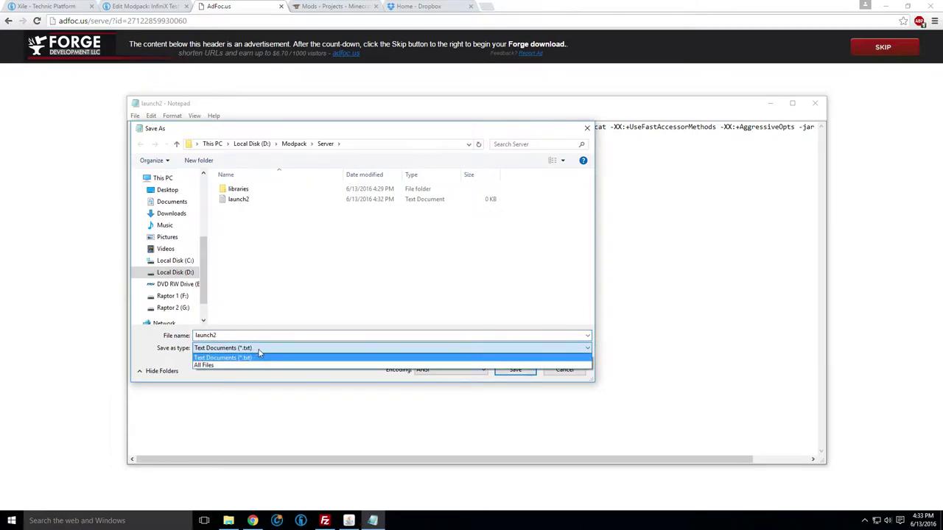
left_click(241, 366)
left_click(243, 336)
left_click(246, 337)
type(".bat")
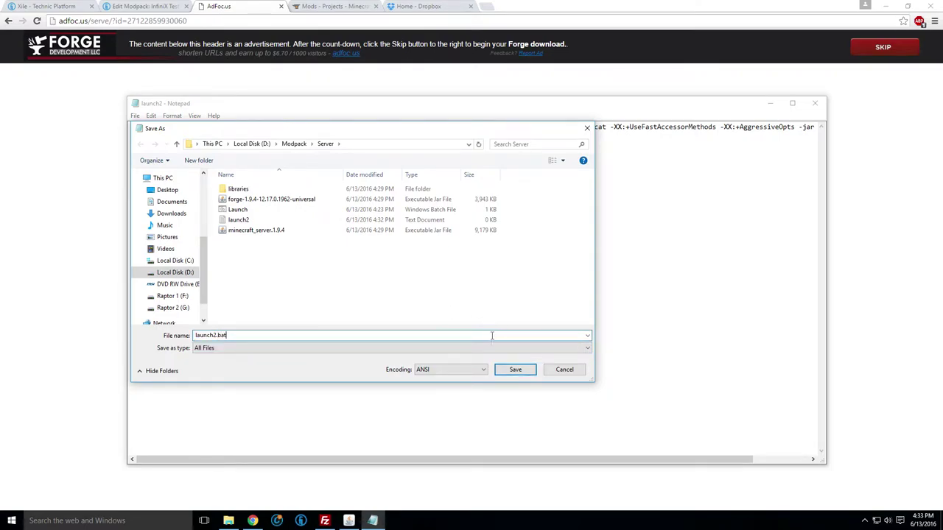
left_click(514, 373)
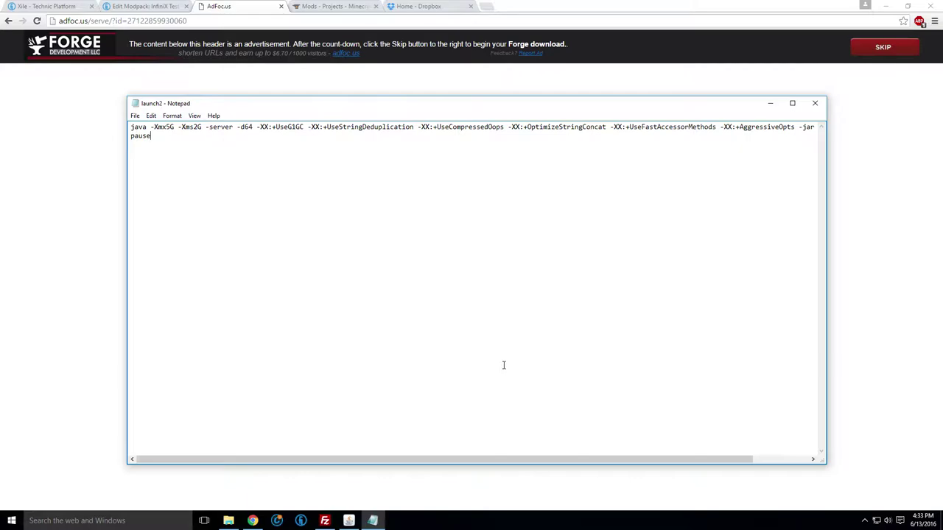
left_click(815, 103)
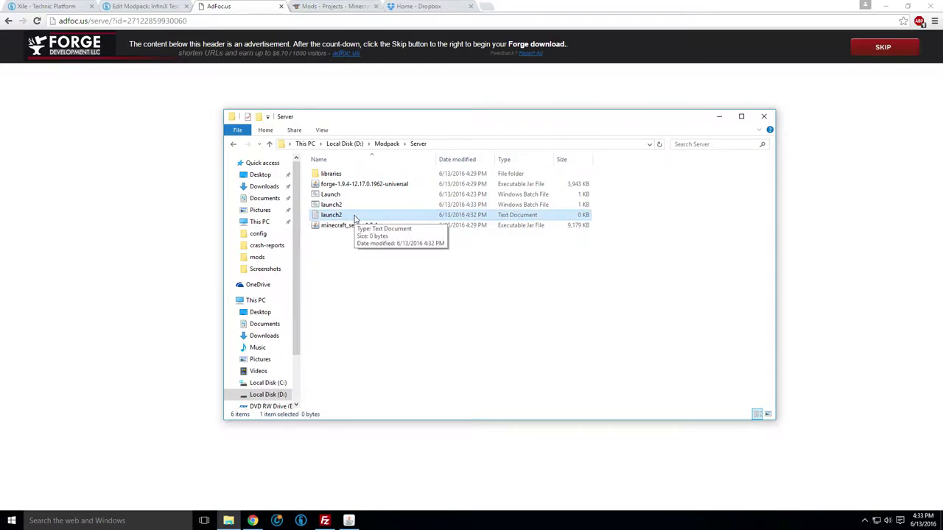
Delete the launch2 text document and the launch2 batch file from the Server folder
key("Delete")
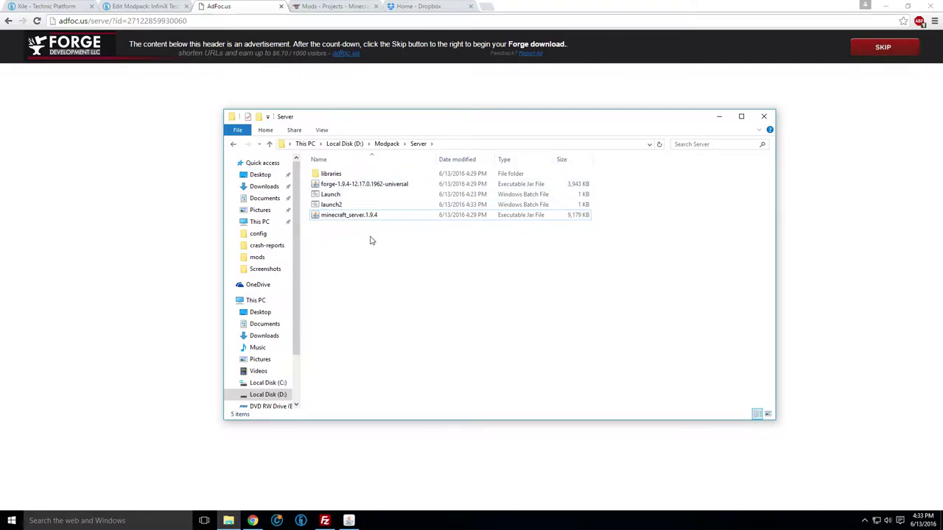
left_click(351, 205)
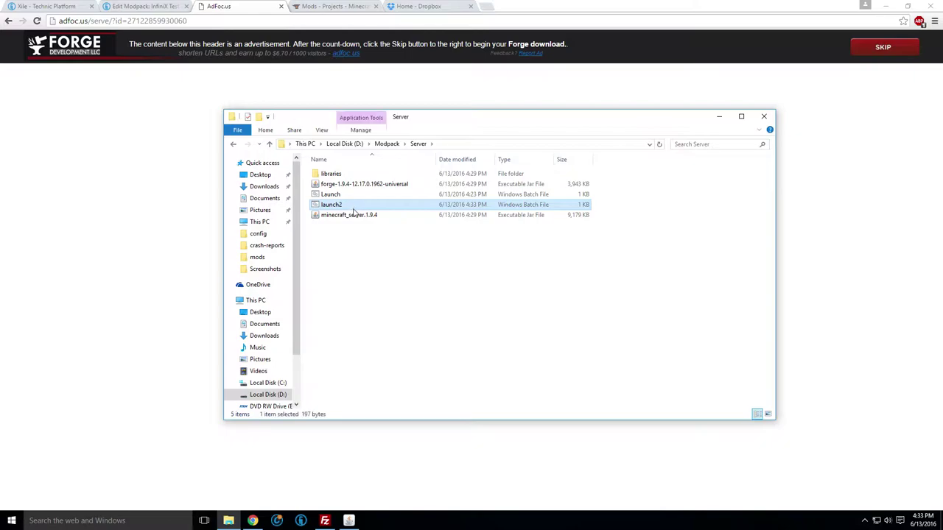
key("Delete")
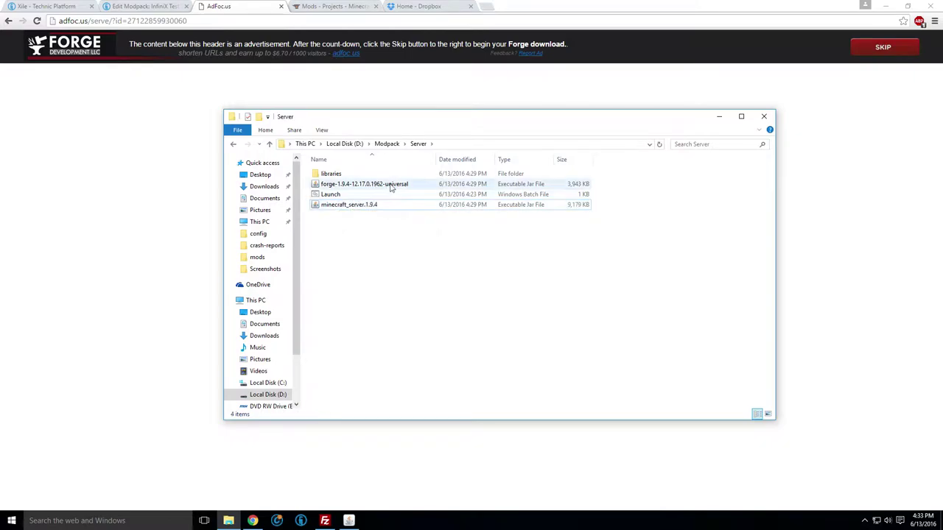
Check which jar file name the Launch script calls at the end of its Java line, and close Notepad
left_click(351, 185)
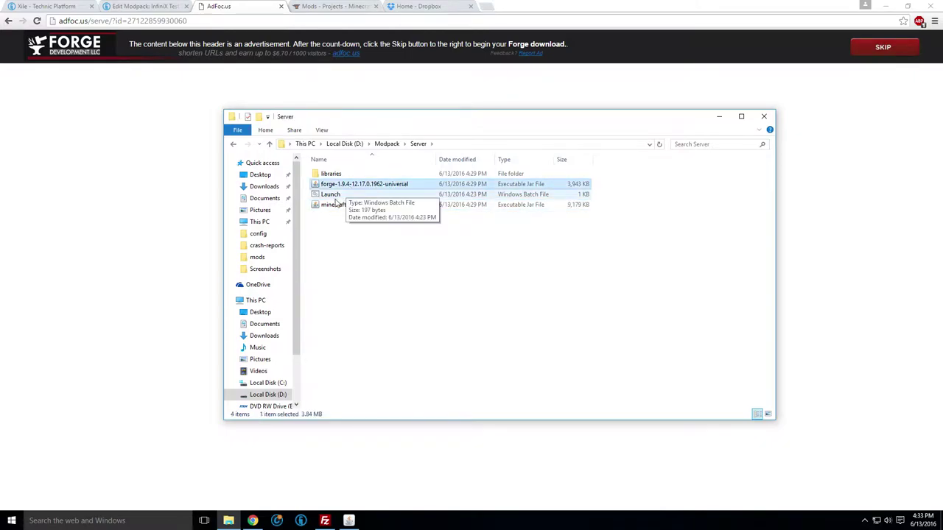
left_click(331, 196)
right_click(336, 198)
left_click(355, 211)
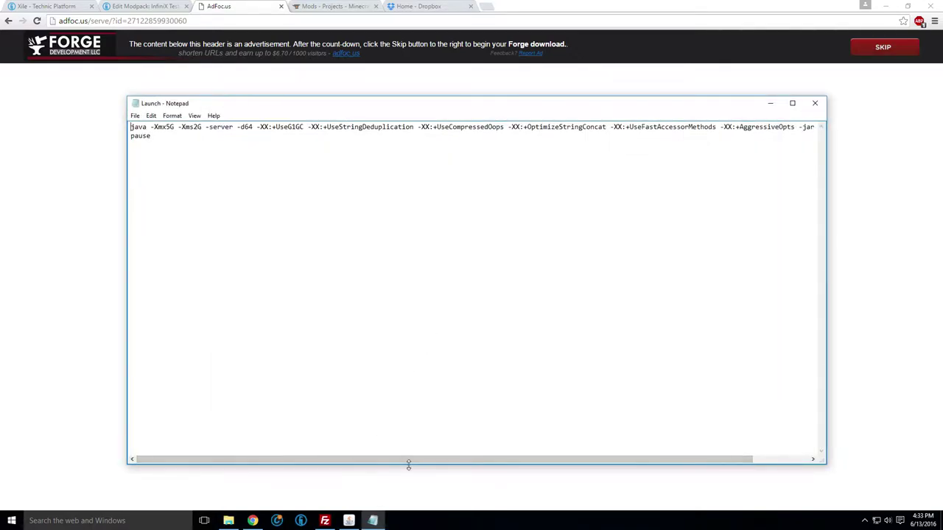
left_click_drag(411, 466, 469, 464)
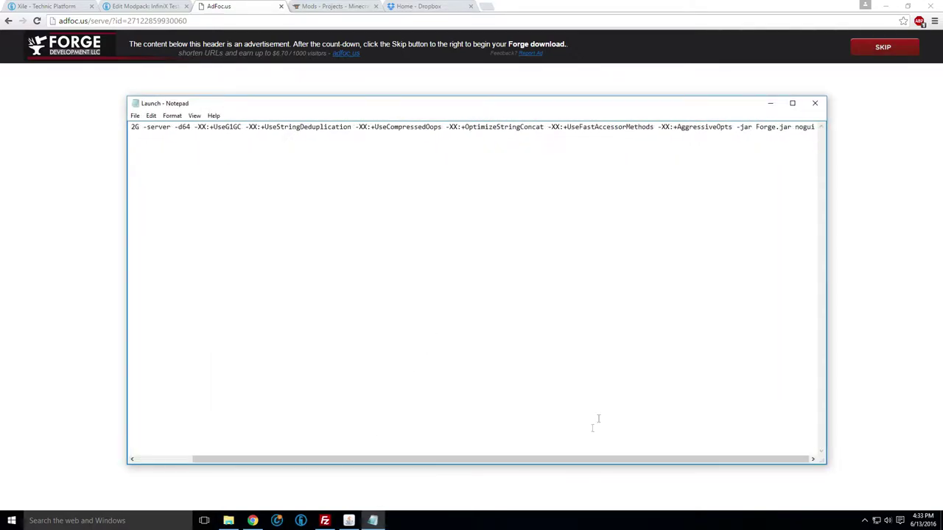
left_click(815, 104)
Rename the forge-1.9.4-12.17.0.1962-universal jar to Forge
left_click(352, 186)
right_click(352, 186)
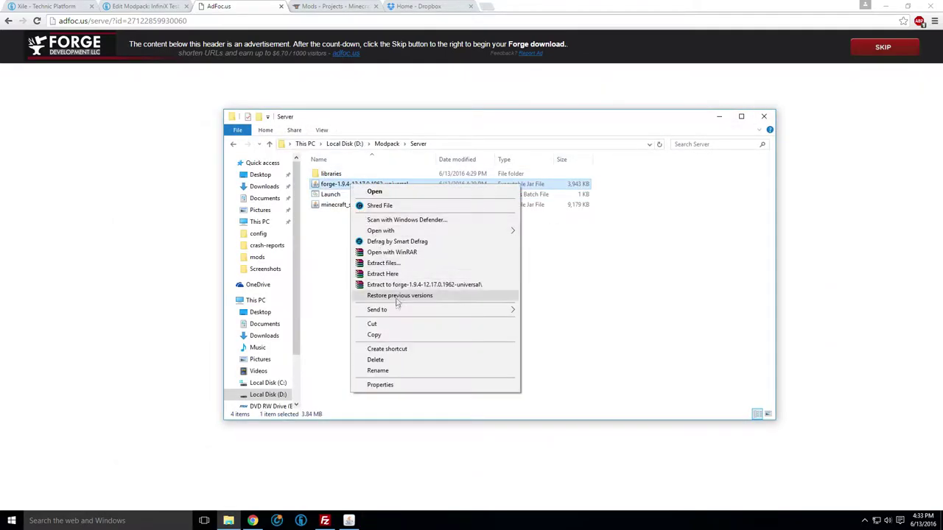
left_click(393, 369)
type("Forge")
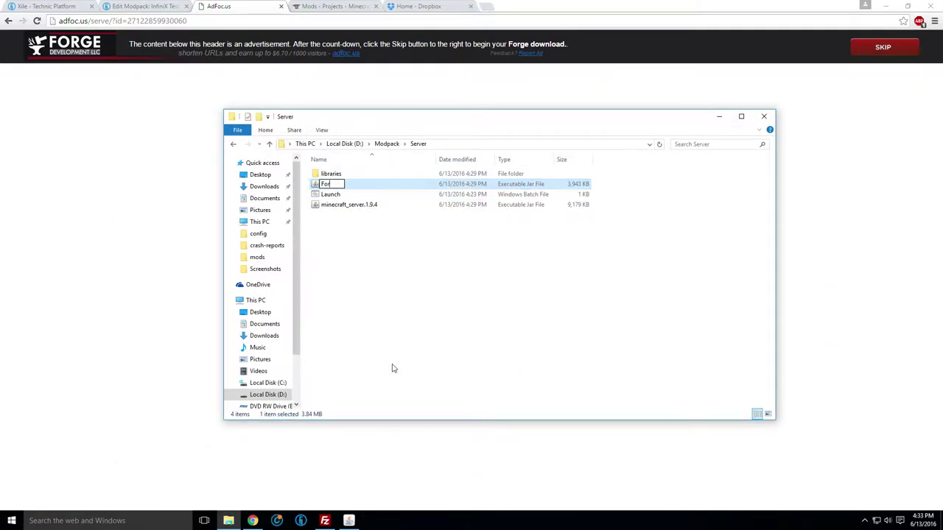
left_click(403, 326)
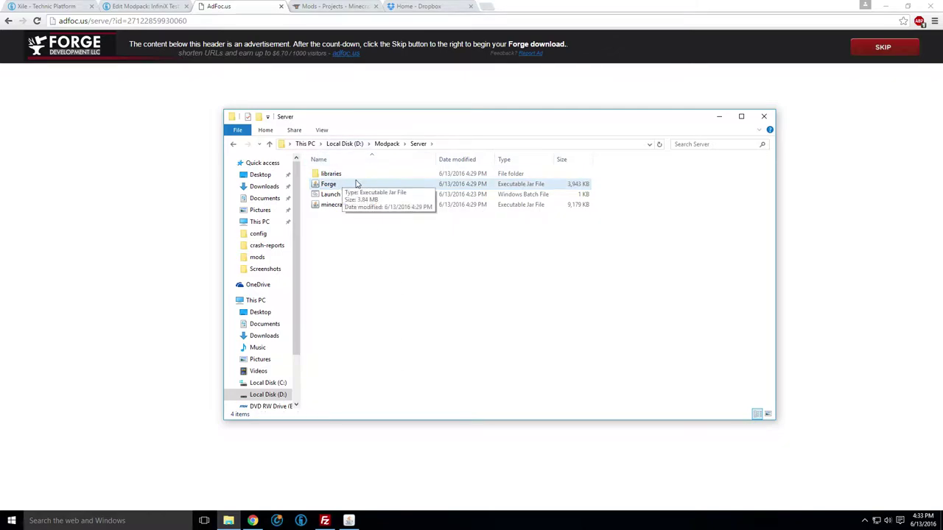
Run the Launch batch file to generate the initial server files, and dismiss its console once it pauses
left_click(359, 207)
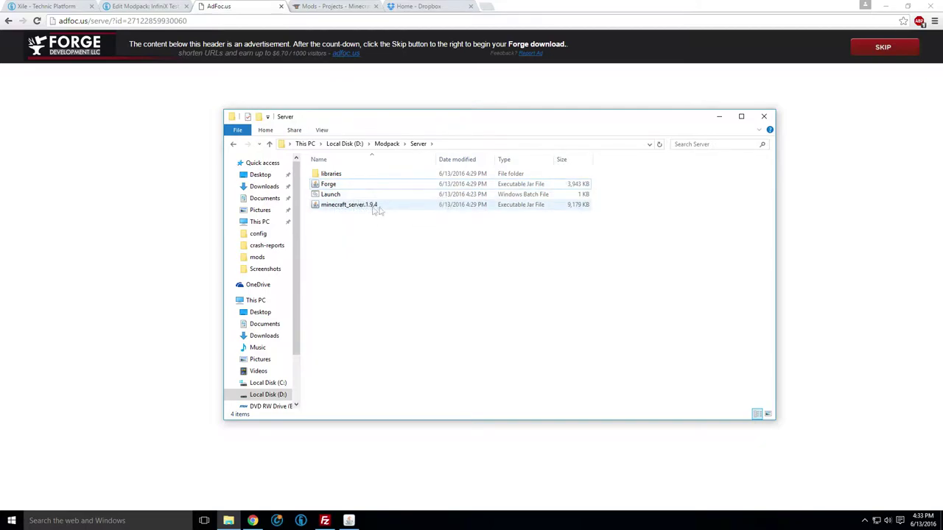
left_click(381, 272)
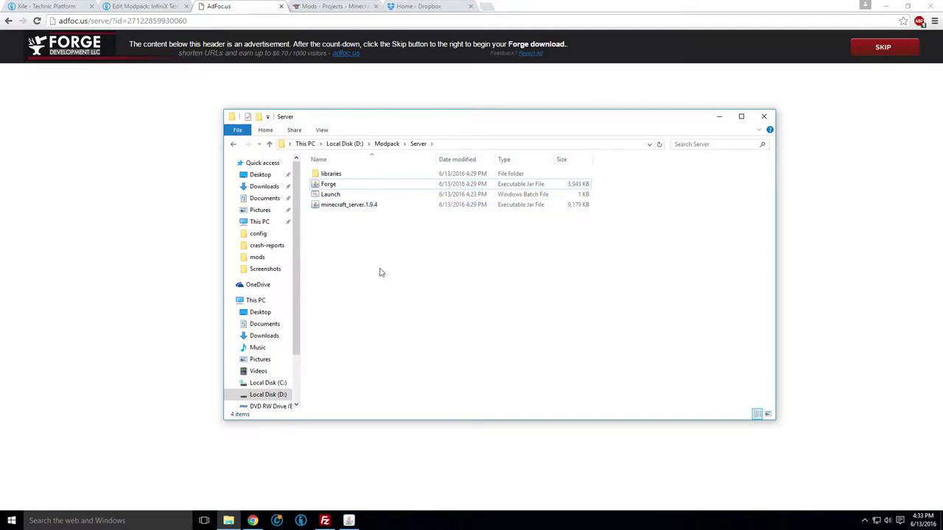
double_click(345, 195)
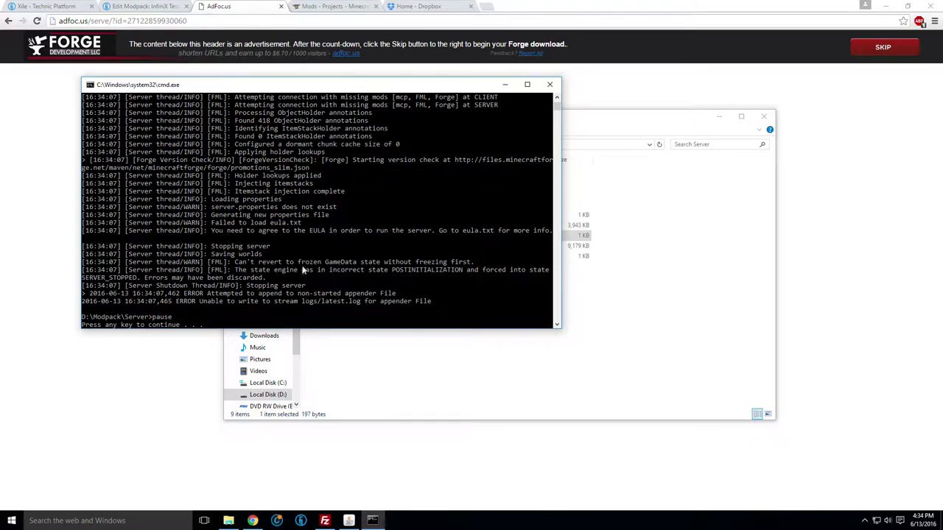
key("Return")
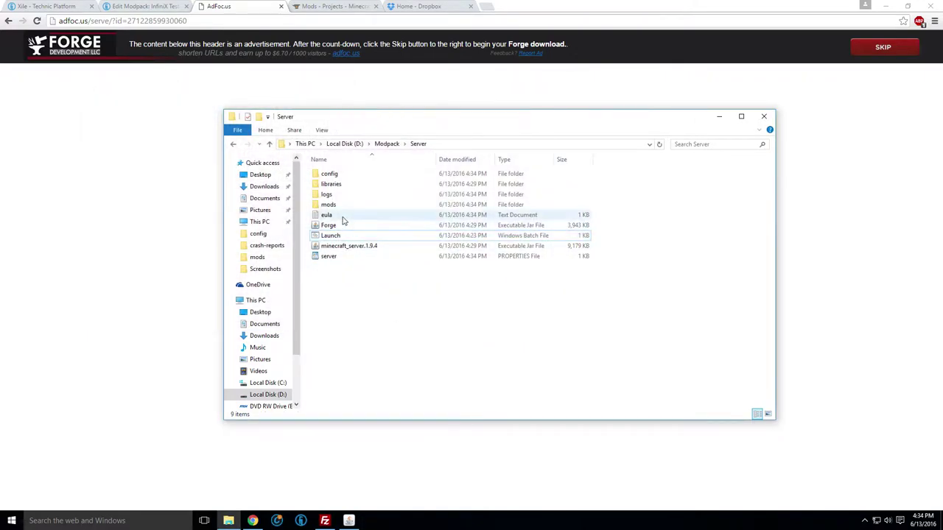
Change the eula text file's setting to eula=true, save it and close Notepad
right_click(350, 216)
left_click(363, 245)
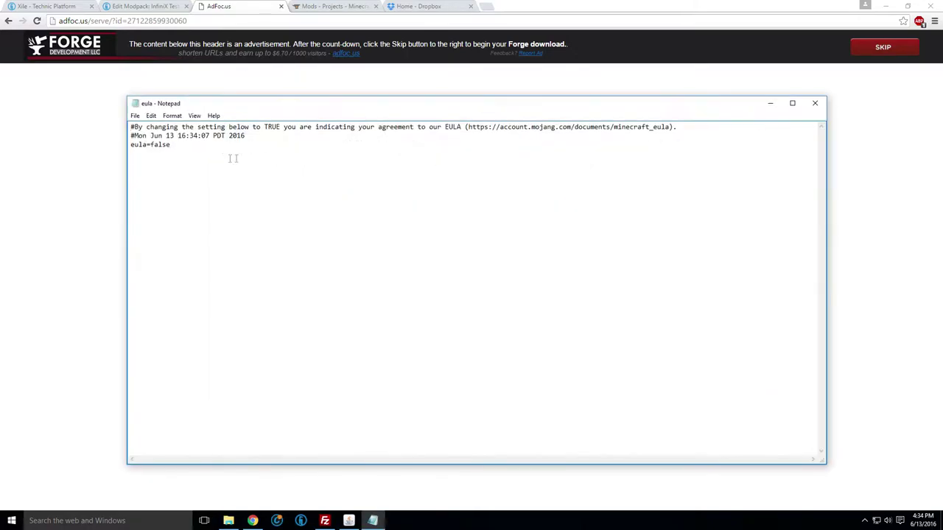
key("BackSpace")
key("BackSpace")
key("BackSpace")
key("BackSpace")
type("true")
left_click(135, 116)
left_click(160, 149)
left_click(815, 103)
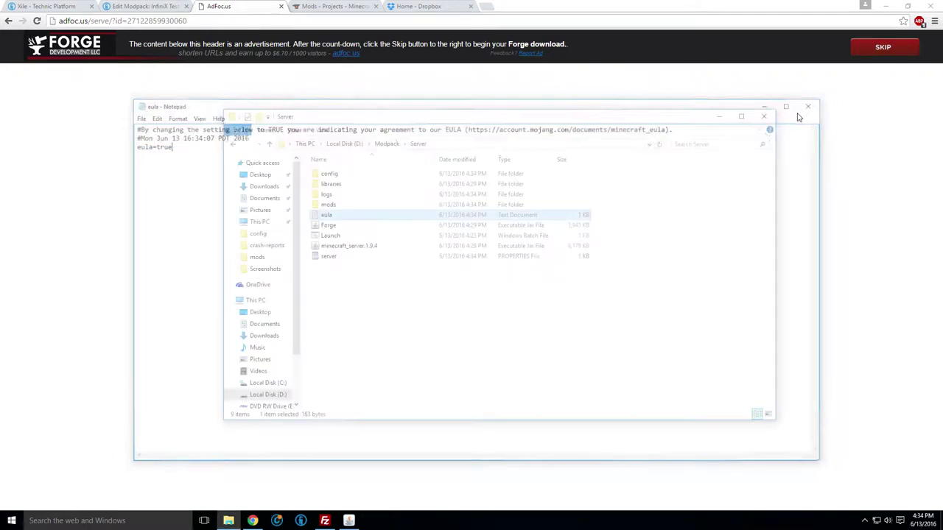
Run the Launch batch file again and let the server finish generating the world
double_click(353, 237)
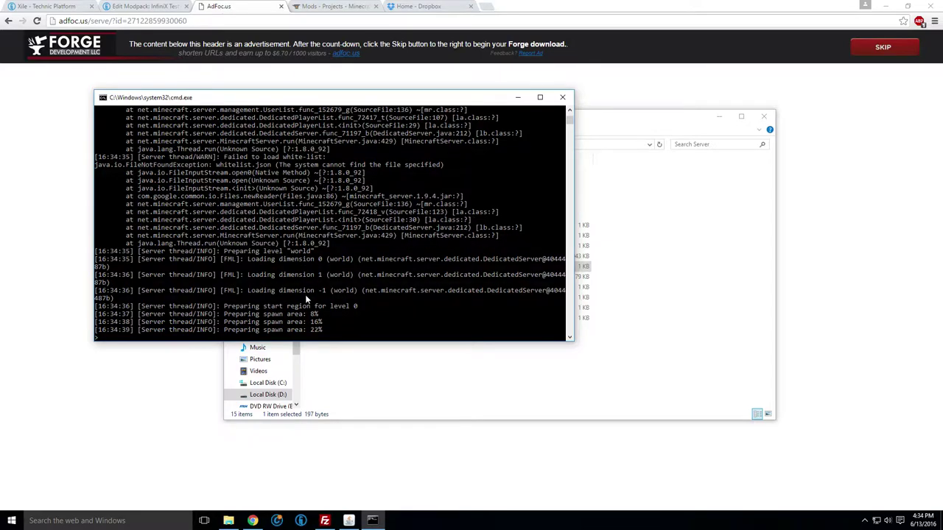
scroll(337, 212, "up", 2)
scroll(250, 184, "up", 1)
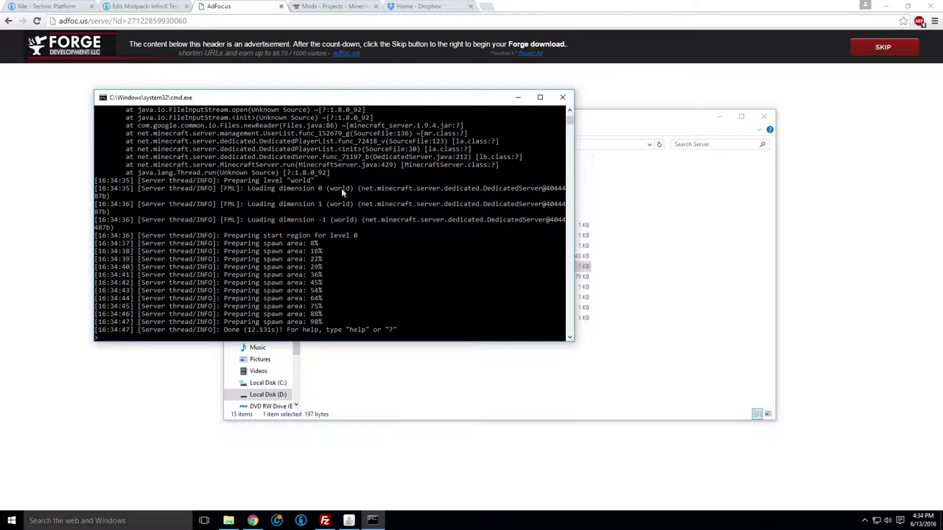
Shut the server down with the stop command and dismiss the console
left_click(344, 197)
type("stop")
key("Return")
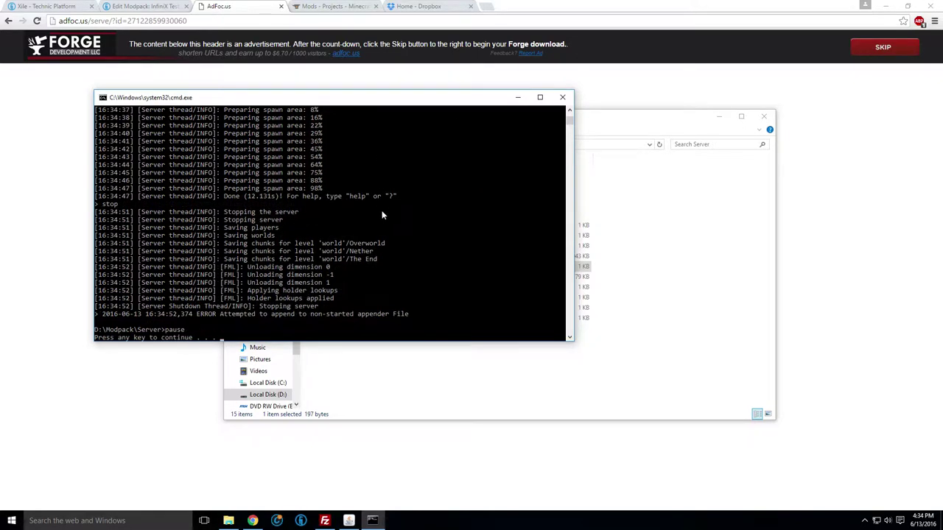
key("Return")
left_click(428, 367)
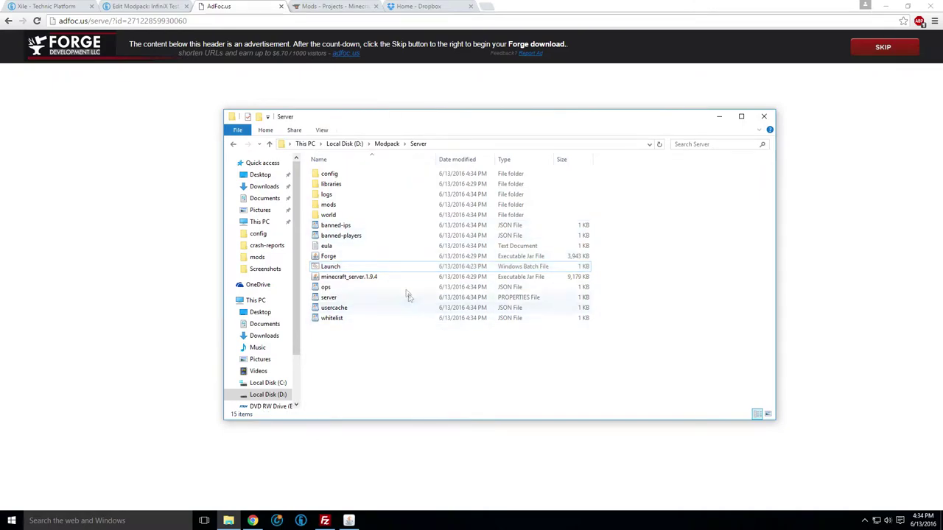
Open the server properties file in WordPad and look through its settings from generator-settings to motd
double_click(357, 298)
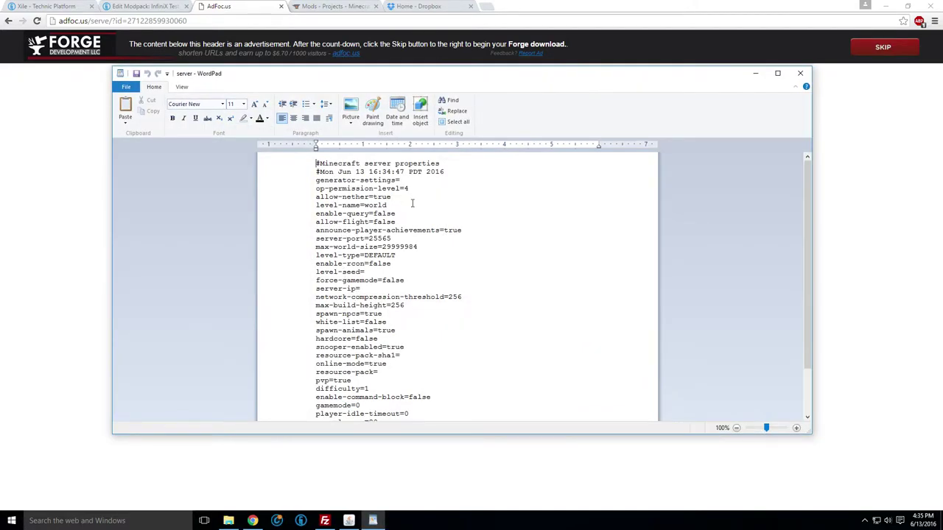
scroll(412, 210, "down", 2)
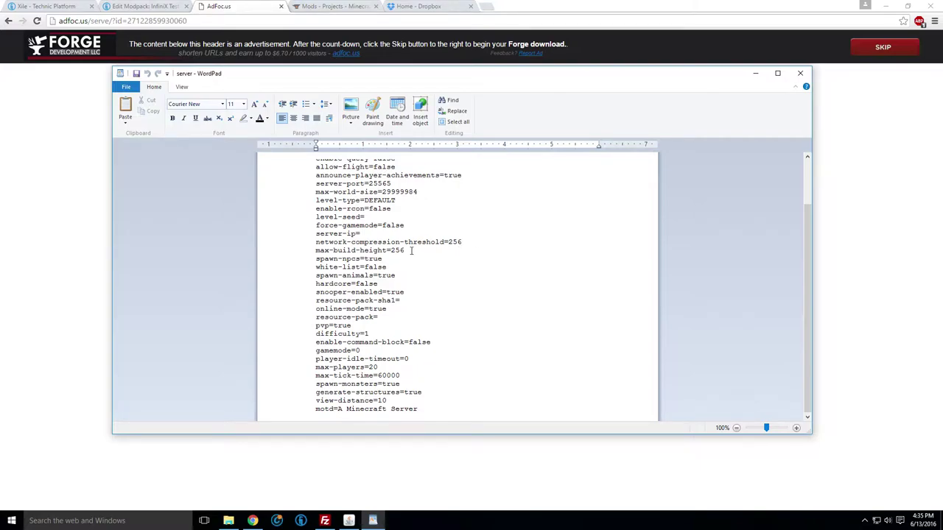
scroll(413, 224, "up", 2)
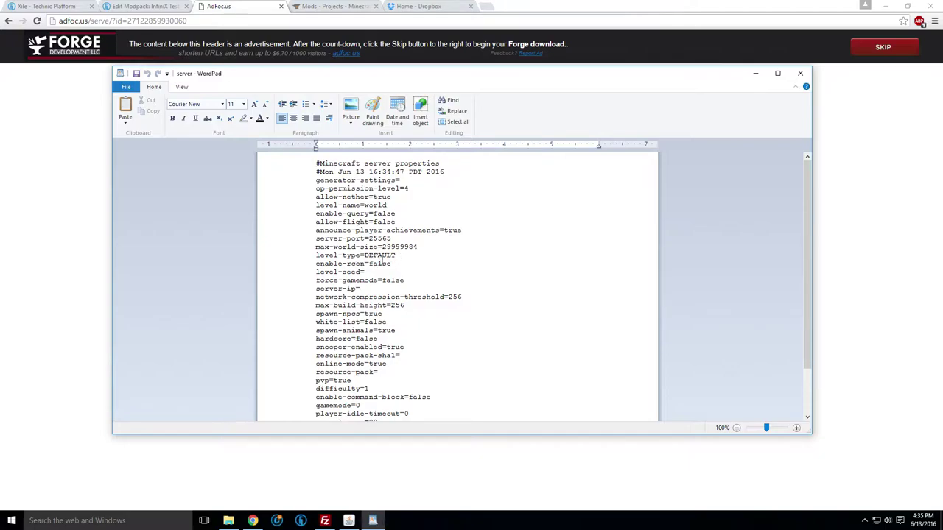
scroll(377, 258, "down", 2)
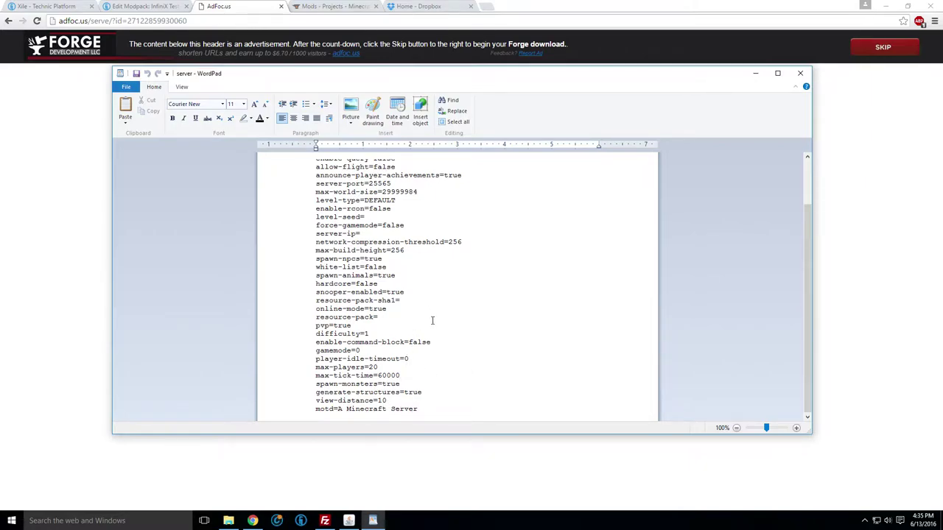
Review the full list of settings in the server properties file and close WordPad without editing anything
scroll(433, 320, "up", 3)
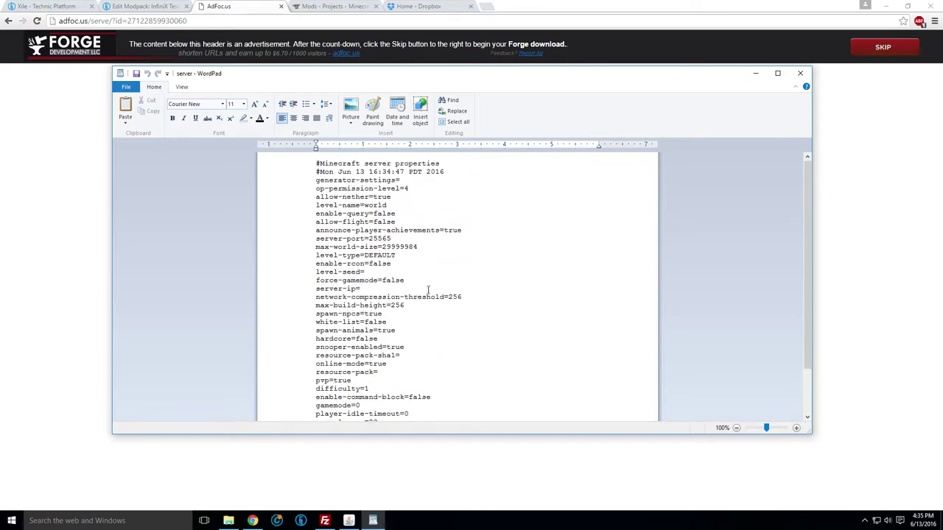
scroll(428, 288, "down", 3)
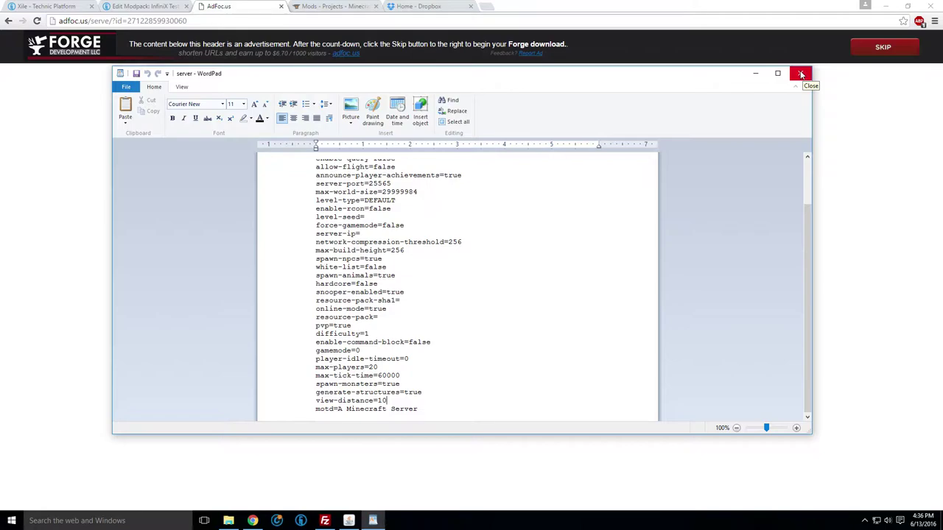
left_click(801, 75)
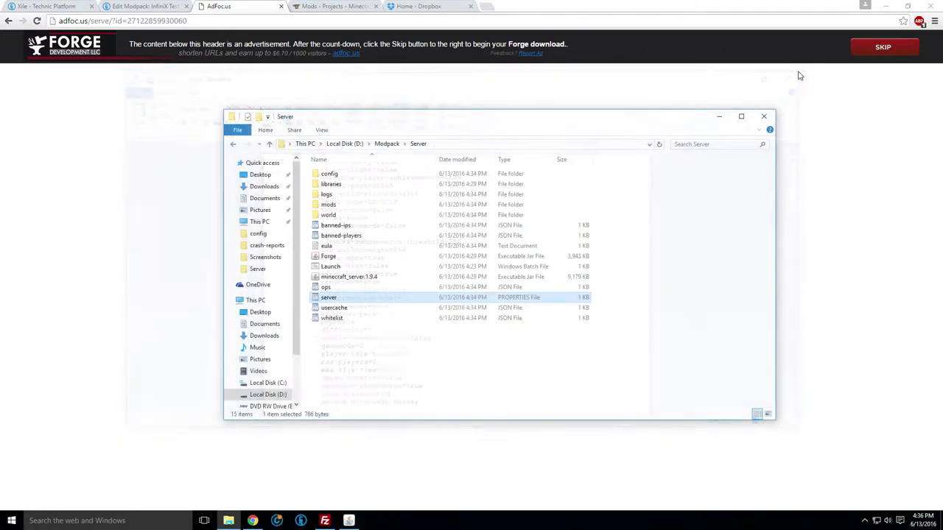
Check the Server folder's mods subfolder, return to Server, and delete the generated world folder
double_click(329, 204)
left_click(233, 144)
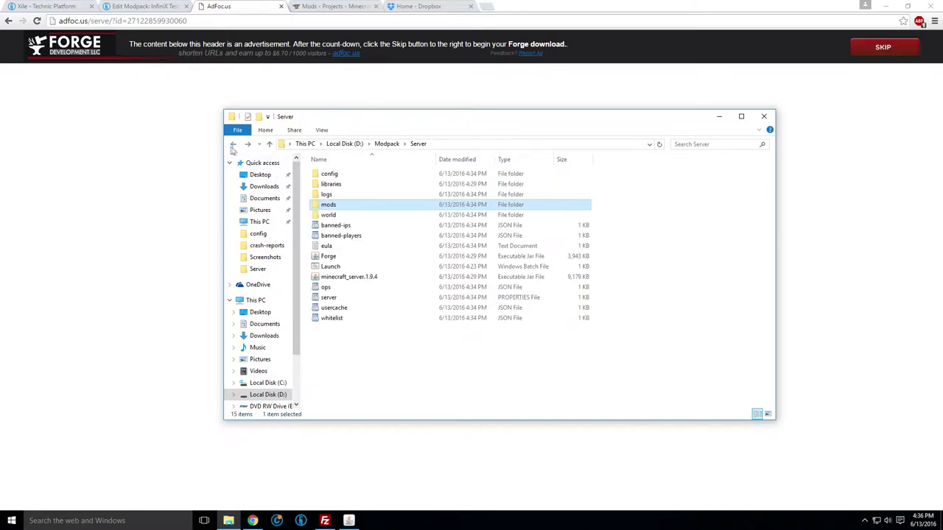
left_click(312, 215)
key("Delete")
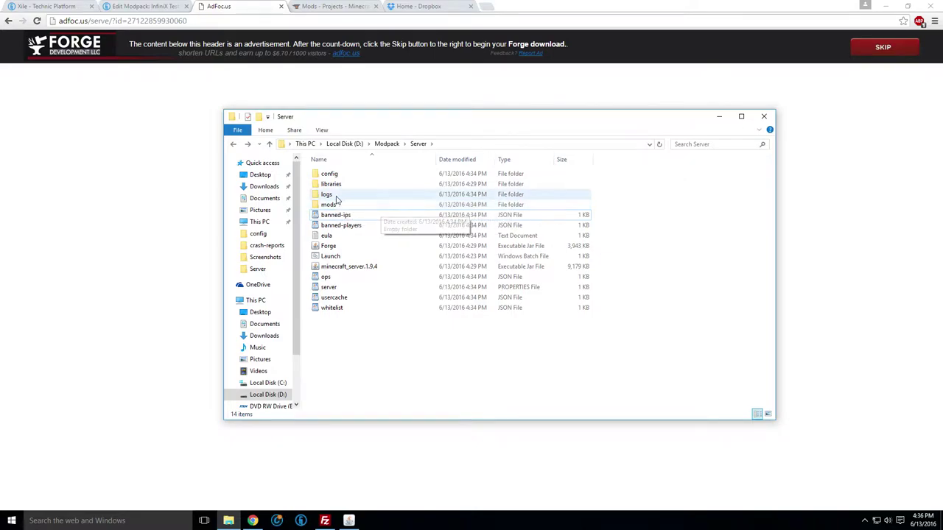
Look through the logs, config and libraries folders inside Server and locate the Forge jar file
double_click(333, 195)
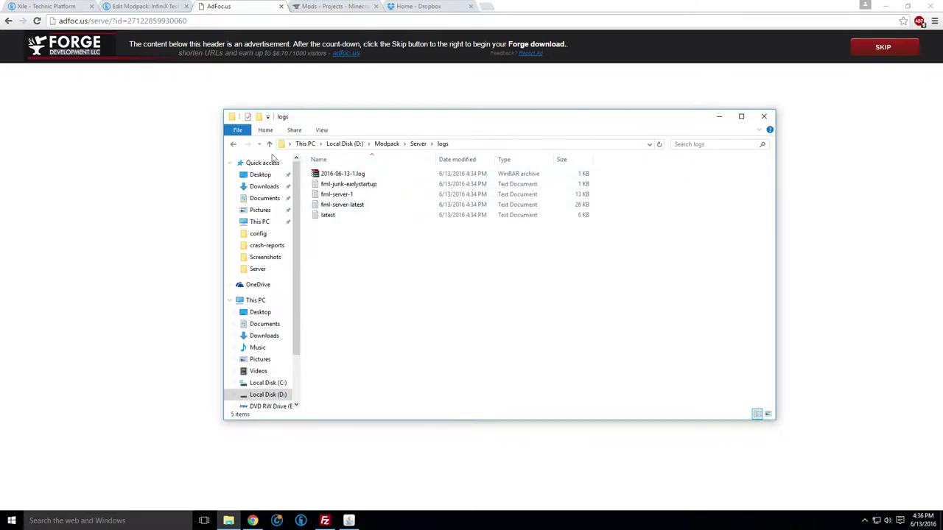
left_click(235, 146)
double_click(328, 174)
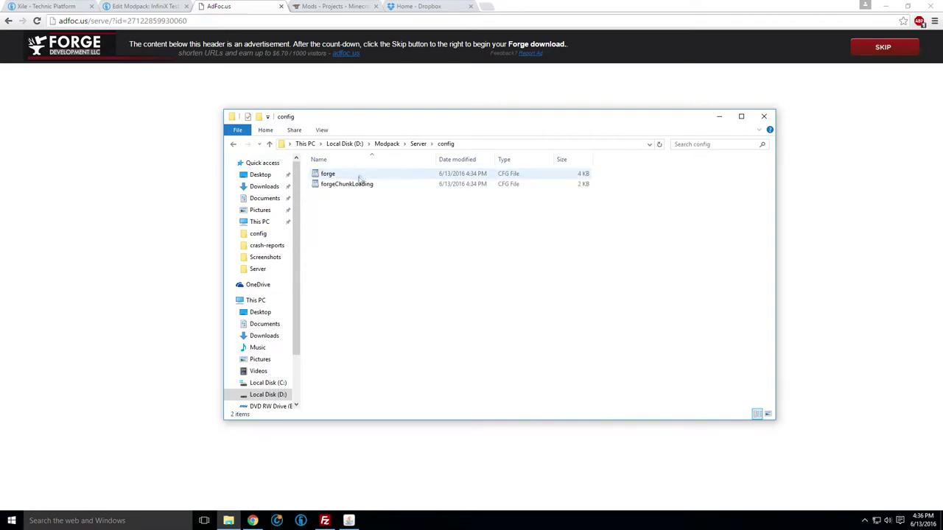
left_click(234, 145)
double_click(330, 184)
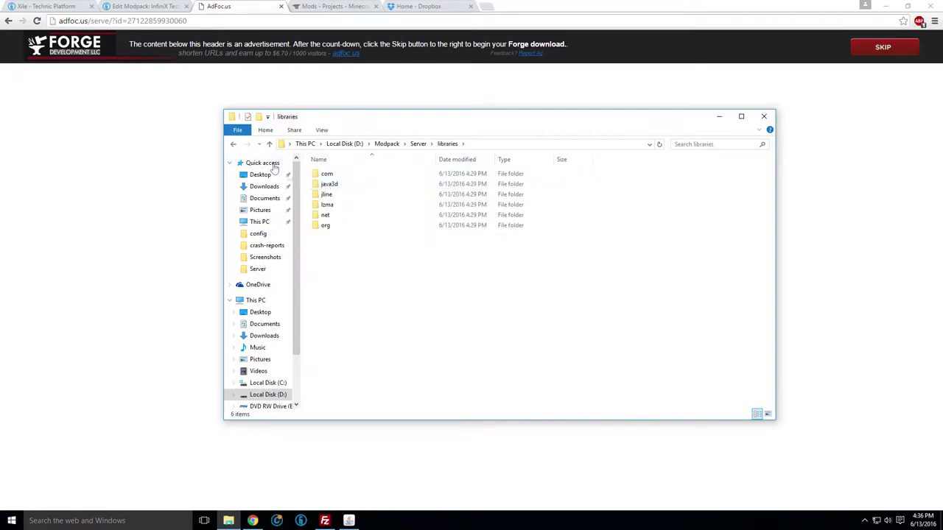
left_click(232, 146)
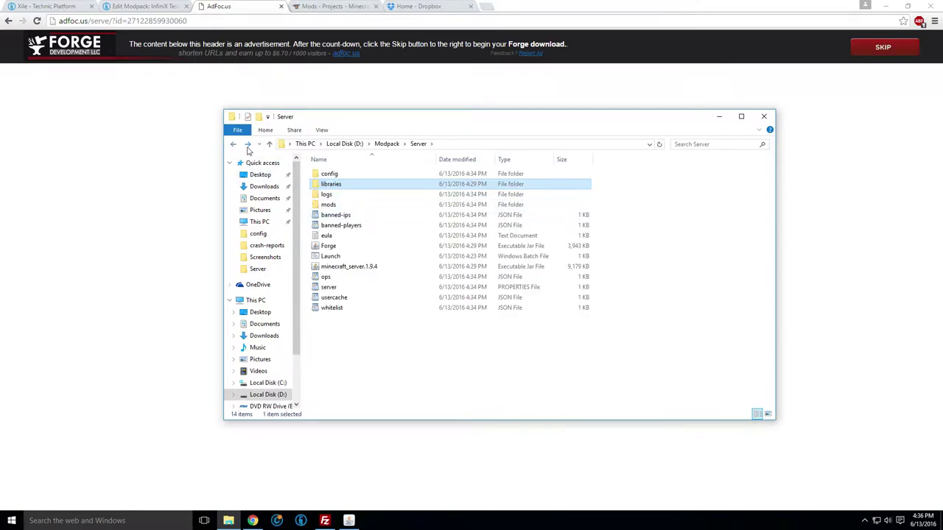
left_click(343, 247)
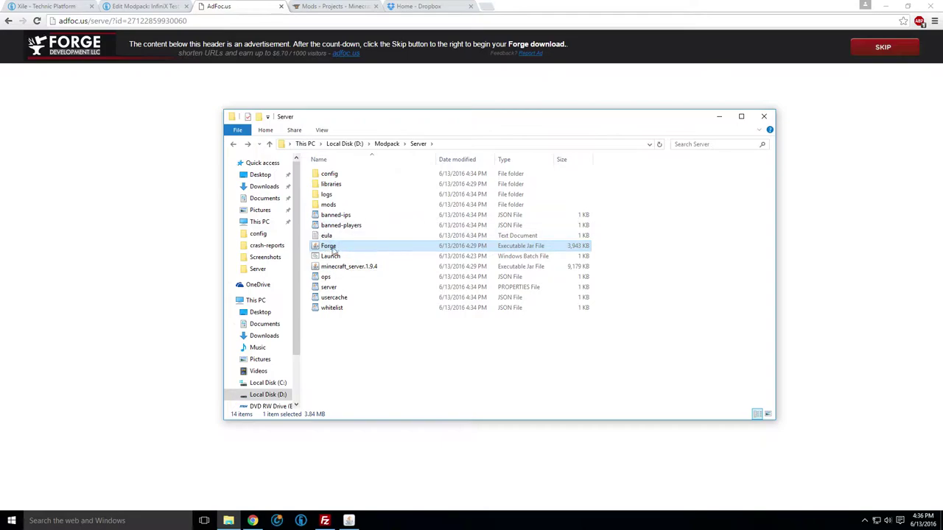
Return to the Forge 1.9.4 downloads page in Chrome and download the latest Universal build, skipping the advertisement
left_click(8, 20)
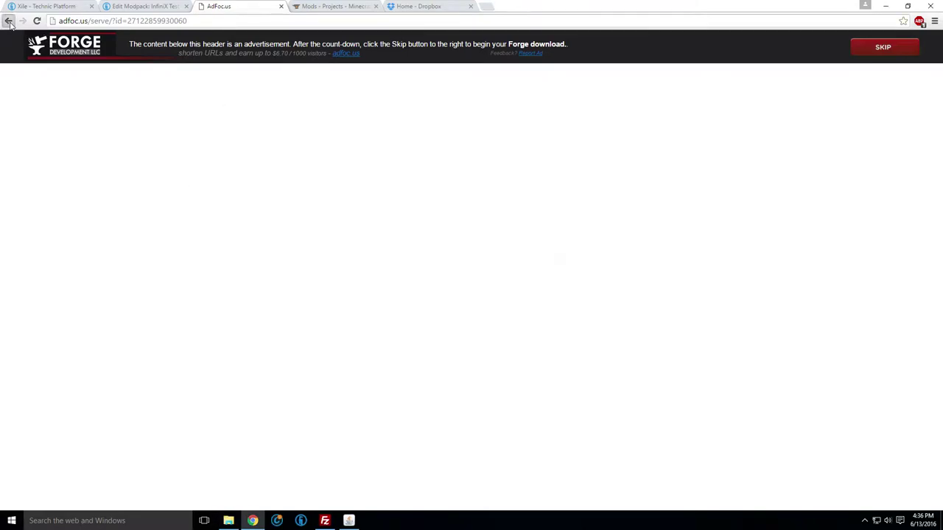
mouse_move(363, 276)
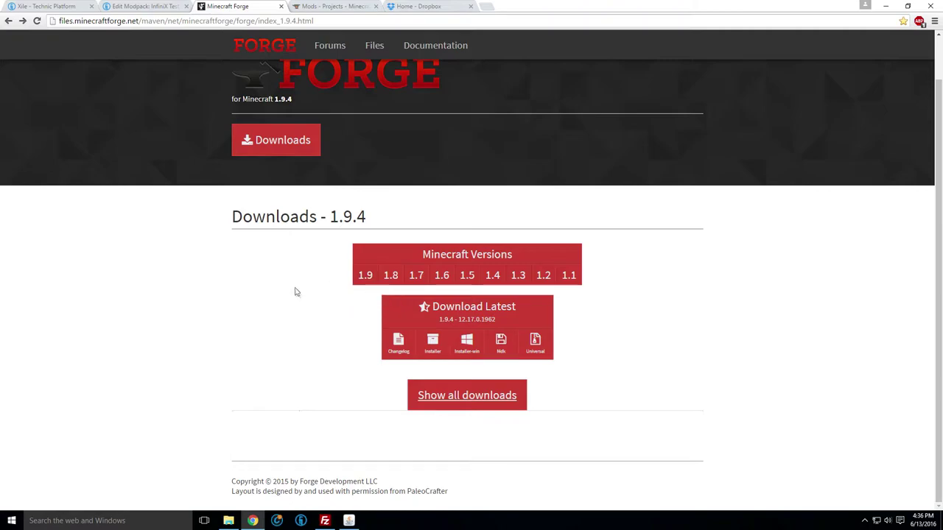
left_click(535, 344)
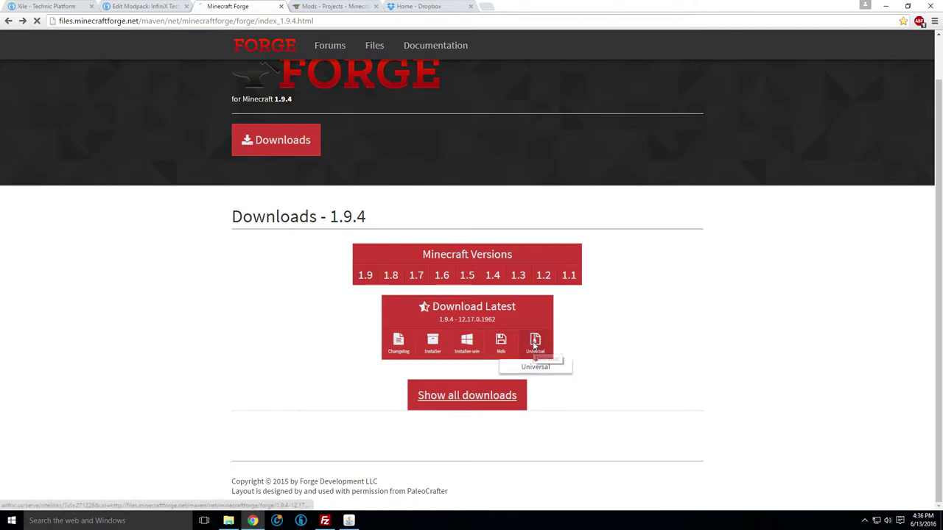
left_click(229, 520)
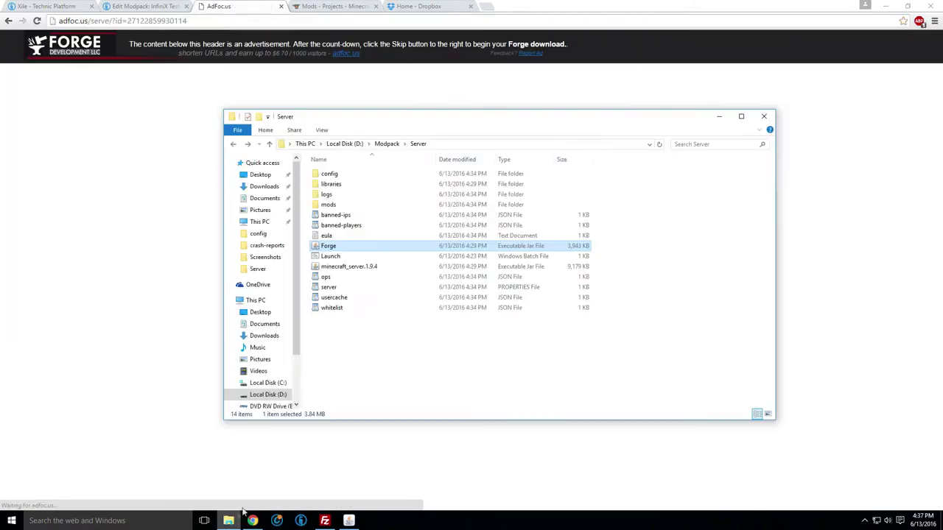
left_click(168, 264)
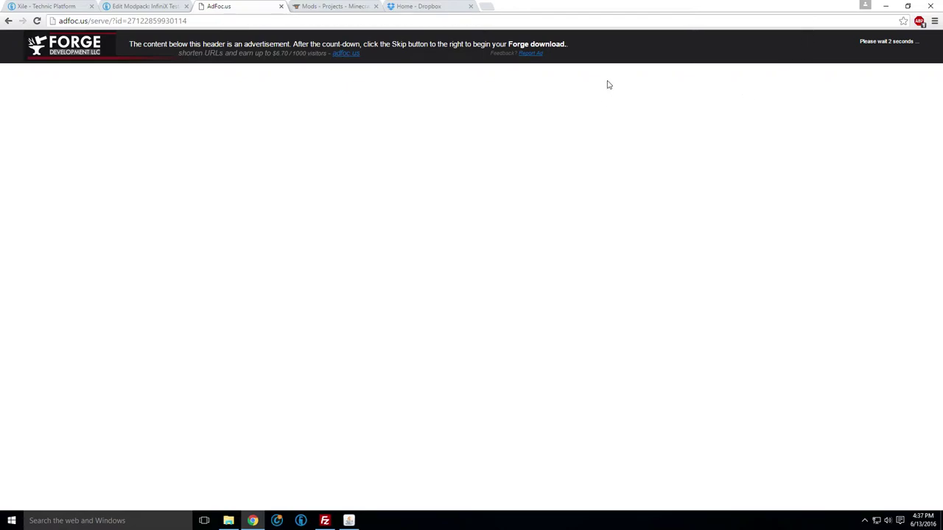
left_click(900, 48)
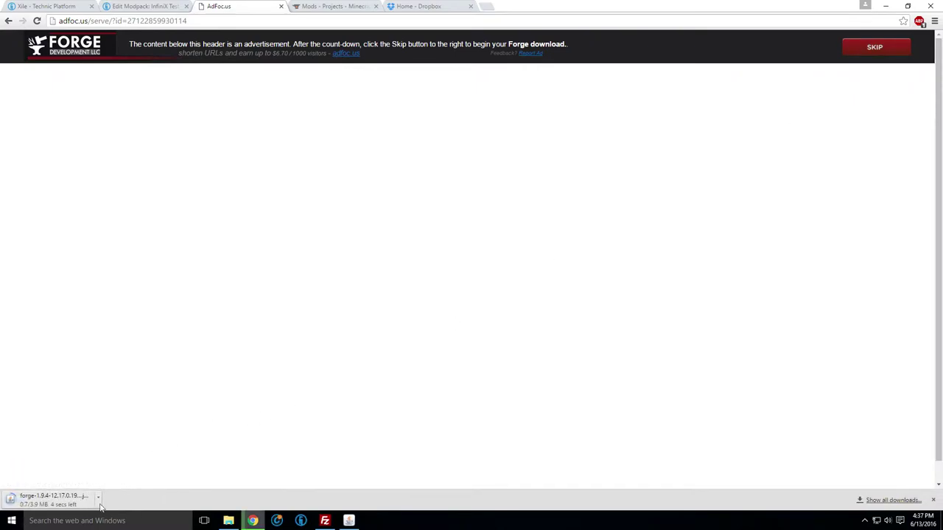
left_click(228, 521)
left_click(224, 521)
left_click(179, 499)
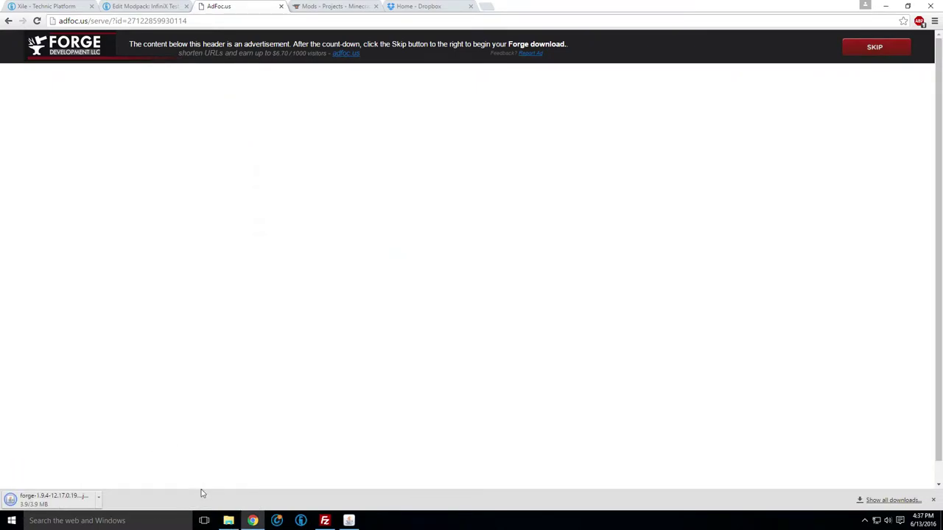
Put the downloaded forge-1.9.4-12.17.0.1962-universal jar into the bin folder of Modpack's Client folder
left_click(225, 521)
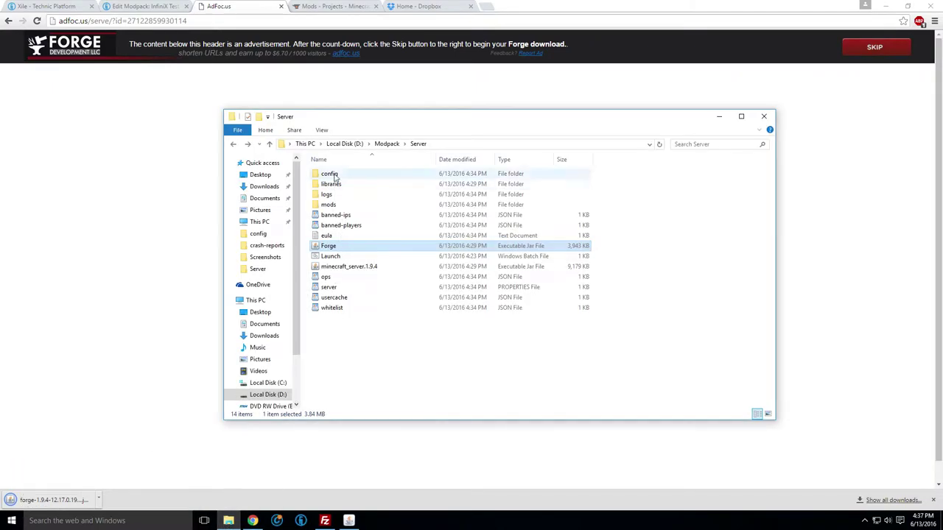
left_click(393, 147)
double_click(354, 173)
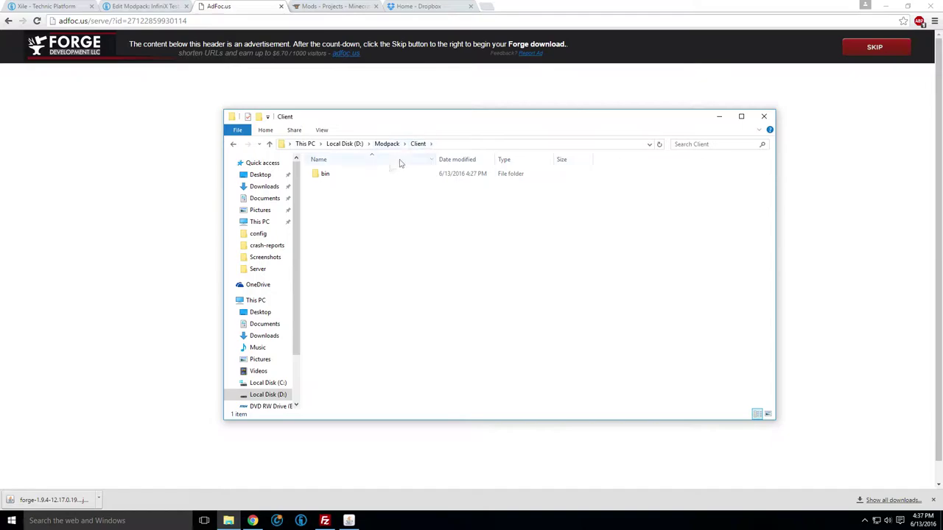
double_click(332, 182)
left_click(227, 520)
left_click(227, 521)
left_click_drag(227, 521, 390, 203)
Rename the Forge universal jar in the Client bin folder as modpack
right_click(402, 177)
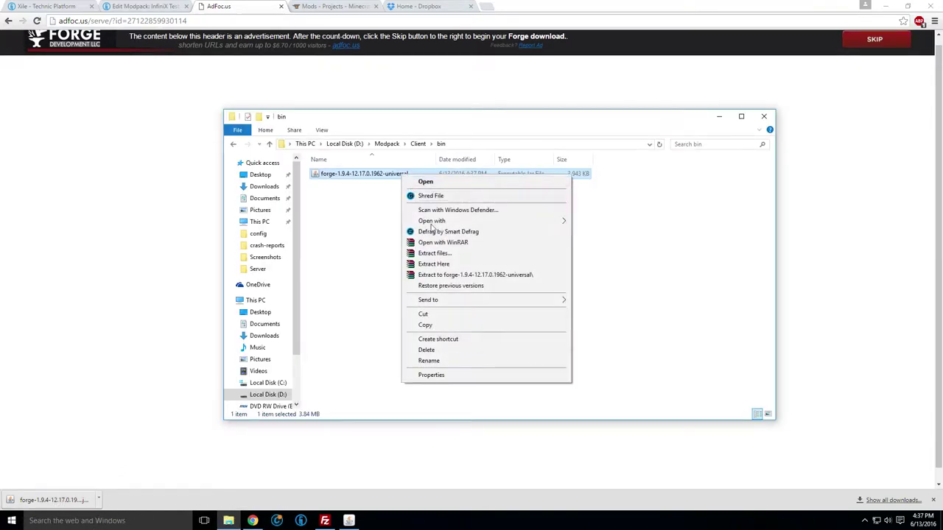
left_click(430, 361)
type("modpack")
left_click(431, 364)
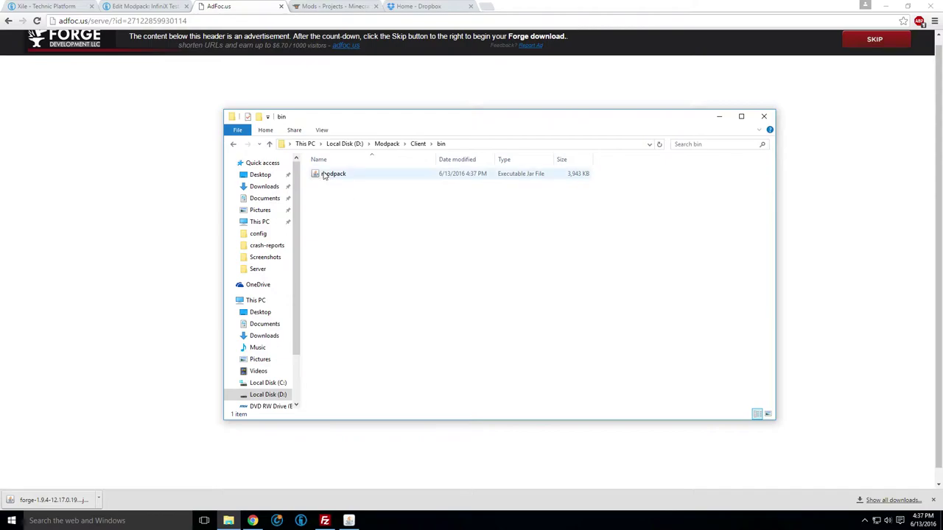
Look over the folder layout of Client, its bin subfolder, Modpack and Server
left_click(417, 145)
double_click(377, 175)
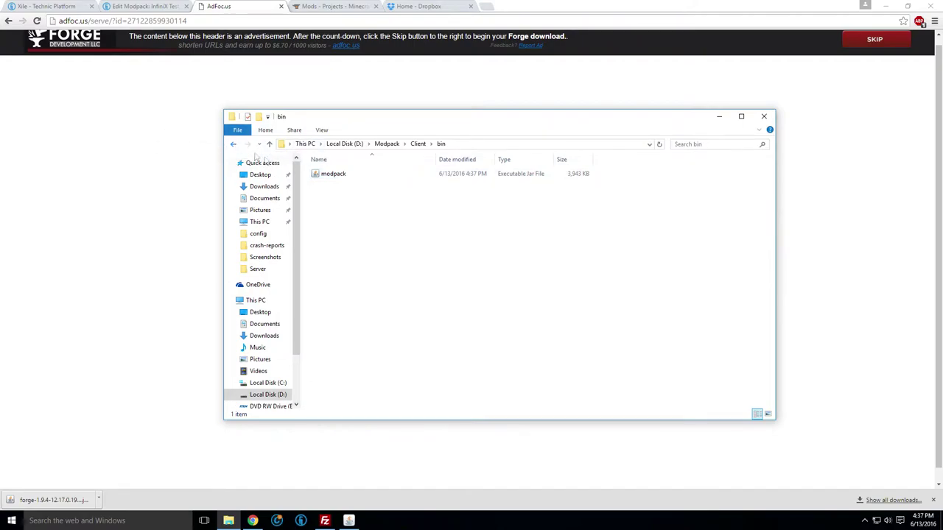
left_click(234, 145)
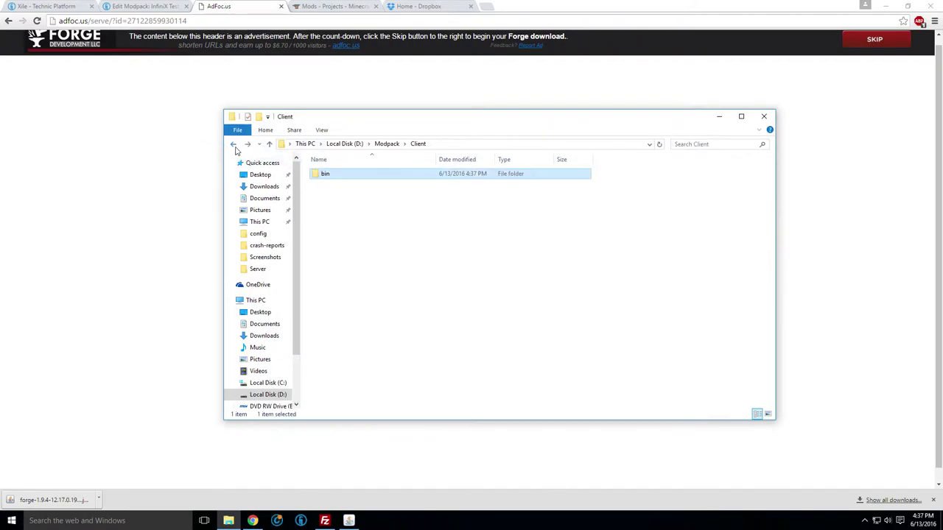
left_click(248, 144)
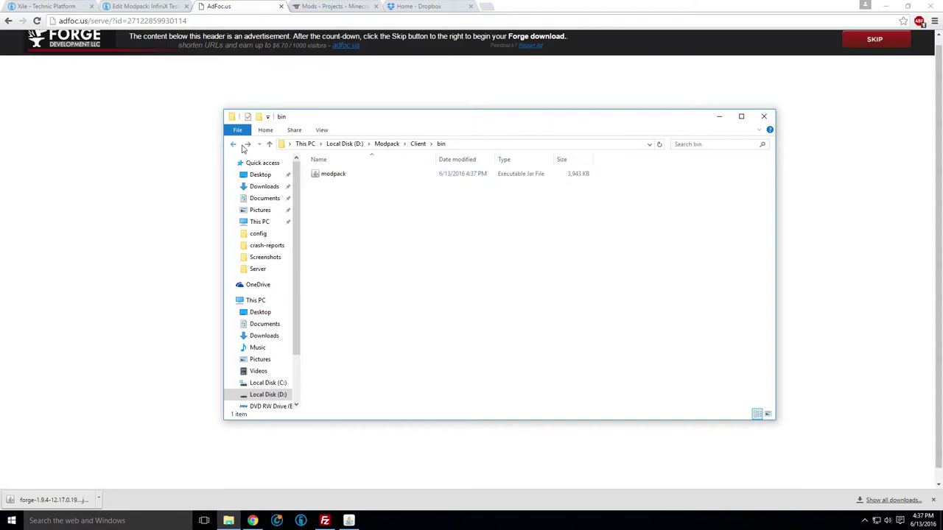
left_click(418, 143)
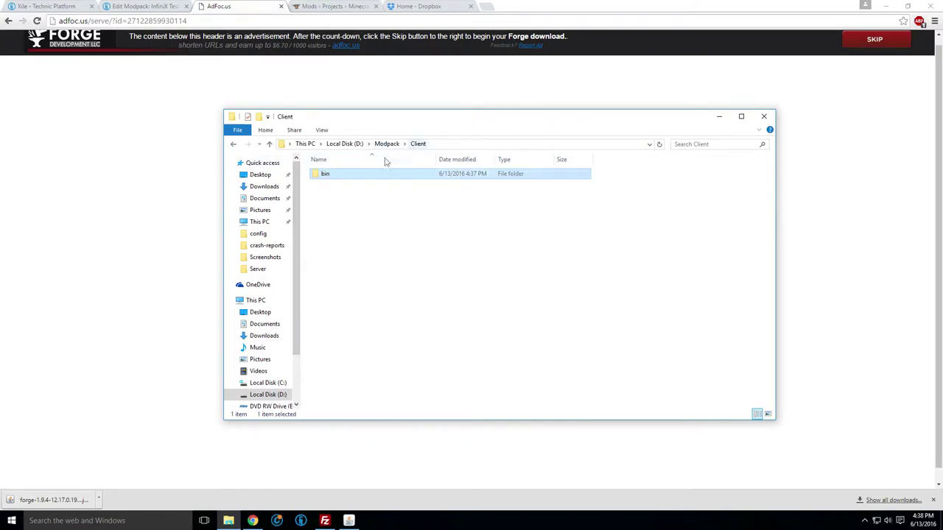
left_click(389, 145)
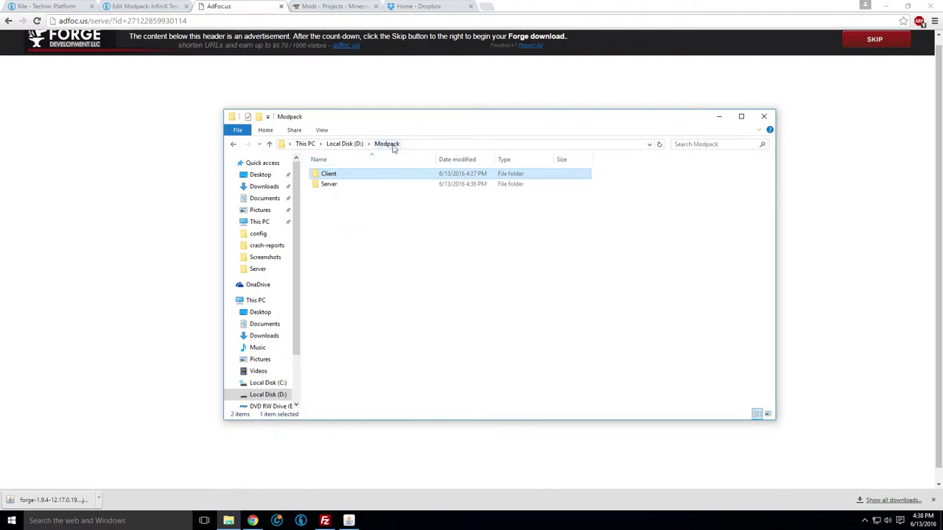
double_click(341, 184)
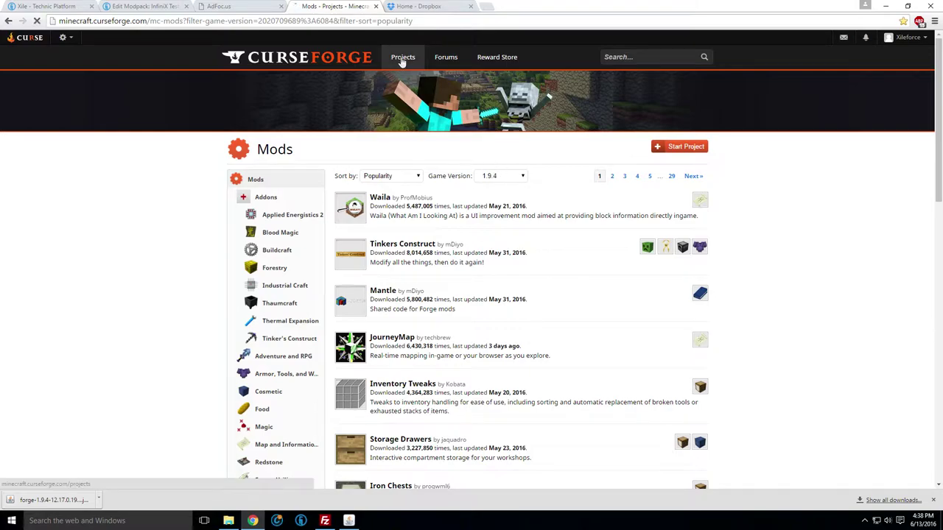
Switch to CurseForge in Chrome, open the Mods project listing, and filter it to game version 1.9.4
left_click(401, 58)
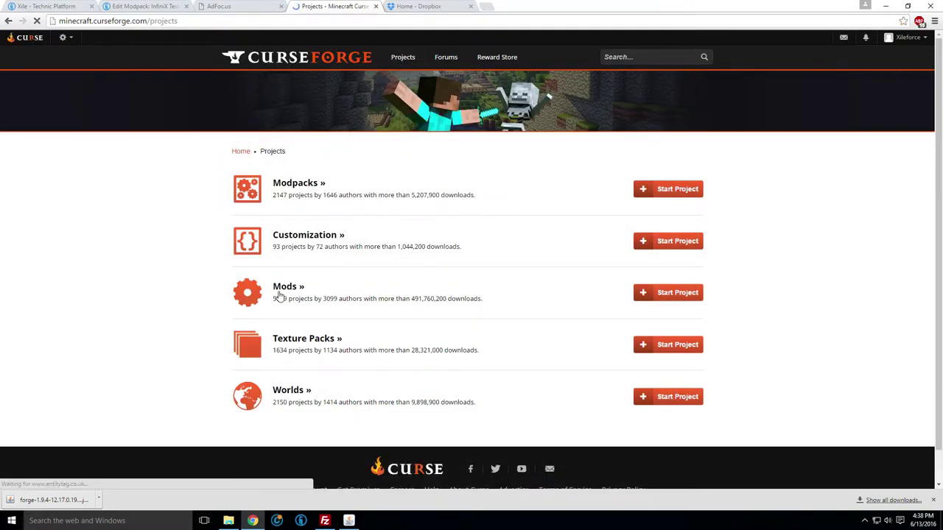
left_click(283, 287)
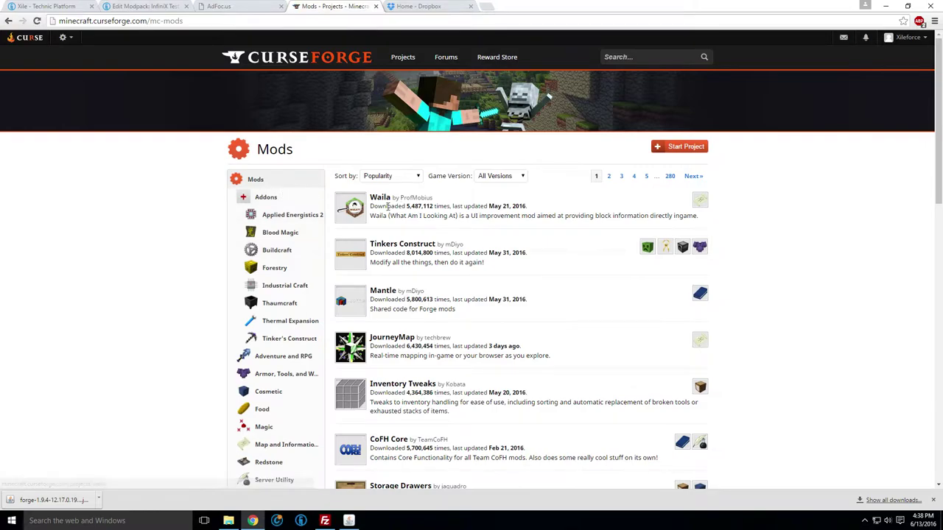
scroll(425, 151, "down", 1)
left_click(506, 128)
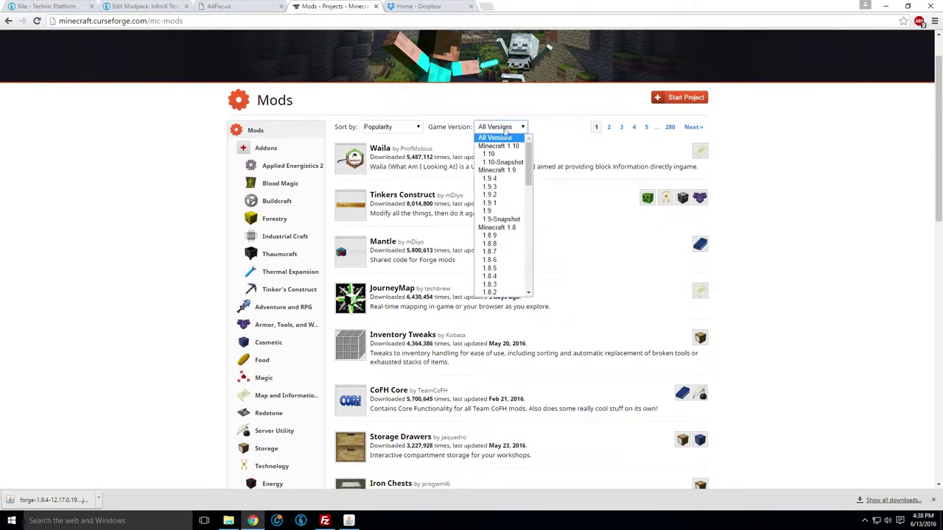
left_click(498, 180)
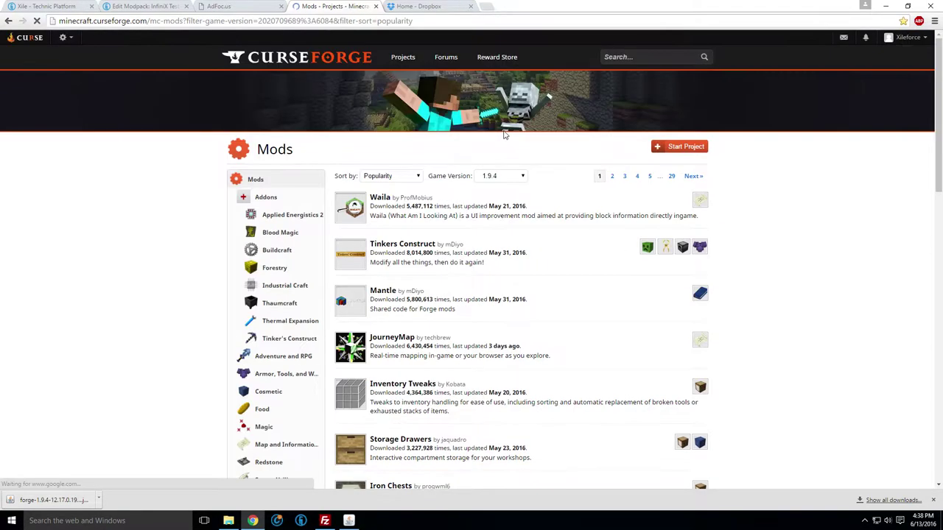
Check the game version choices, keep 1.9.4 selected, and scan the first page of listed mods
left_click(503, 179)
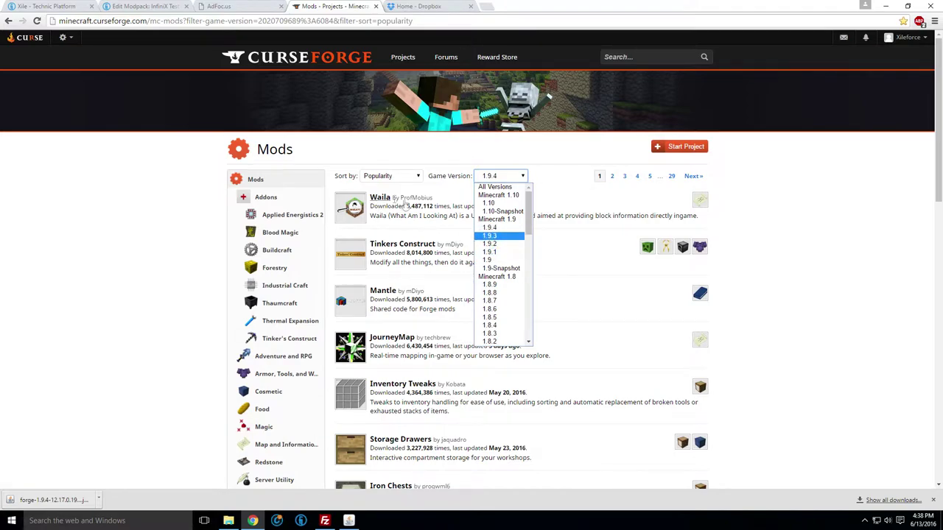
left_click(485, 229)
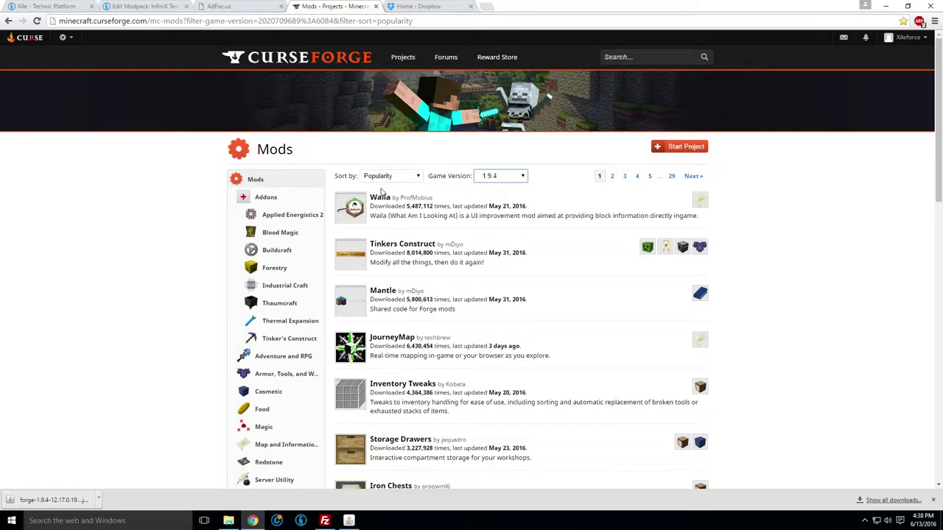
scroll(390, 194, "down", 7)
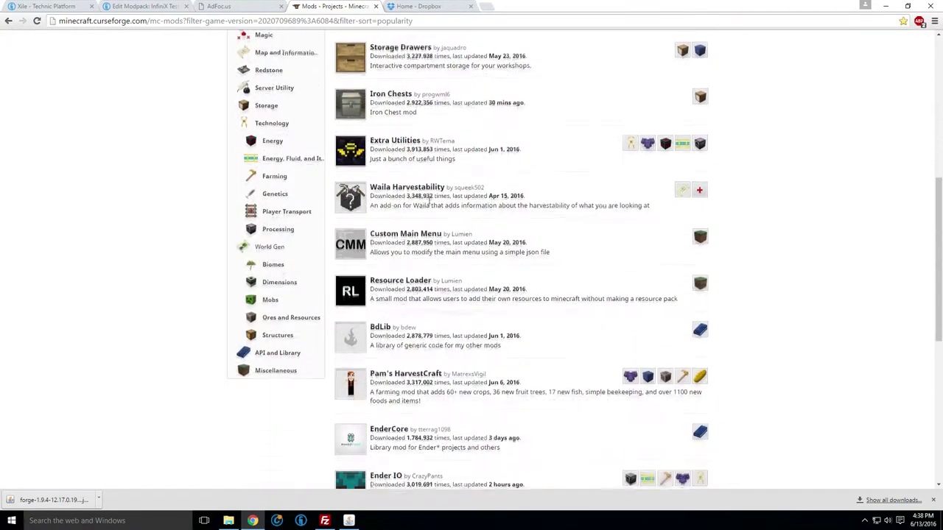
scroll(429, 195, "down", 3)
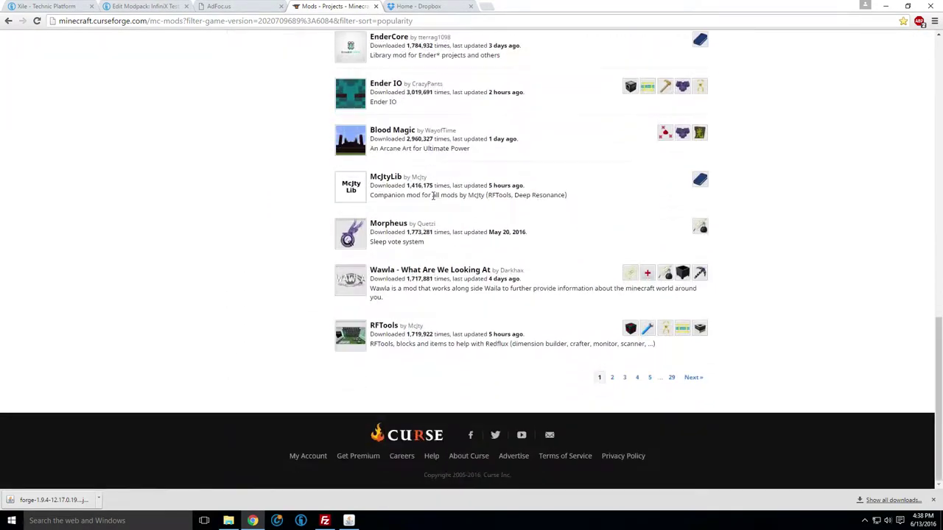
Open the Ender IO project's files and download EnderIO-1.9.4-3.0.0.40_alpha.jar, choosing to keep the file
scroll(424, 195, "up", 1)
left_click(389, 135)
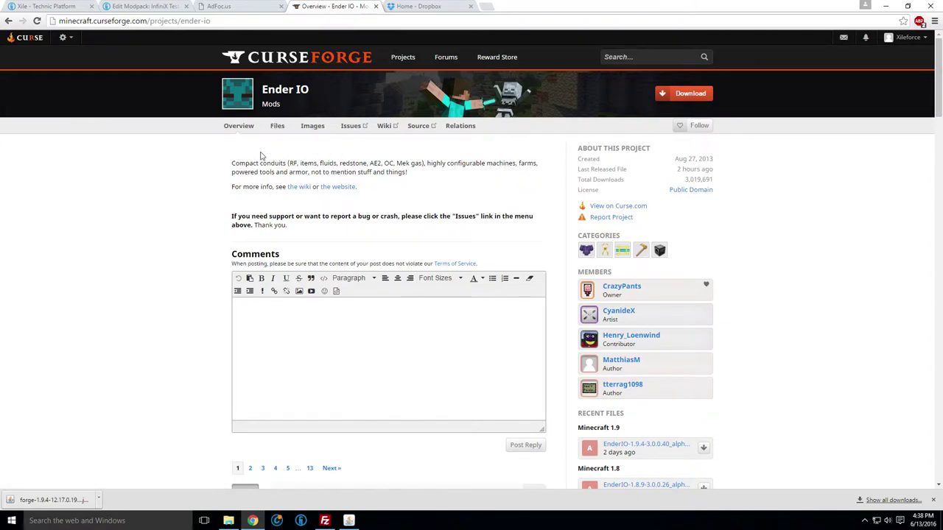
scroll(217, 156, "down", 2)
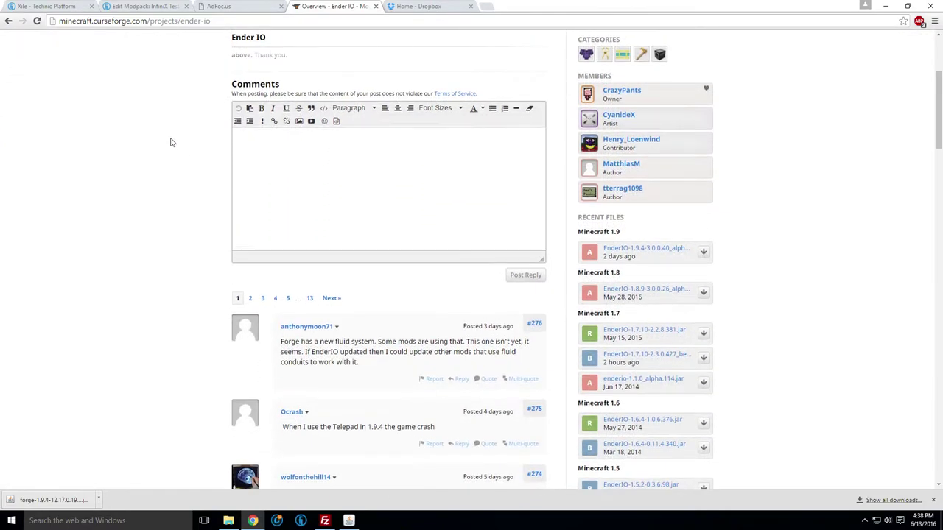
scroll(177, 144, "up", 2)
left_click(277, 126)
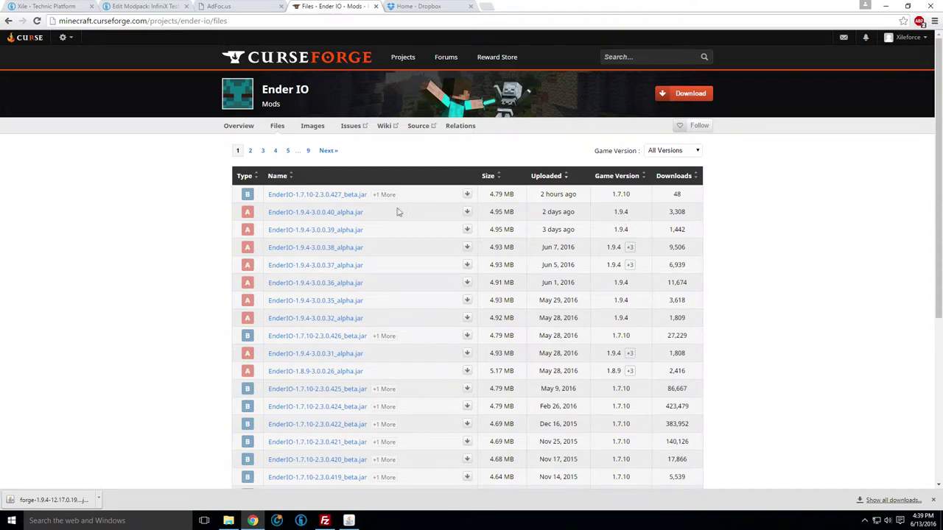
left_click(313, 214)
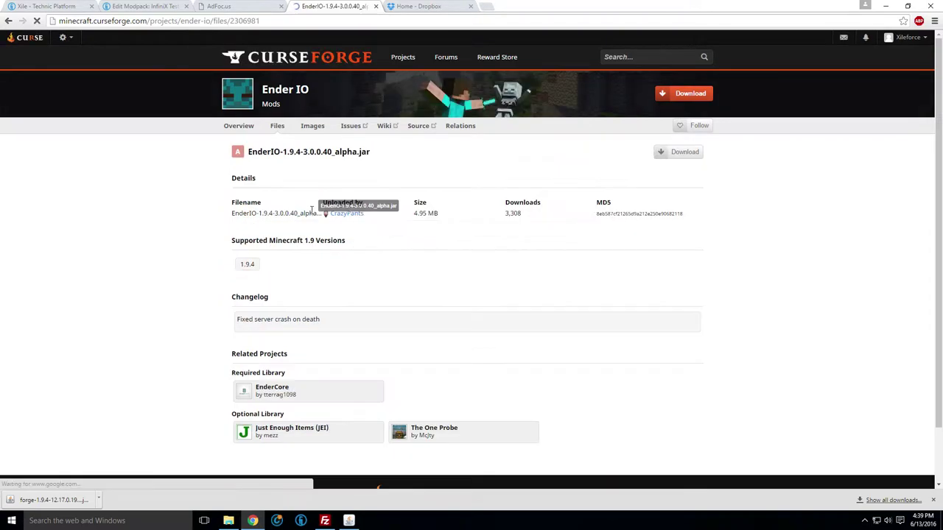
left_click(678, 161)
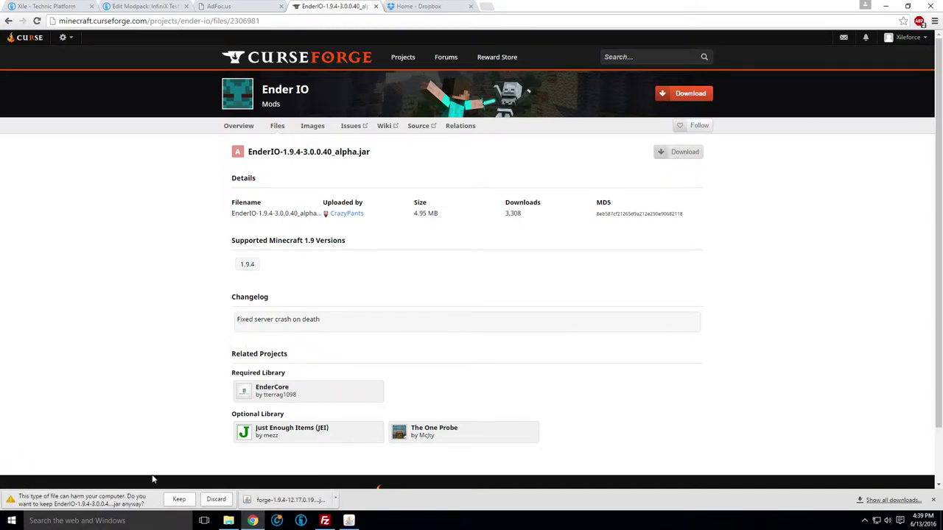
left_click(179, 499)
Follow Ender IO's required library to EnderCore and download EnderCore-1.9.4-0.4.0.24-alpha.jar, keeping the file
scroll(214, 284, "down", 1)
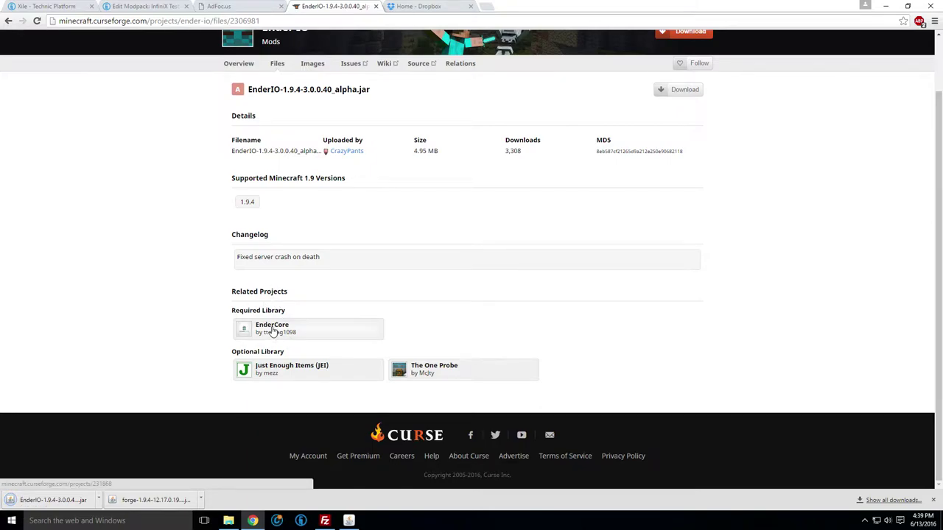
left_click(273, 329)
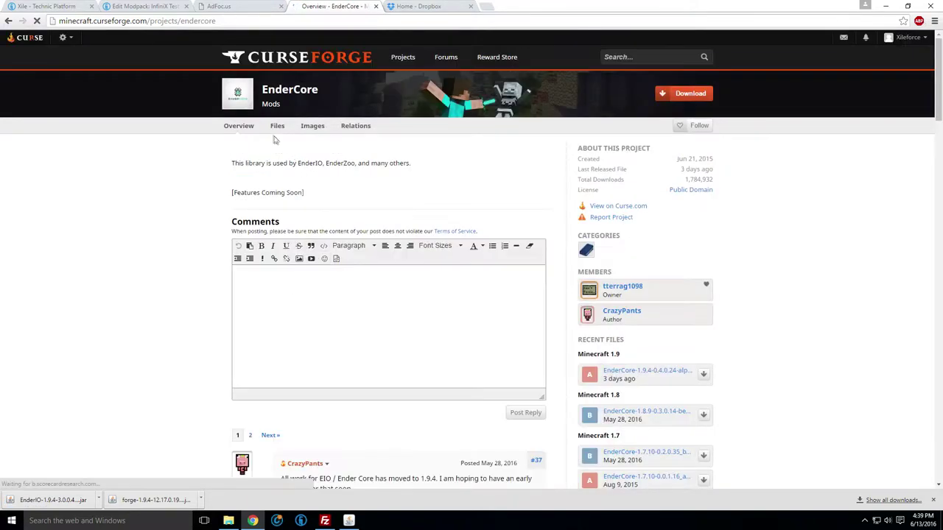
left_click(277, 128)
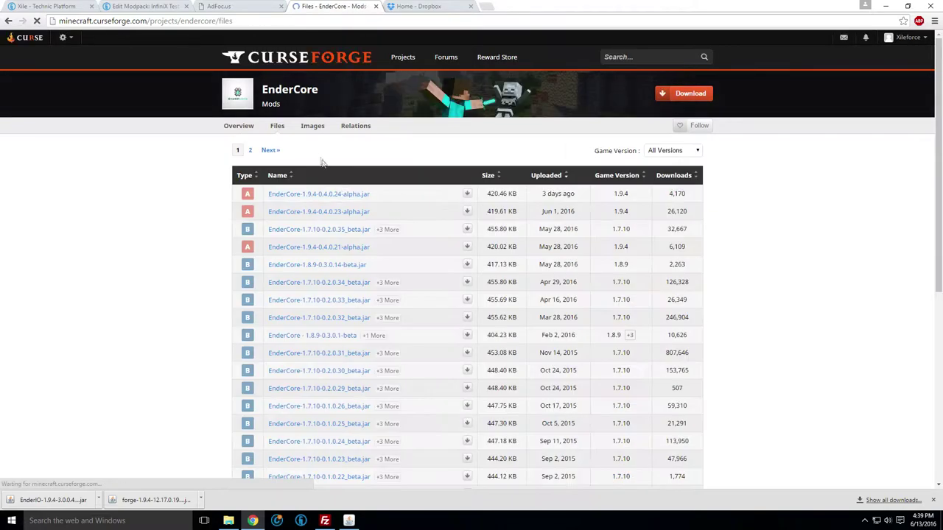
left_click(291, 195)
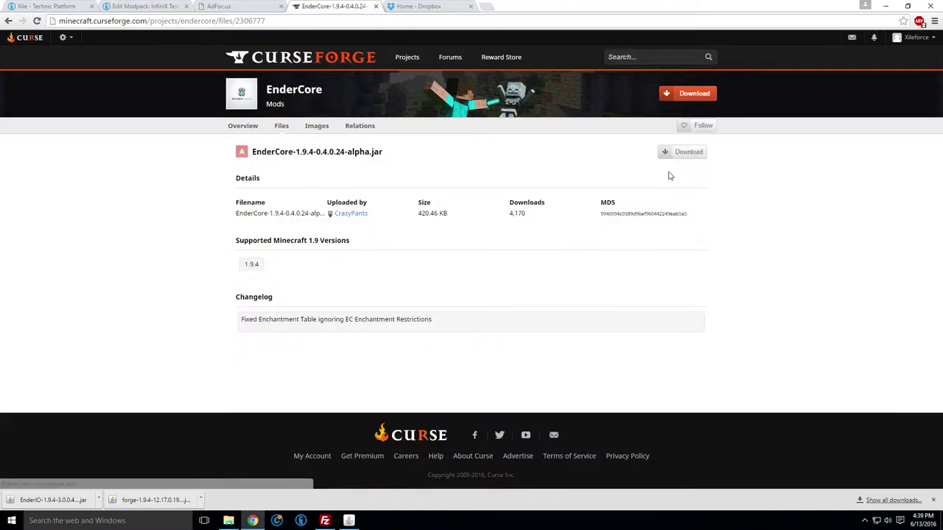
left_click(694, 157)
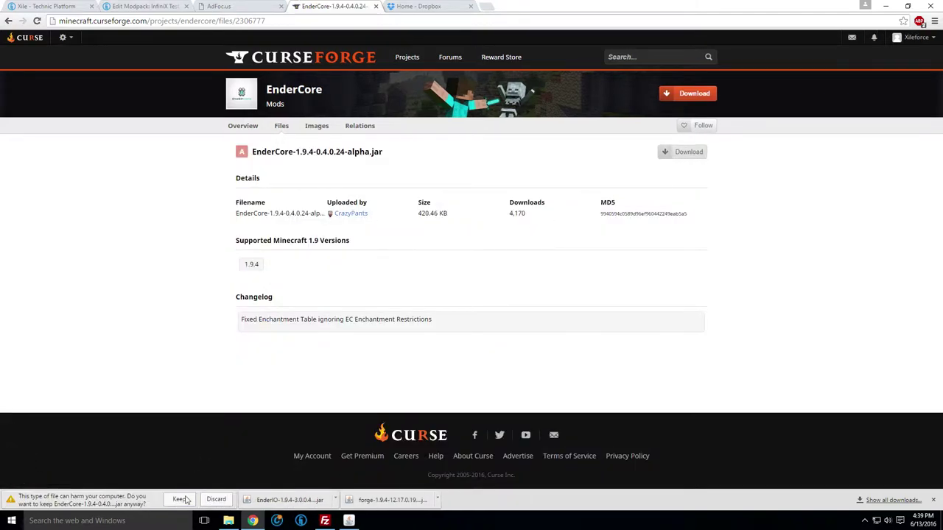
left_click(188, 500)
Switch to File Explorer and put the downloaded EnderIO and EnderCore jars into the Server mods folder
mouse_move(229, 521)
left_click(228, 471)
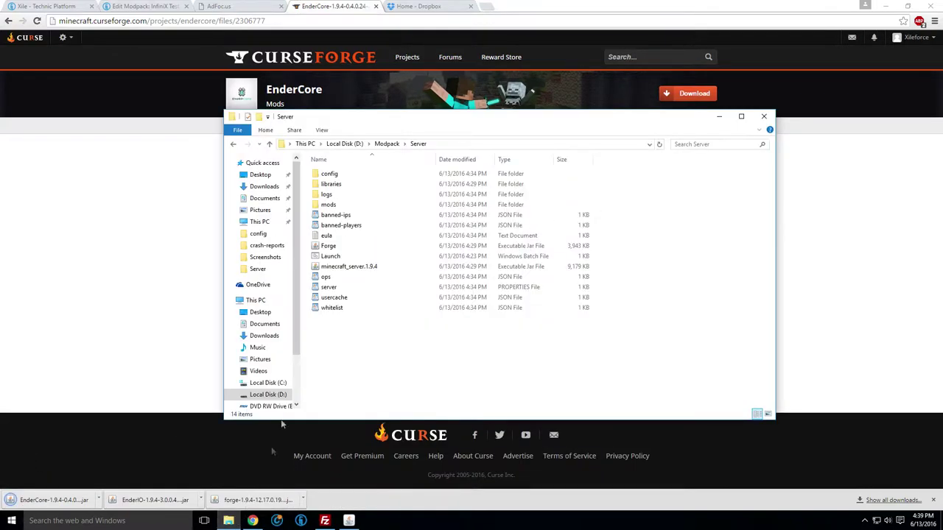
double_click(347, 206)
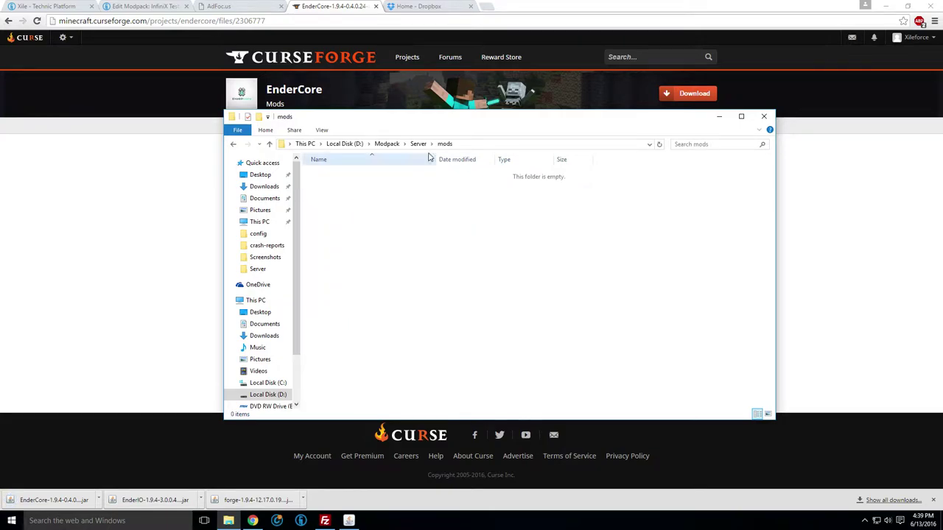
left_click_drag(147, 505, 429, 229)
left_click_drag(55, 501, 421, 192)
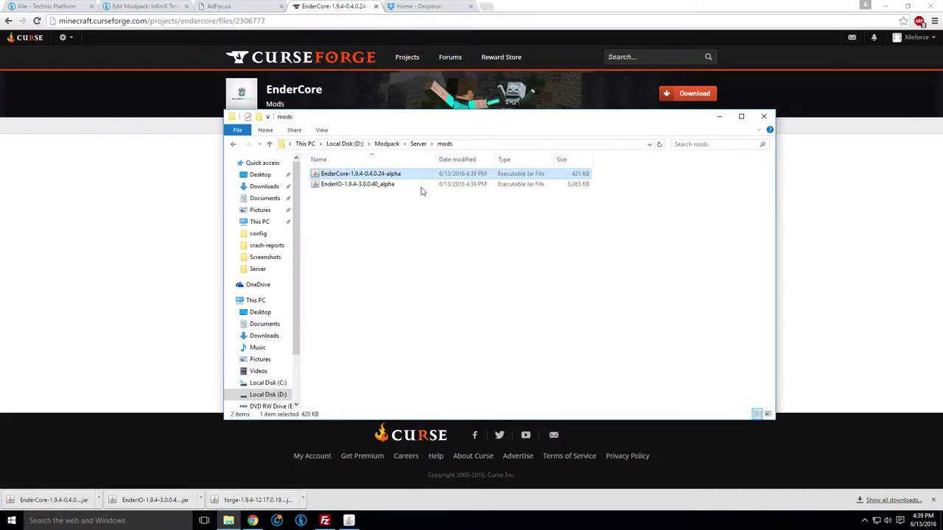
Run the Launch batch file in the Server folder, shut the server down with the stop command, and close its console
left_click(417, 144)
double_click(330, 255)
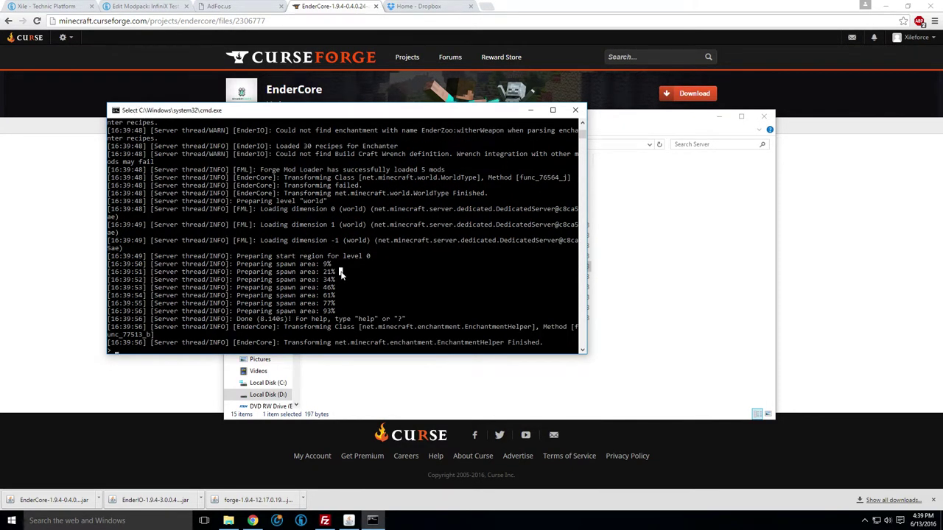
type("p")
key("Return")
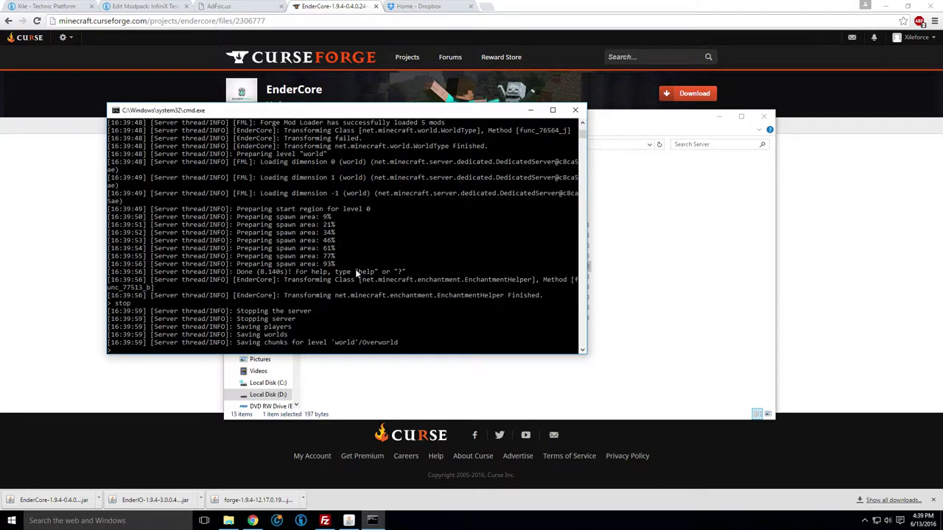
key("Return")
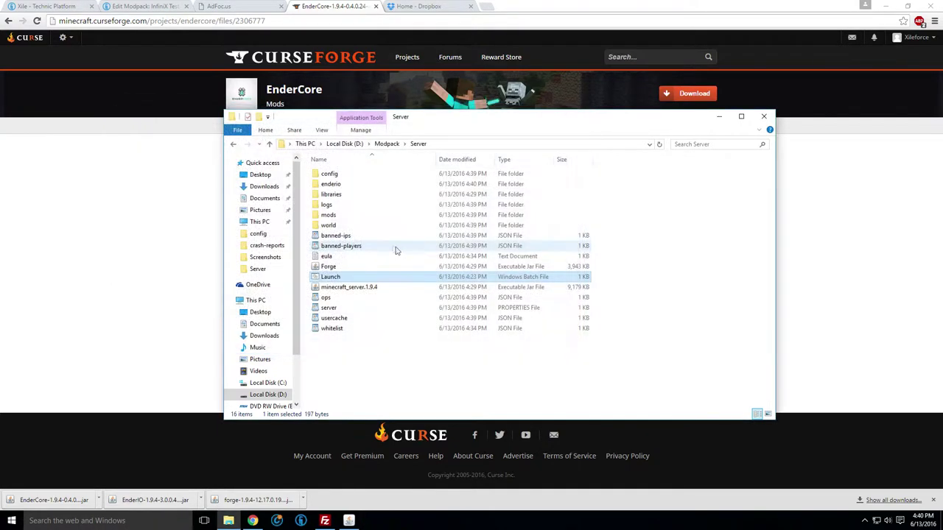
Look through the Server config folder and its enderio subfolder for the generated configuration files
double_click(361, 176)
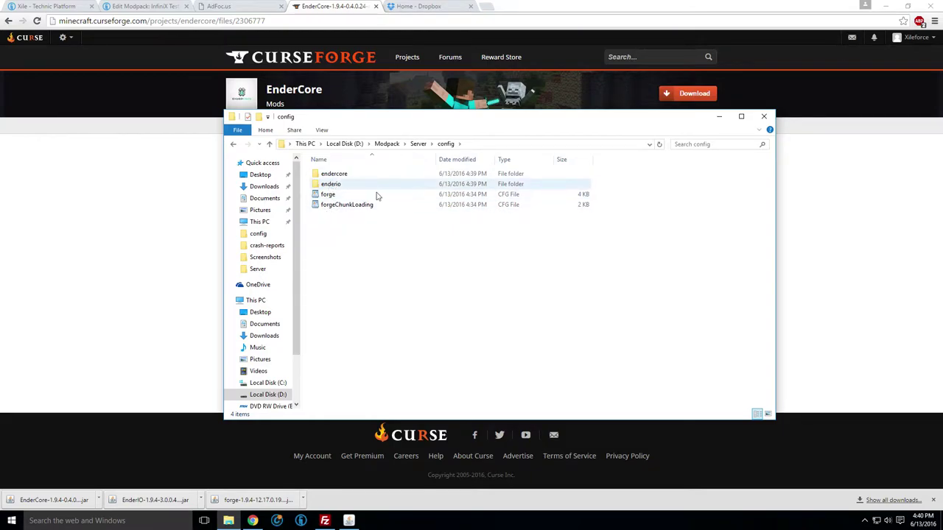
double_click(333, 184)
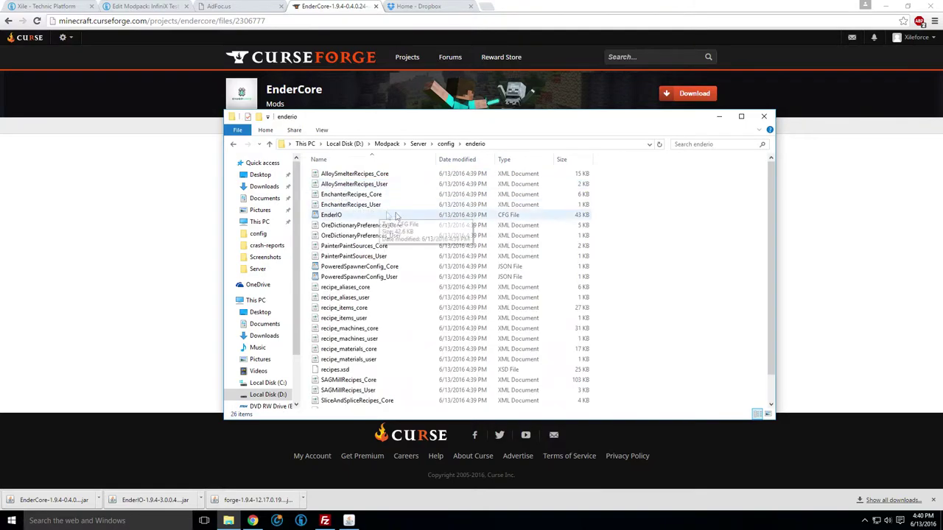
scroll(398, 236, "down", 1)
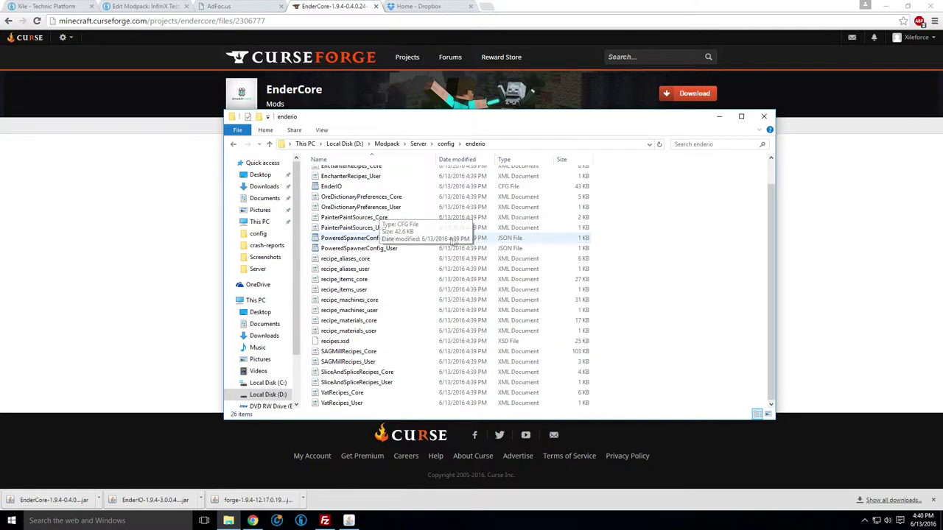
left_click(234, 144)
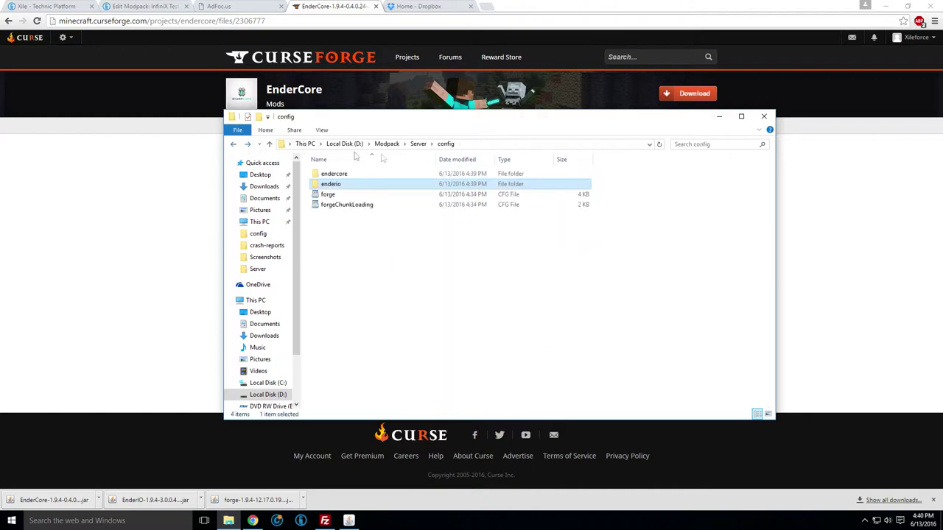
left_click(418, 144)
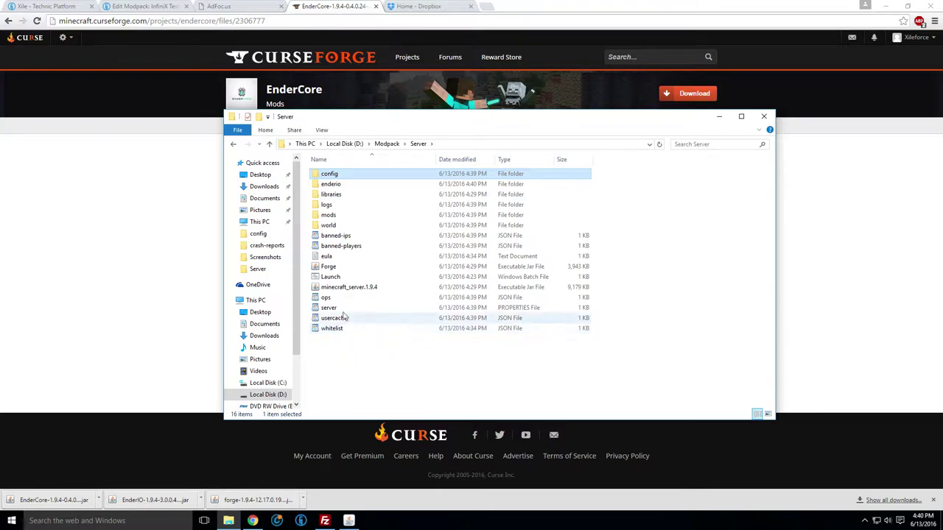
Copy the mods folder from Server into the Client folder
left_click(386, 144)
double_click(343, 174)
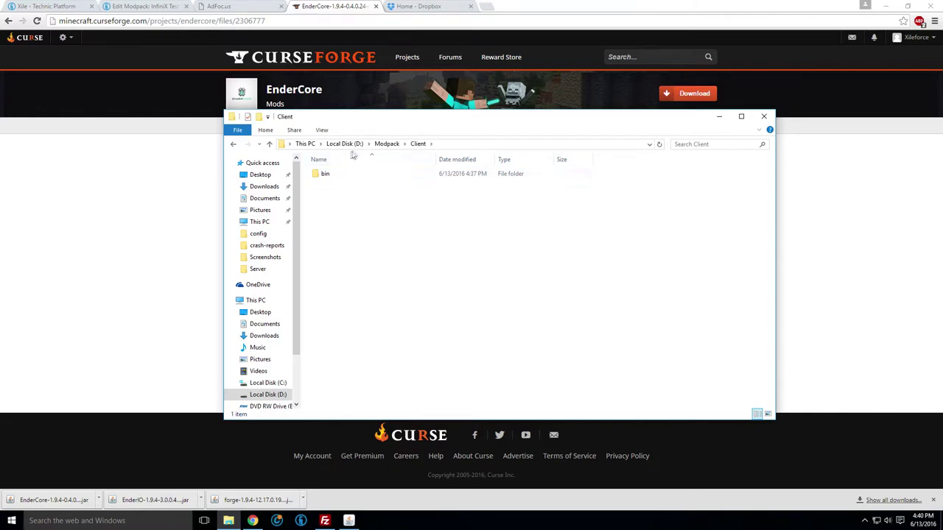
left_click(387, 145)
double_click(345, 184)
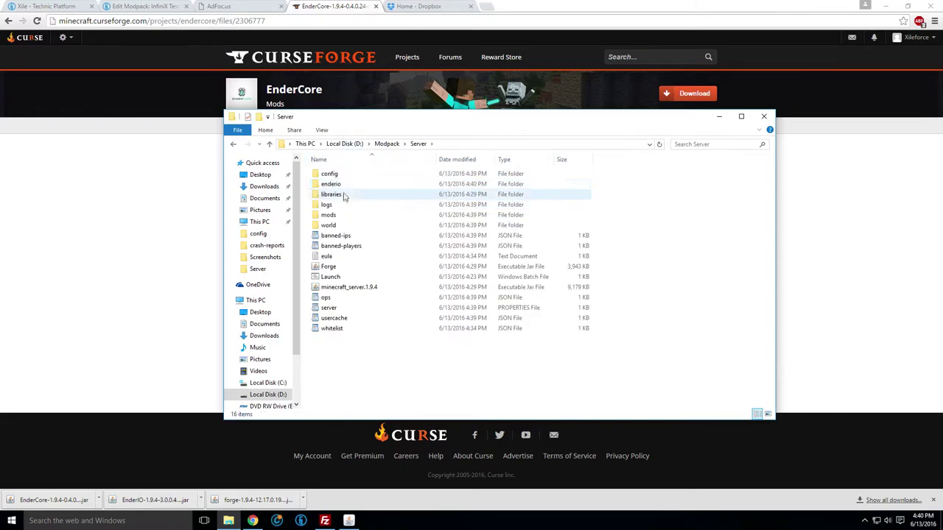
left_click(340, 216)
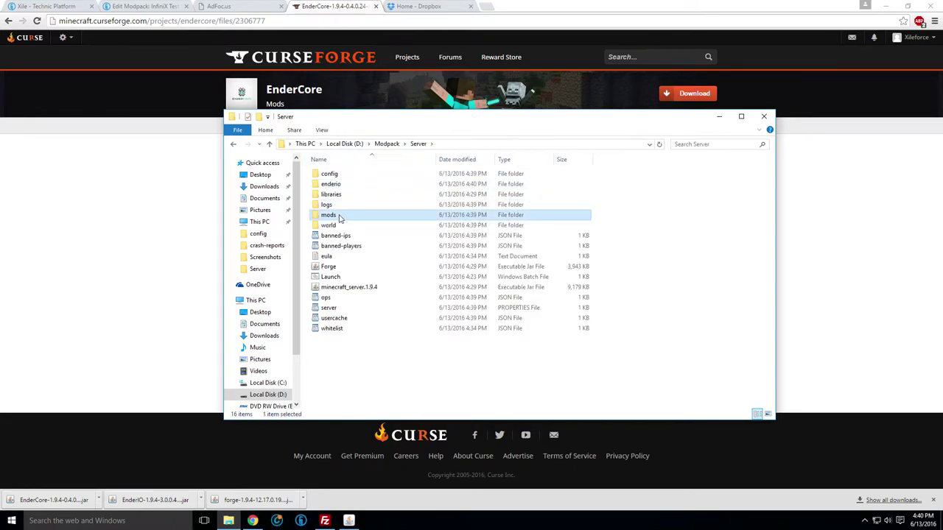
right_click(336, 216)
left_click(361, 411)
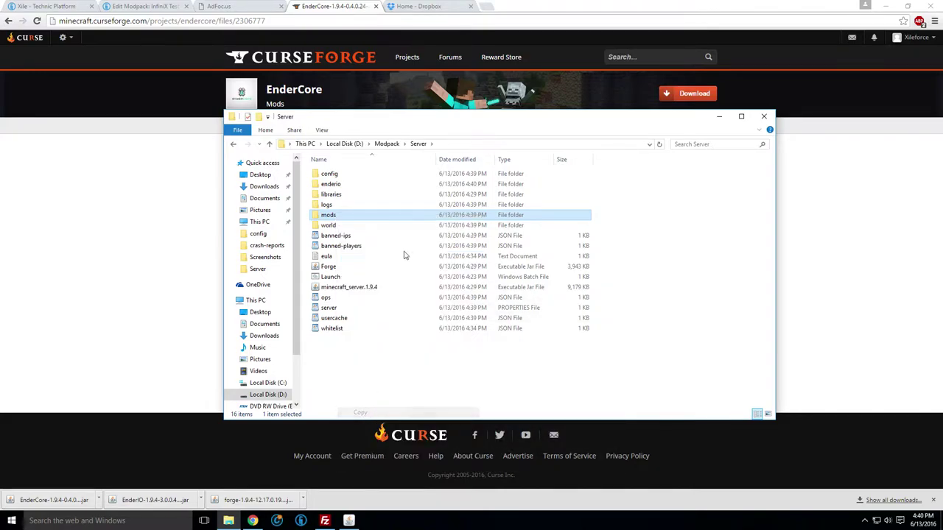
left_click(389, 145)
double_click(348, 175)
right_click(380, 215)
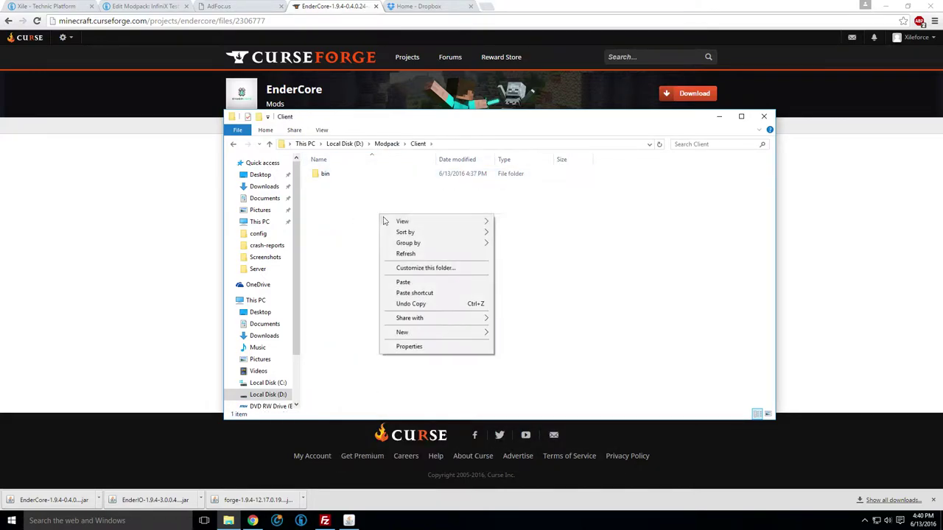
left_click(406, 282)
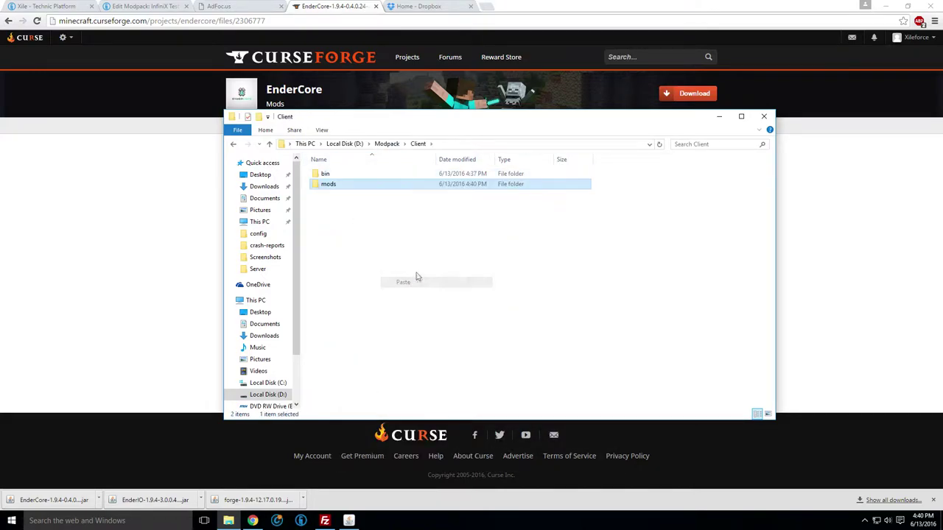
Return to the Server folder and review the jars in its mods folder
left_click(387, 143)
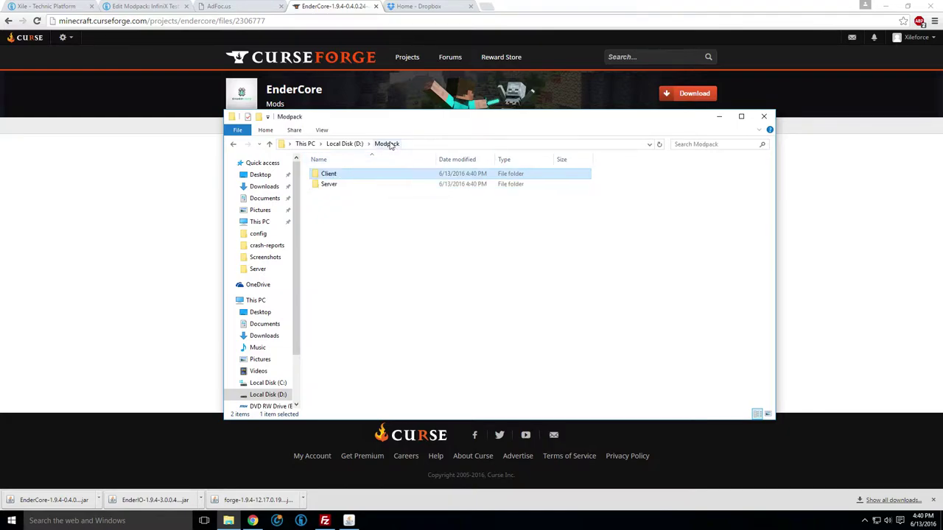
double_click(337, 185)
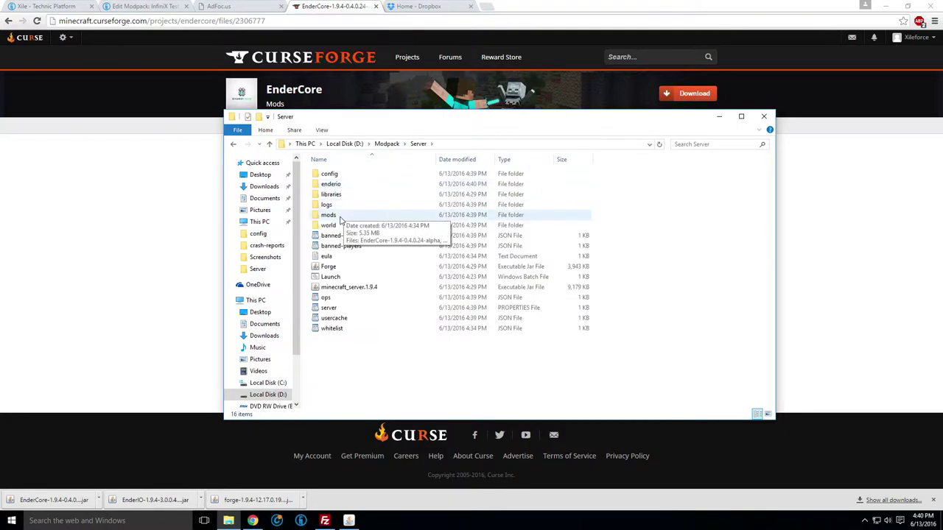
double_click(328, 215)
left_click(234, 144)
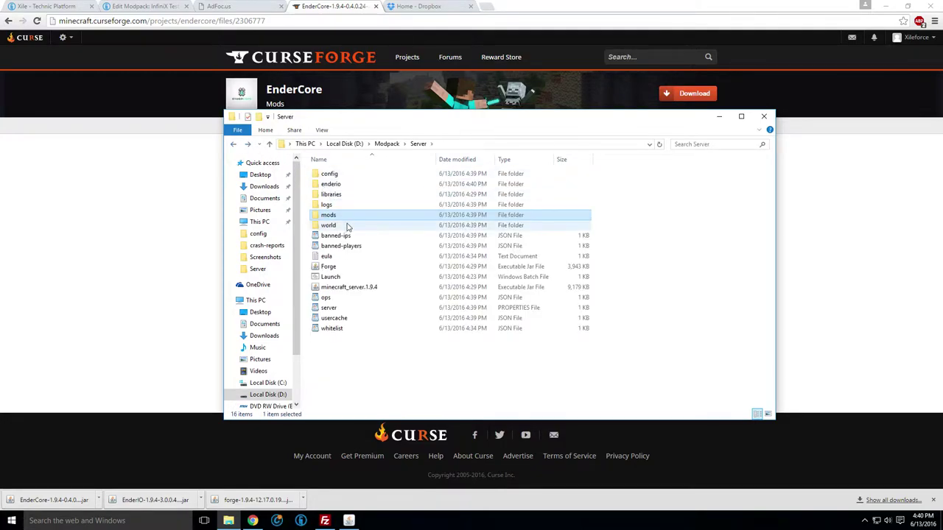
double_click(352, 218)
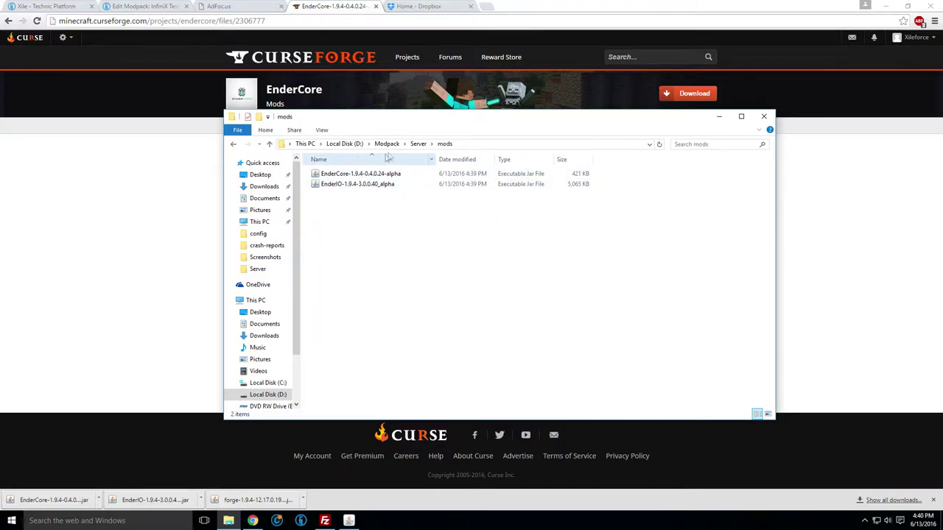
left_click(418, 144)
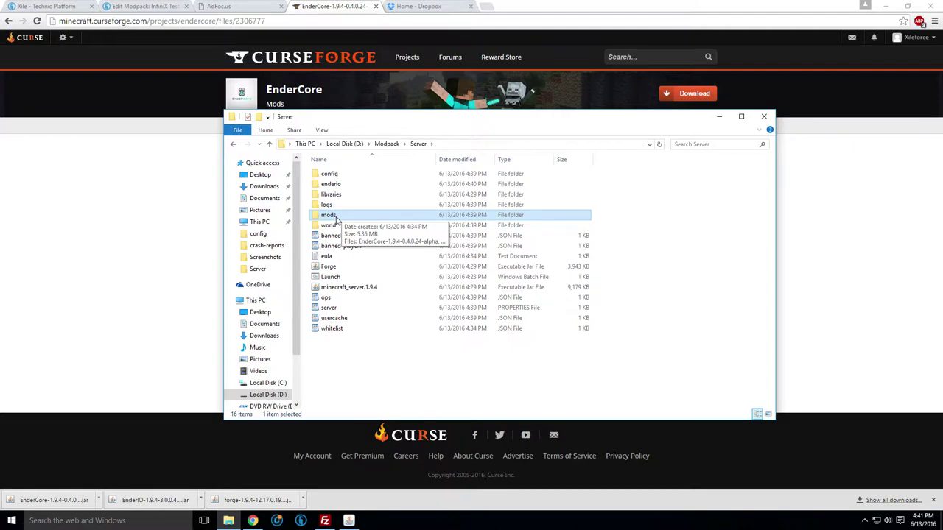
double_click(328, 215)
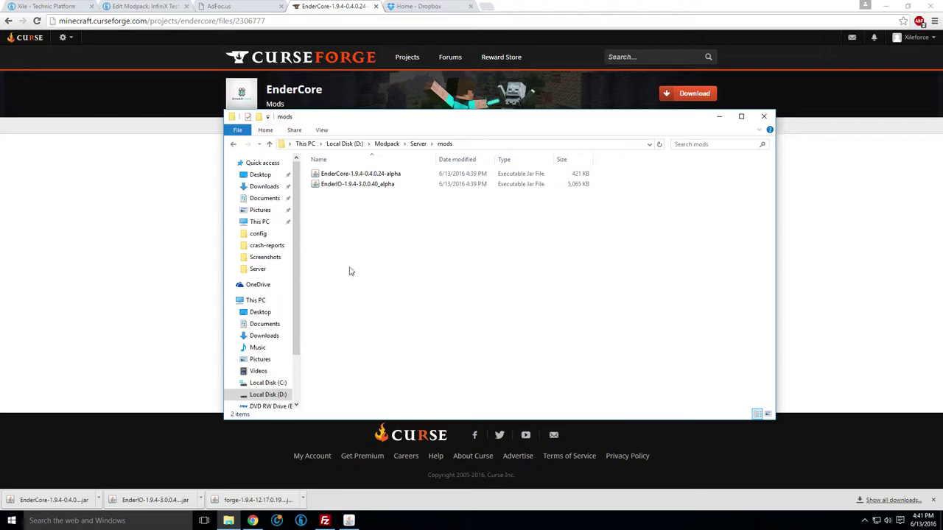
Switch to Chrome and go back to the EnderIO-1.9.4-3.0.0.40_alpha.jar file page
left_click(9, 21)
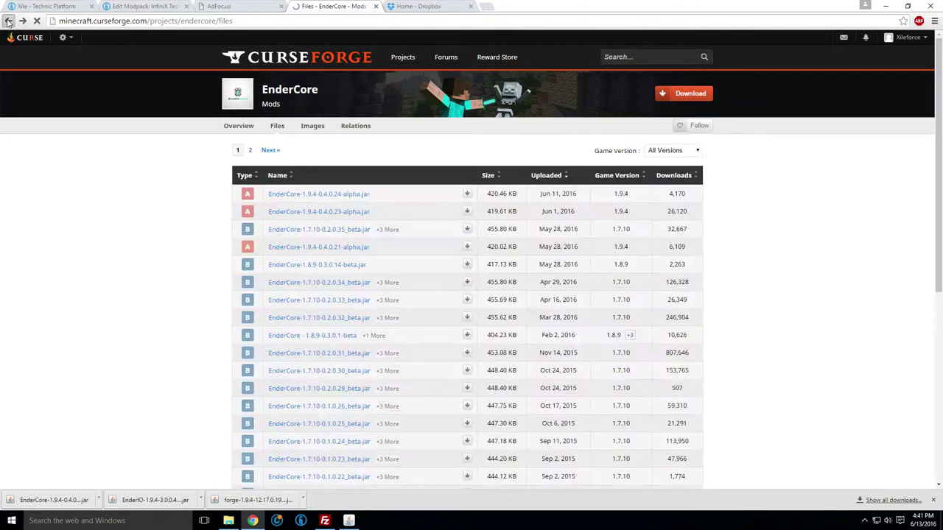
left_click(8, 22)
left_click(8, 21)
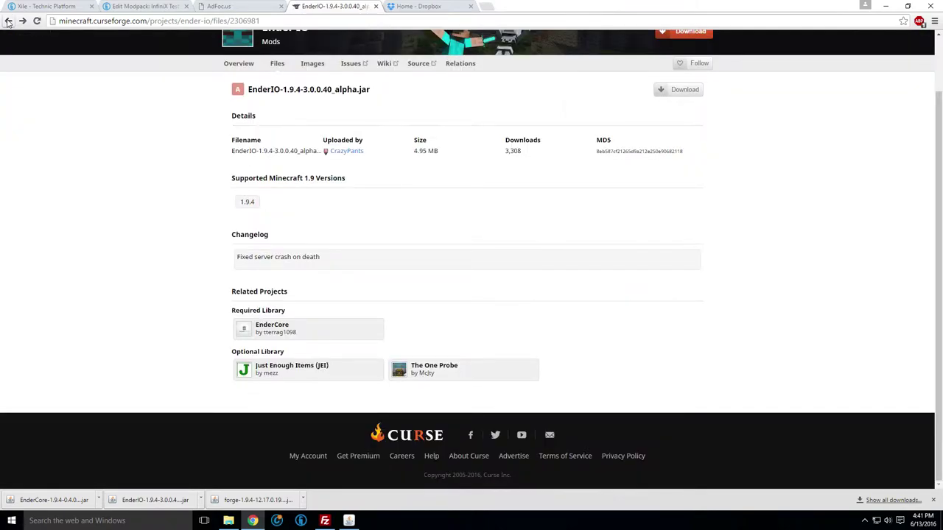
Return to the CurseForge 1.9.4 mods list sorted by popularity and browse the listed mods
left_click(8, 22)
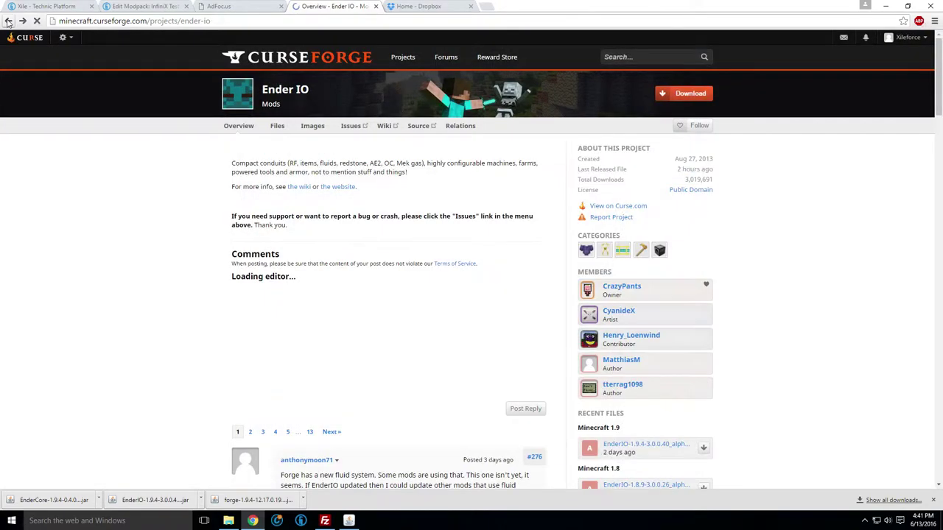
left_click(8, 21)
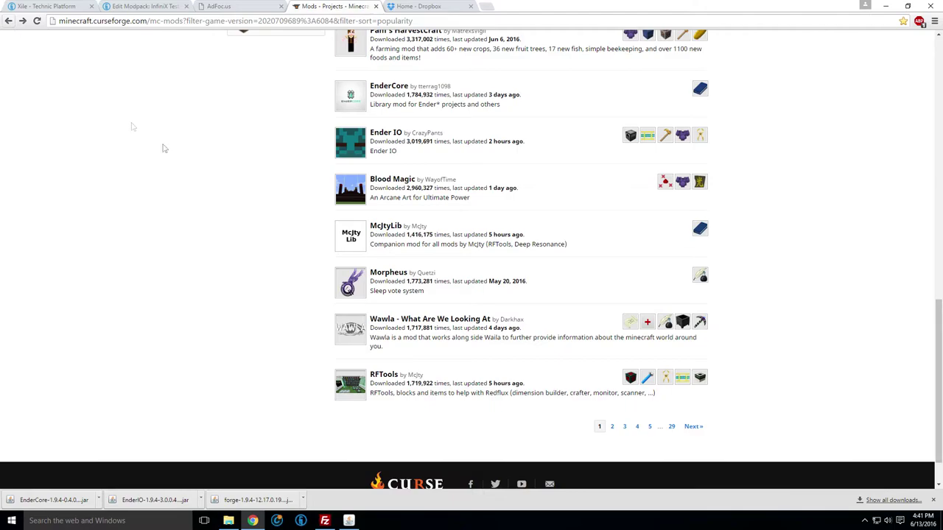
scroll(277, 306, "up", 2)
scroll(276, 307, "down", 3)
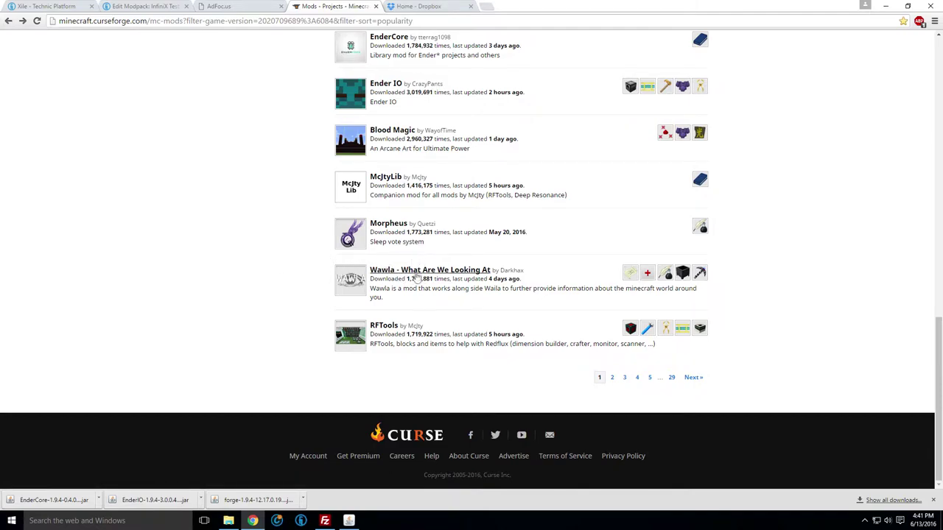
scroll(436, 334, "up", 4)
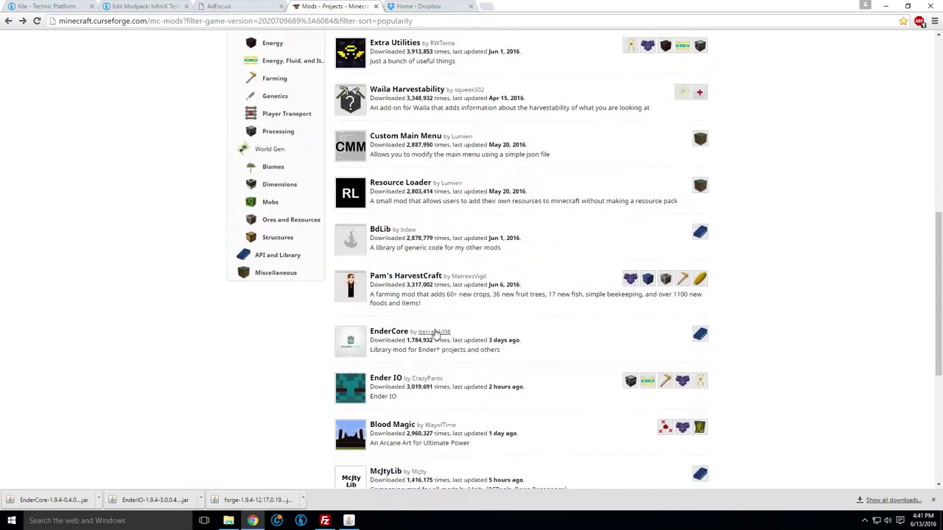
scroll(435, 334, "up", 5)
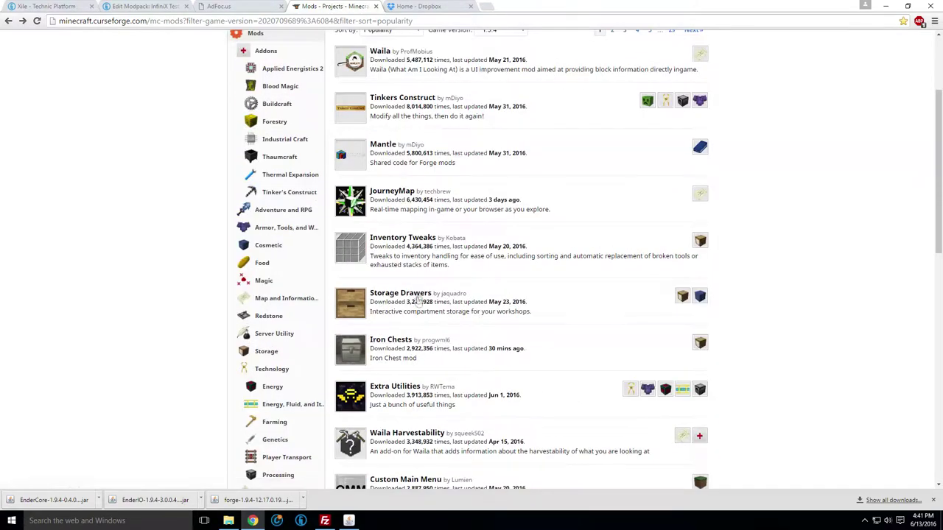
Open the JourneyMap and Waila Harvestability project pages from the list and read their client/server descriptions
scroll(417, 297, "up", 1)
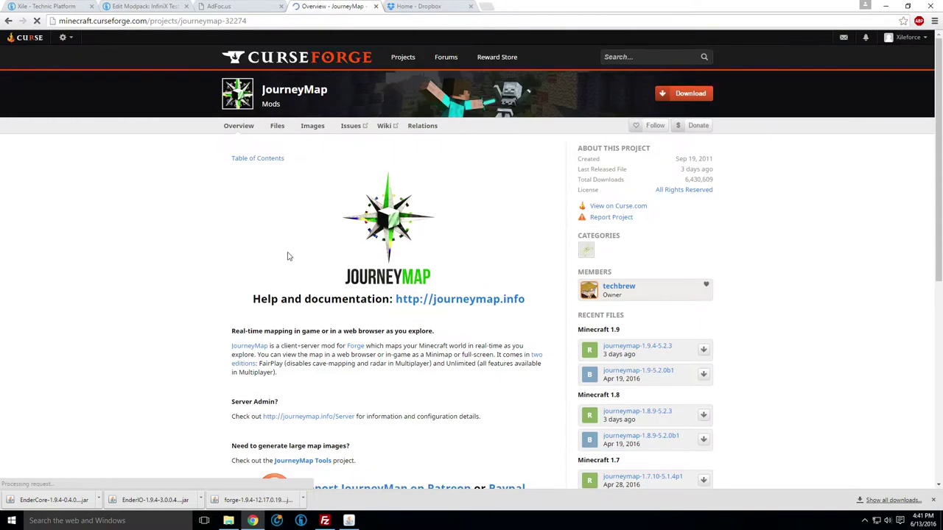
scroll(295, 265, "down", 1)
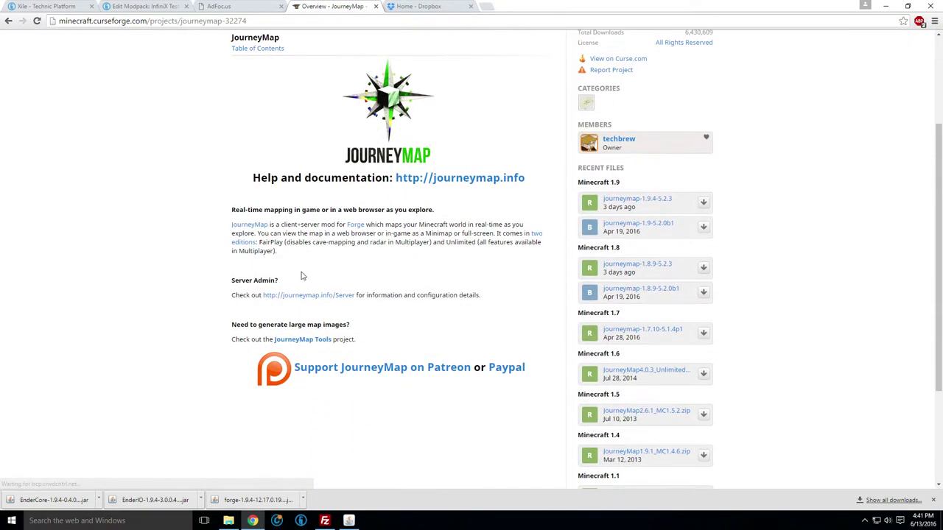
left_click(8, 21)
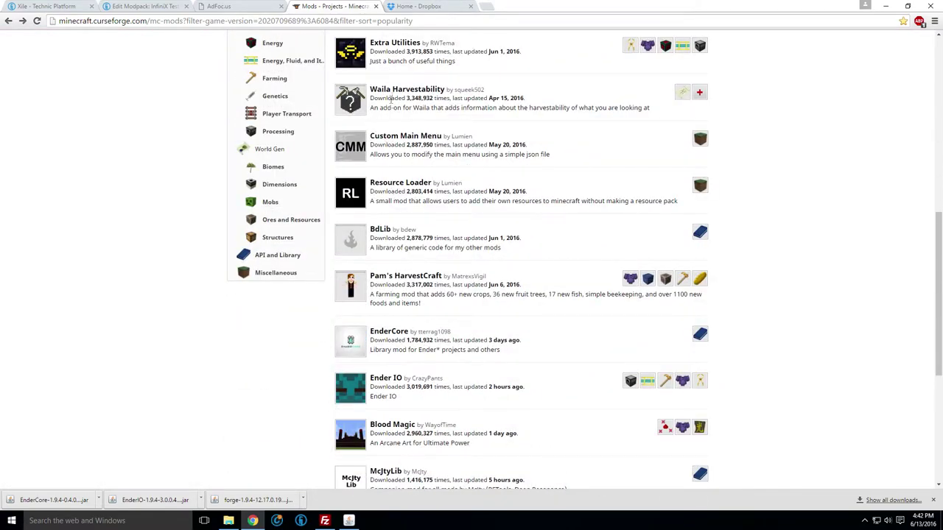
left_click(392, 91)
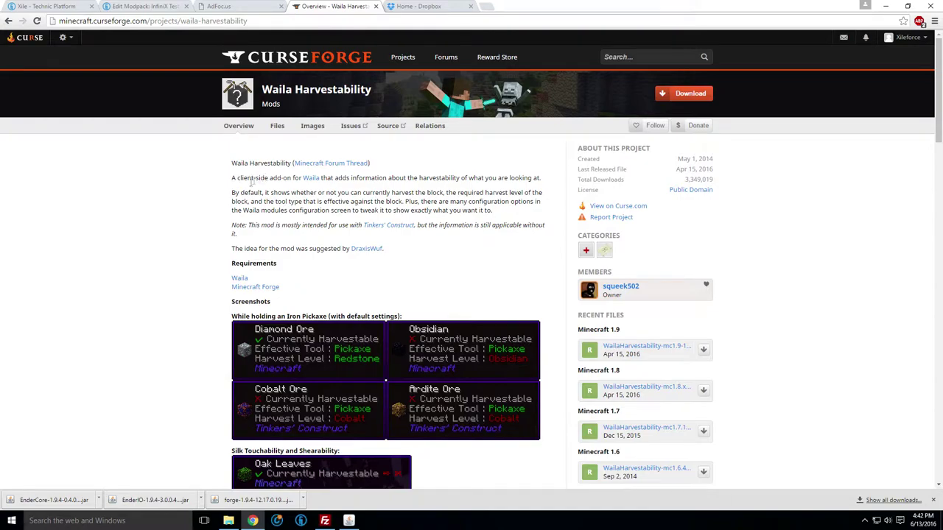
Switch to File Explorer, copy the mods folder from Server into Client again, overwriting the existing files, and check the copied folder
left_click(228, 521)
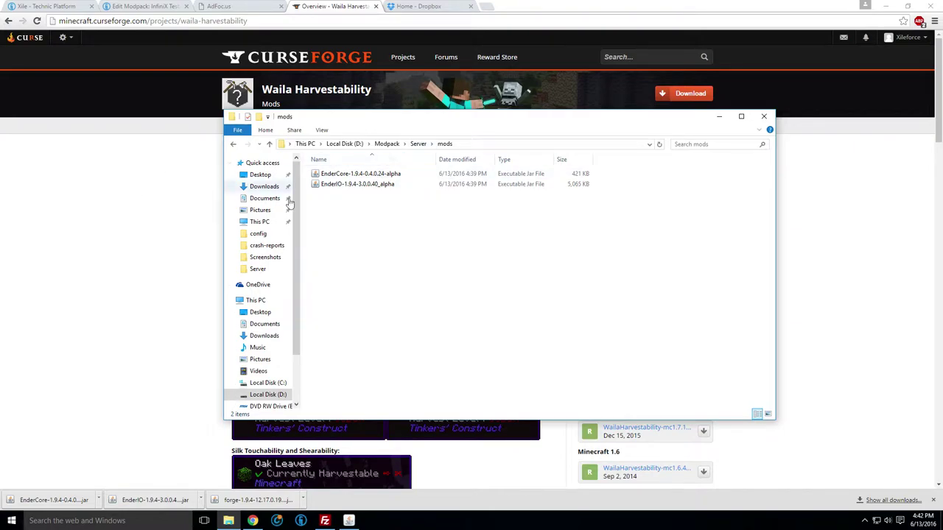
left_click(418, 144)
right_click(336, 213)
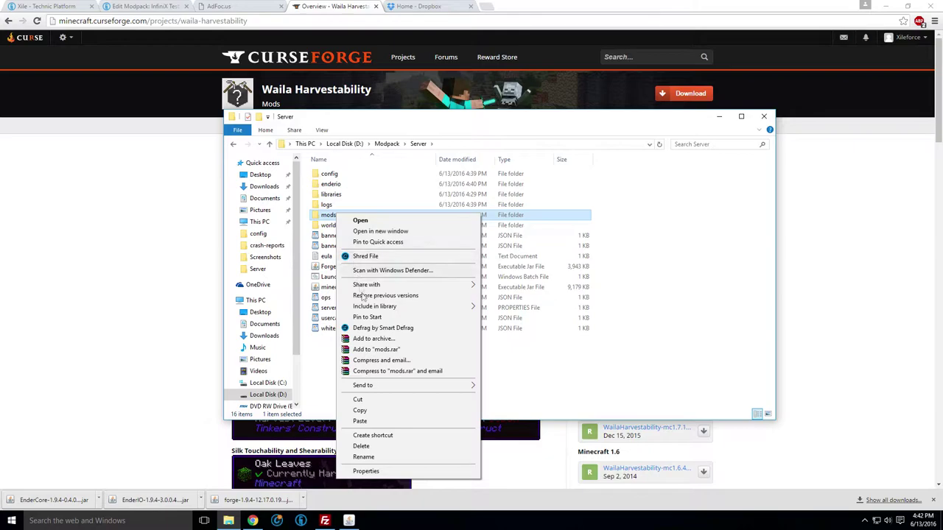
left_click(376, 412)
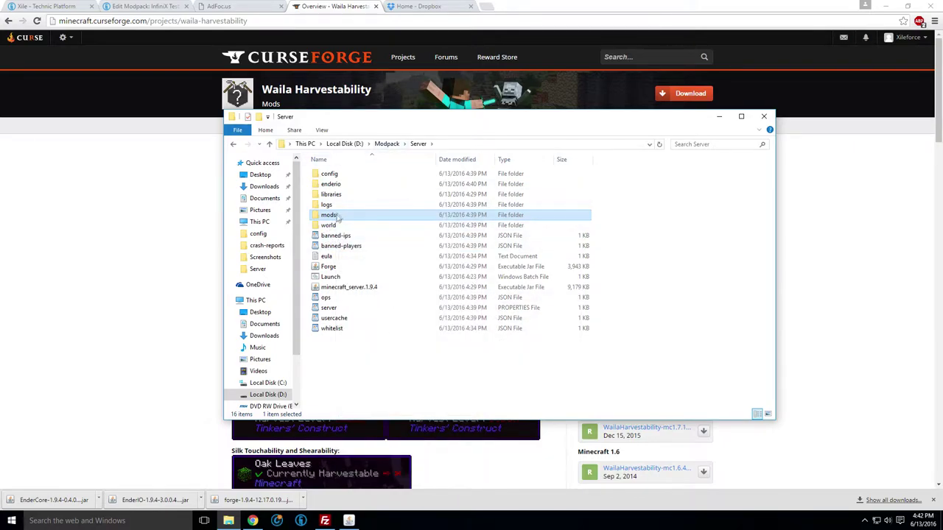
left_click(390, 143)
double_click(343, 173)
right_click(355, 204)
left_click(388, 272)
left_click(396, 181)
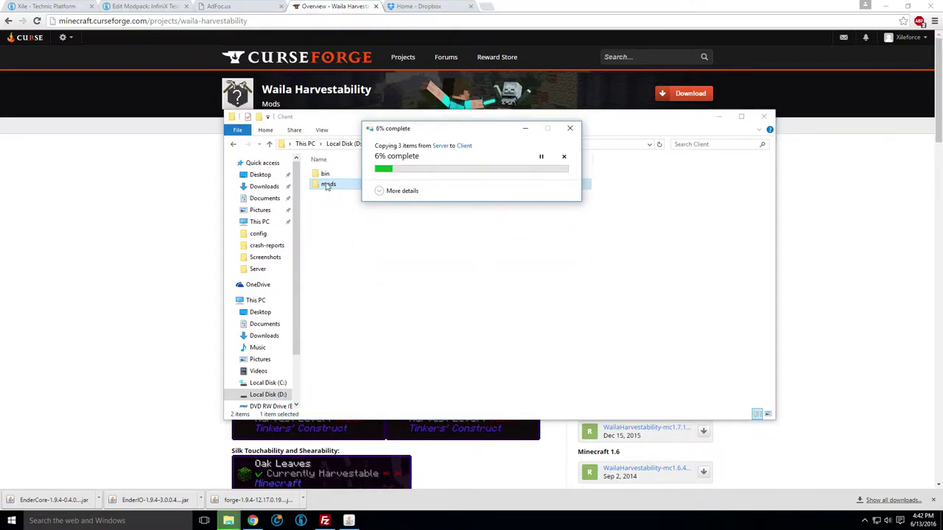
double_click(343, 185)
left_click(417, 145)
Copy the config folder from Server into the Client folder
left_click(387, 145)
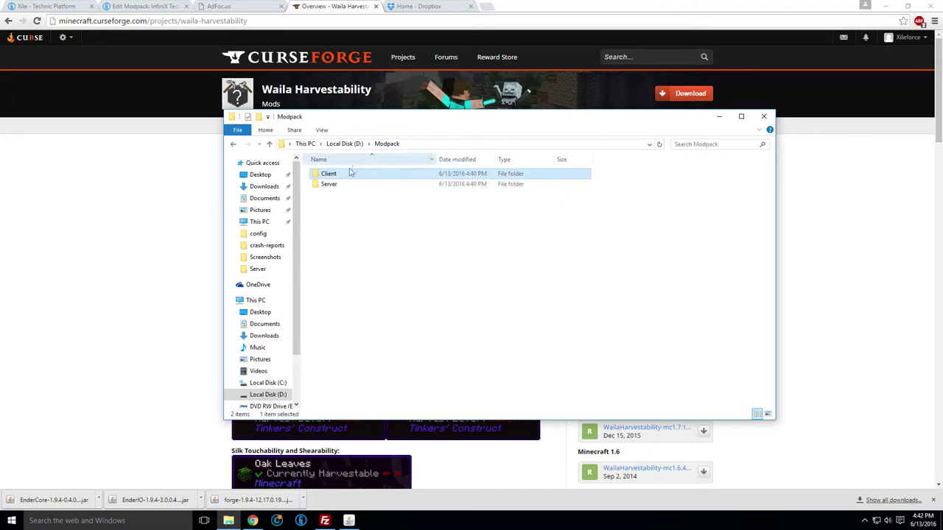
double_click(332, 185)
right_click(341, 175)
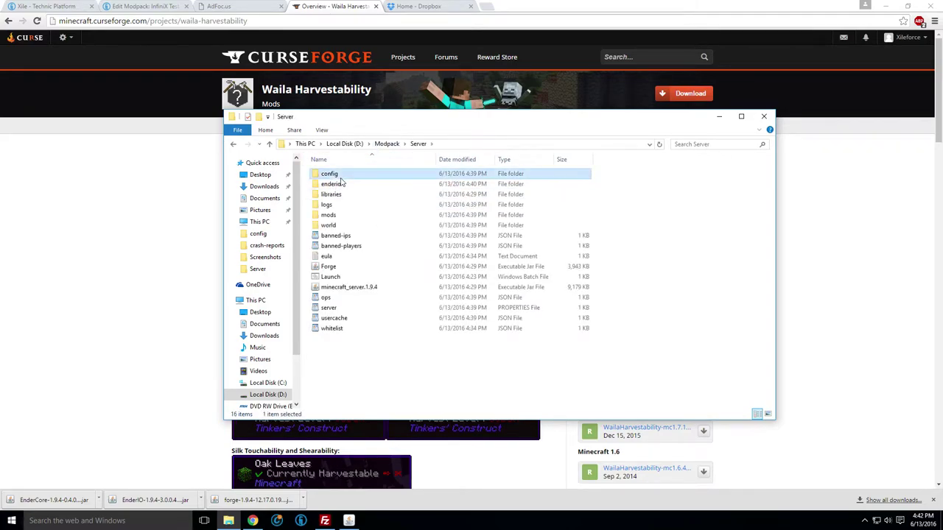
left_click(364, 375)
left_click(388, 145)
double_click(342, 175)
right_click(357, 234)
left_click(404, 295)
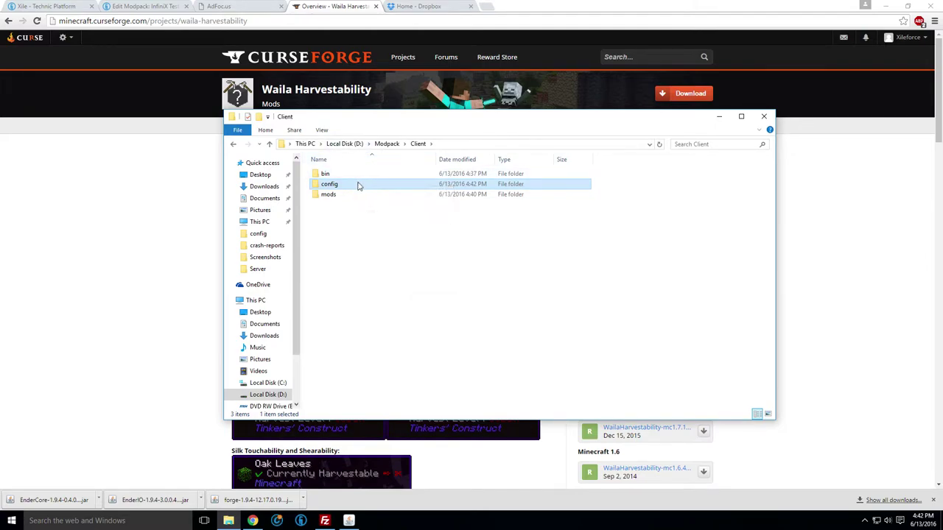
Check the contents of the config and mods folders inside Client
left_click(344, 217)
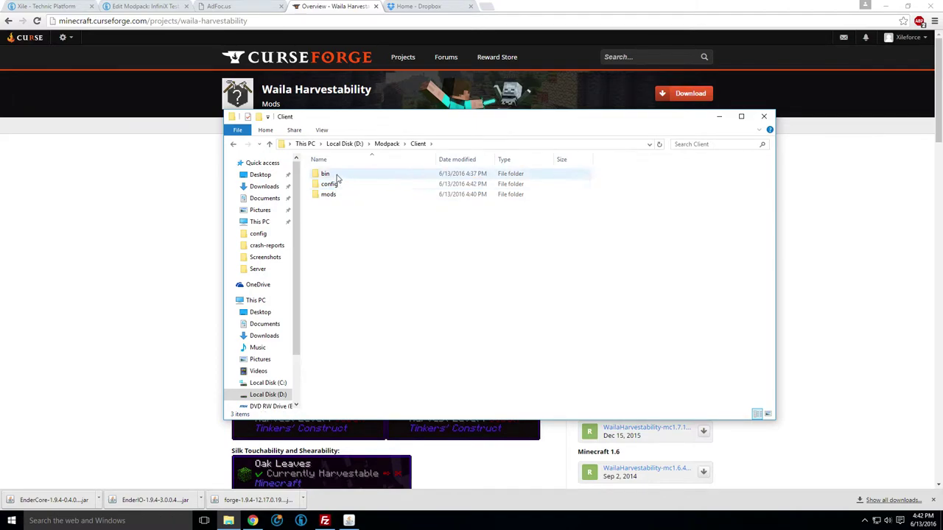
double_click(330, 185)
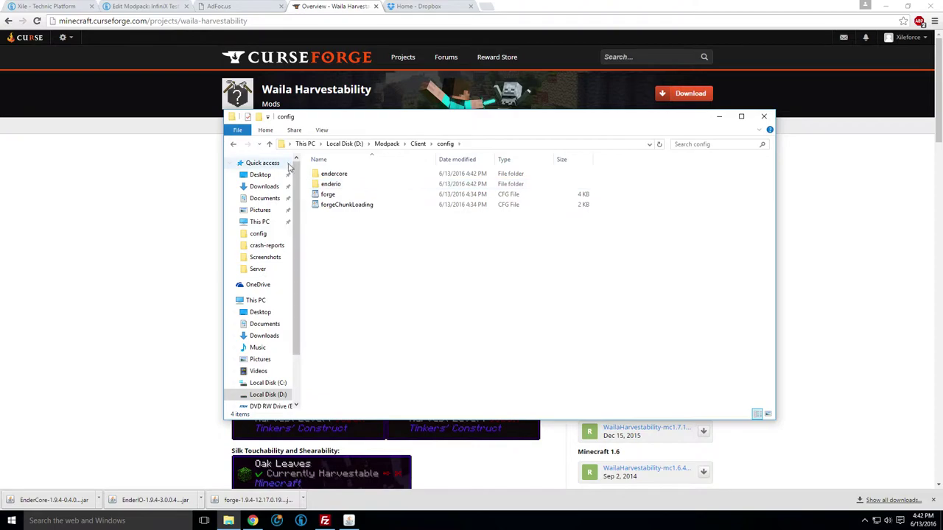
left_click(234, 144)
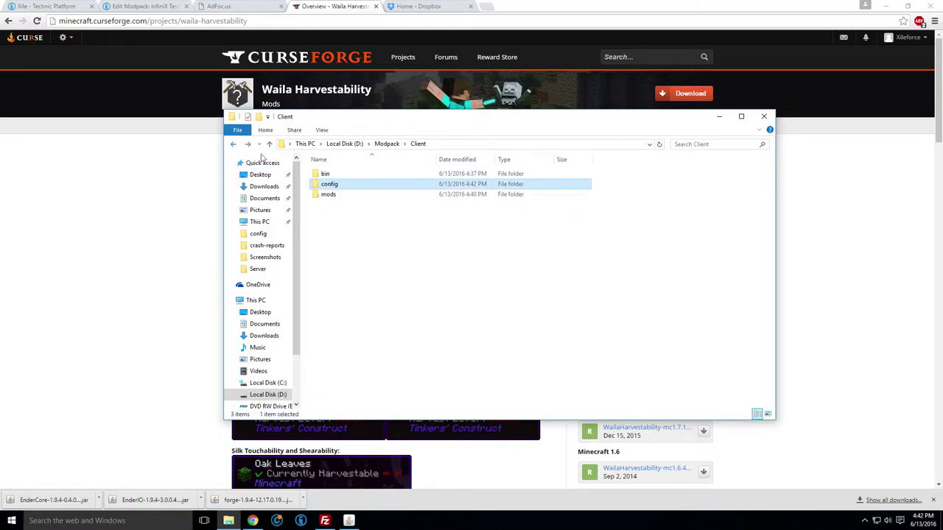
double_click(328, 193)
Switch back to Chrome, return to the 1.9.4 mods list, and open the Waila project page
left_click(135, 154)
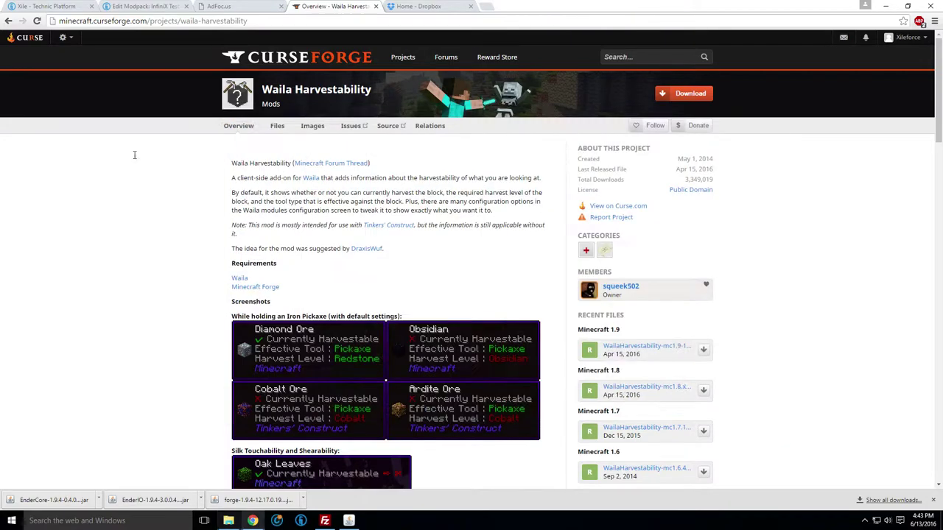
left_click(9, 22)
scroll(406, 230, "up", 3)
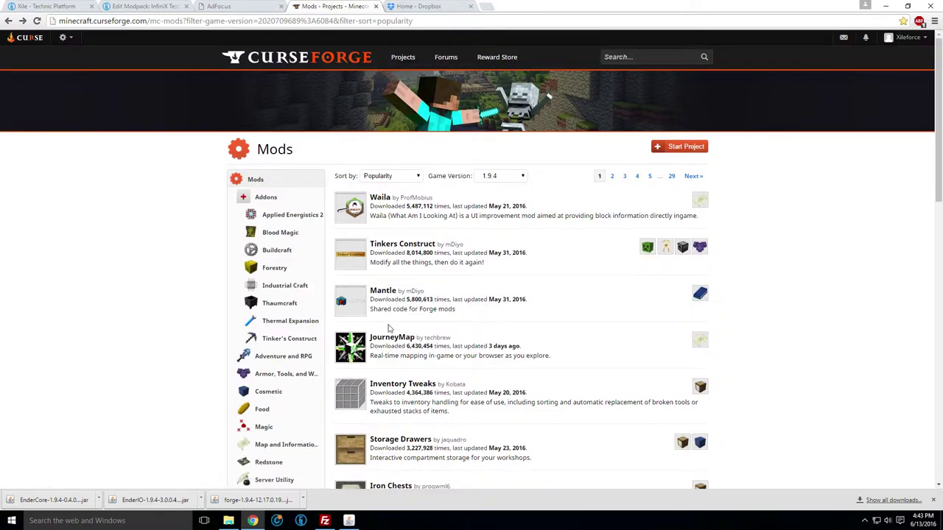
scroll(379, 269, "down", 4)
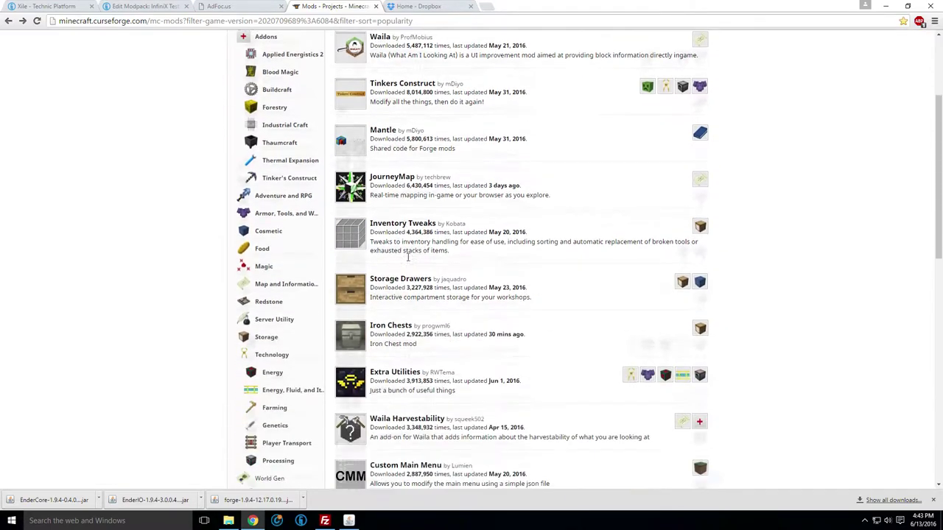
scroll(413, 225, "up", 2)
left_click(380, 103)
scroll(185, 191, "down", 6)
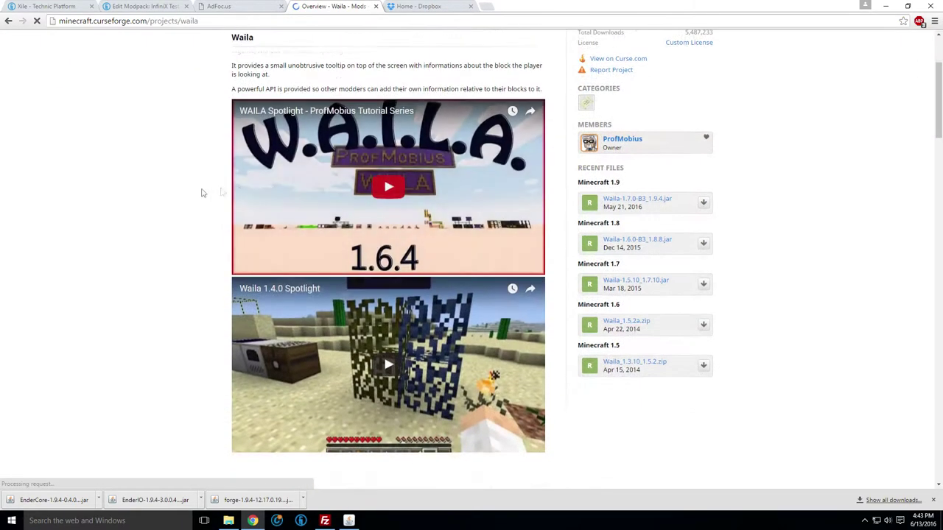
scroll(170, 190, "up", 6)
Download Waila-1.7.0-B3_1.9.4.jar from Waila's files and keep it despite the browser's file-type warning
left_click(274, 126)
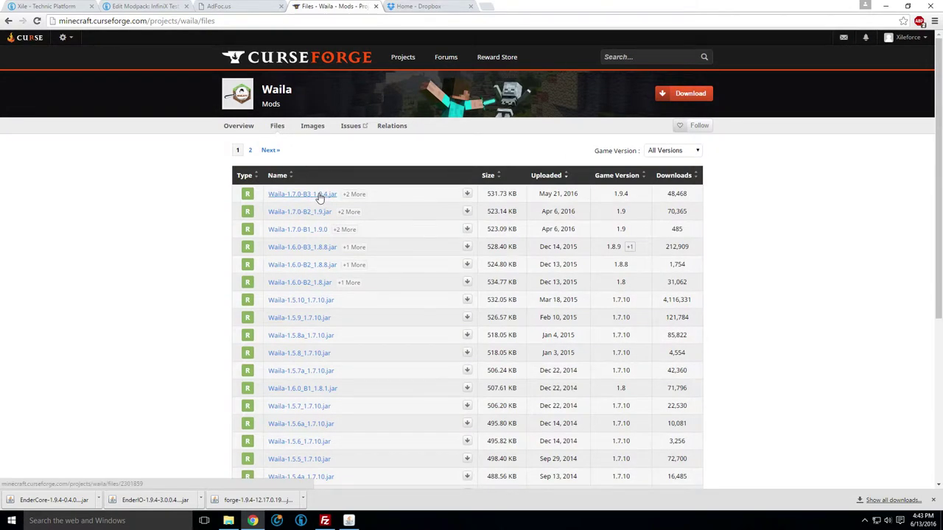
left_click(317, 195)
left_click(687, 154)
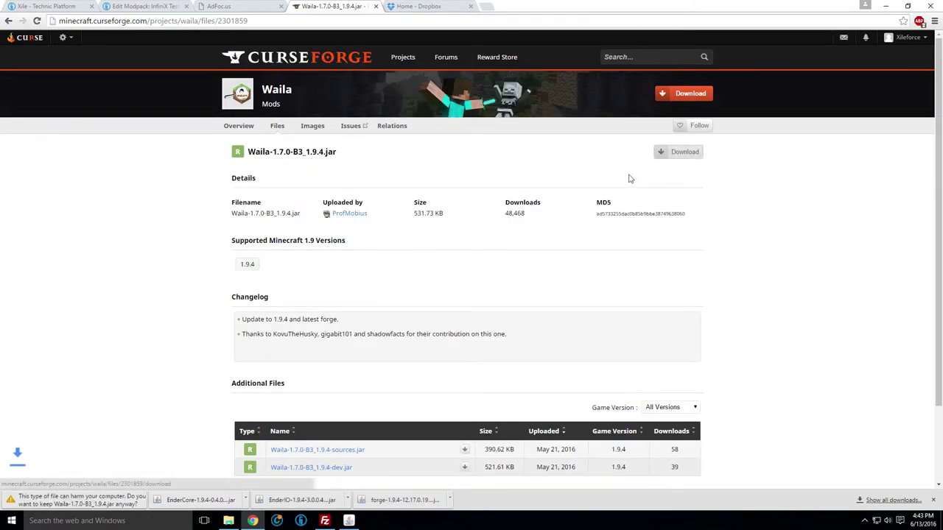
scroll(374, 269, "down", 2)
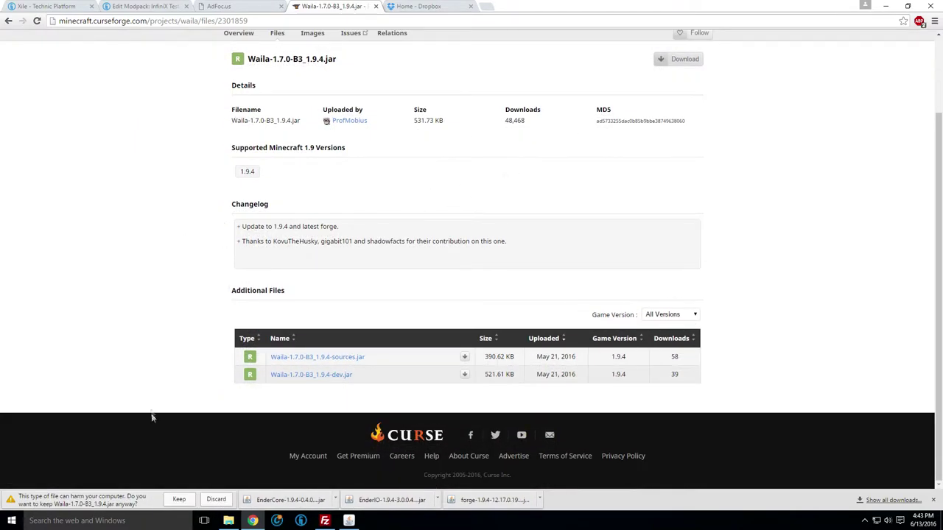
left_click(179, 500)
Place the downloaded Waila-1.7.0-B3_1.9.4.jar in the mods folders of both Client and Server
left_click(229, 521)
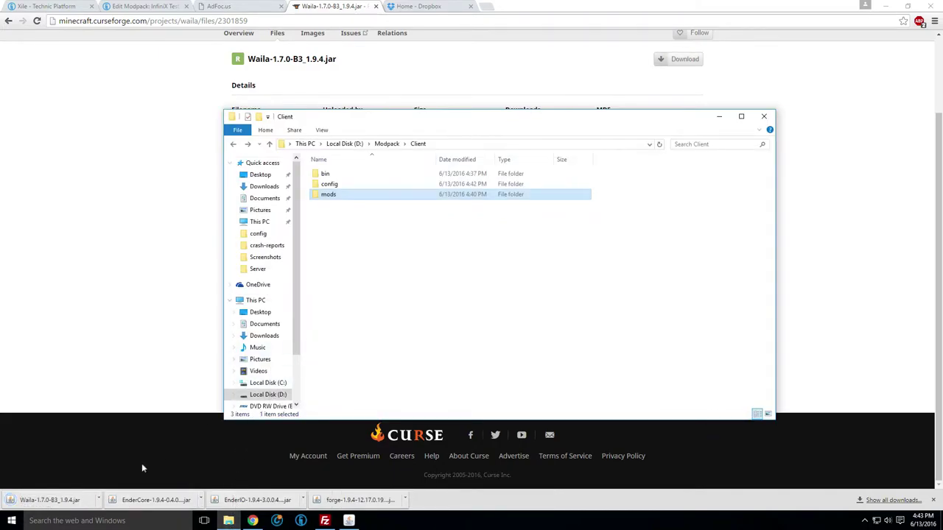
left_click(53, 501)
left_click_drag(53, 507, 432, 246)
left_click(418, 143)
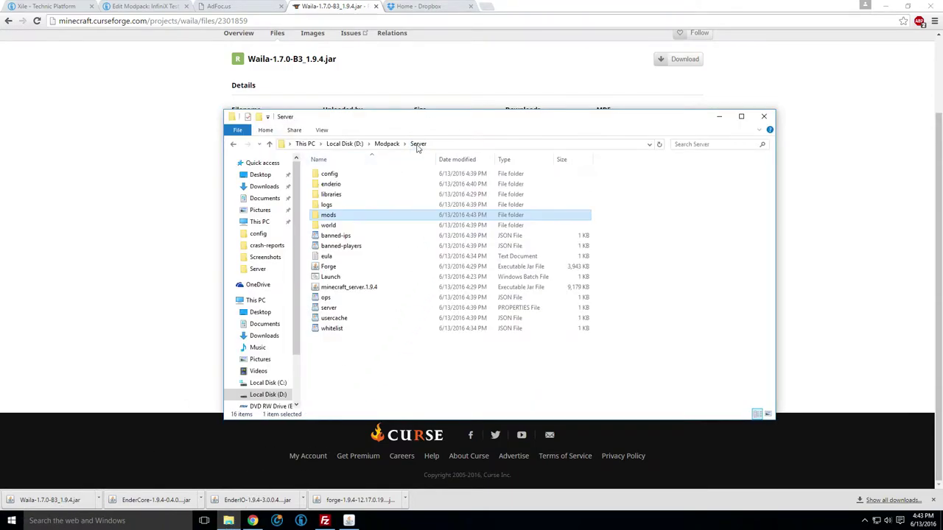
Look through the Client and Server folders, including Server's mods folder, and return to the Modpack folder
left_click(387, 144)
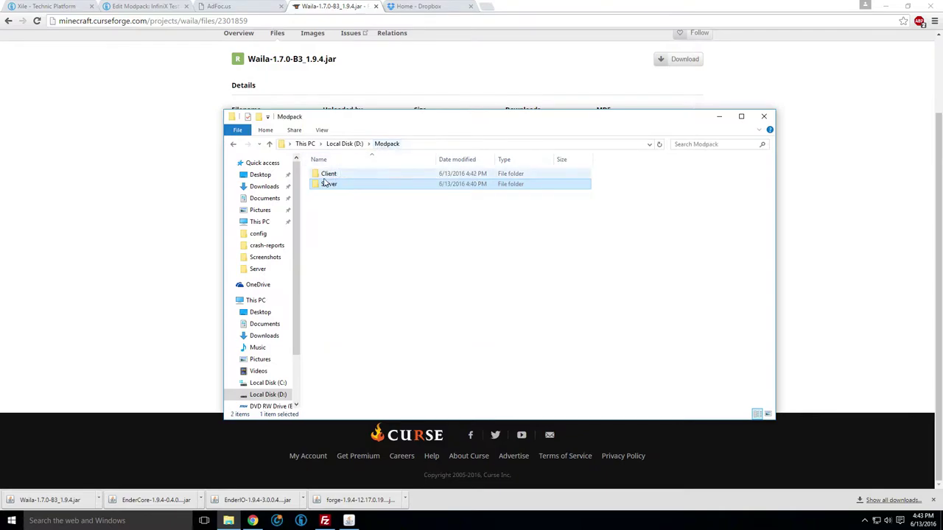
double_click(325, 174)
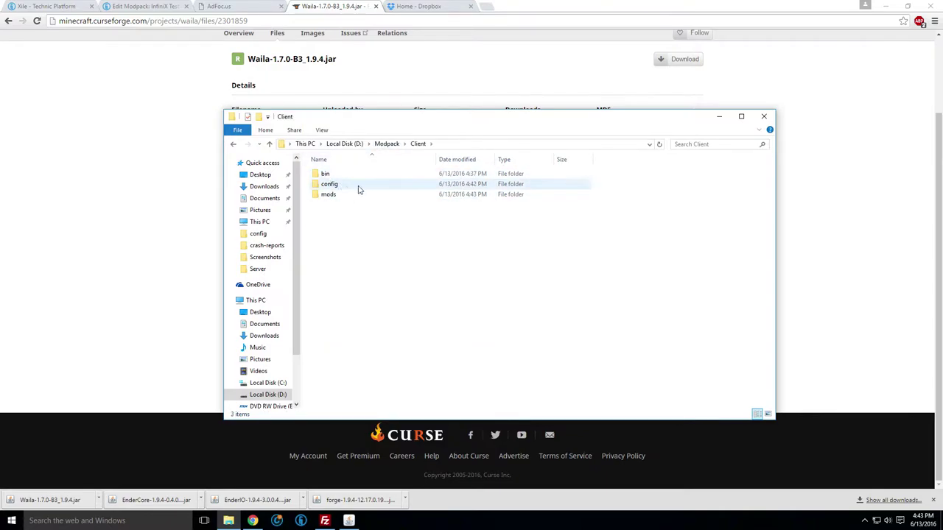
left_click(387, 144)
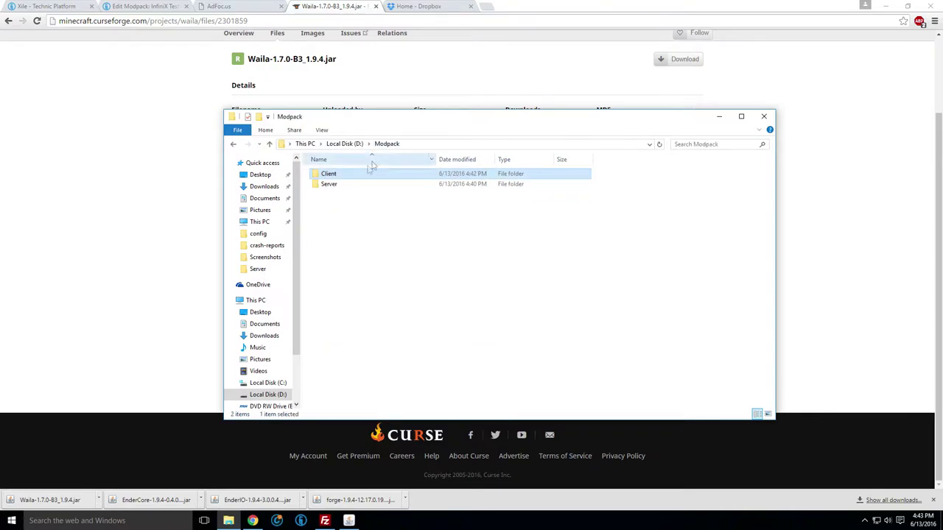
double_click(331, 184)
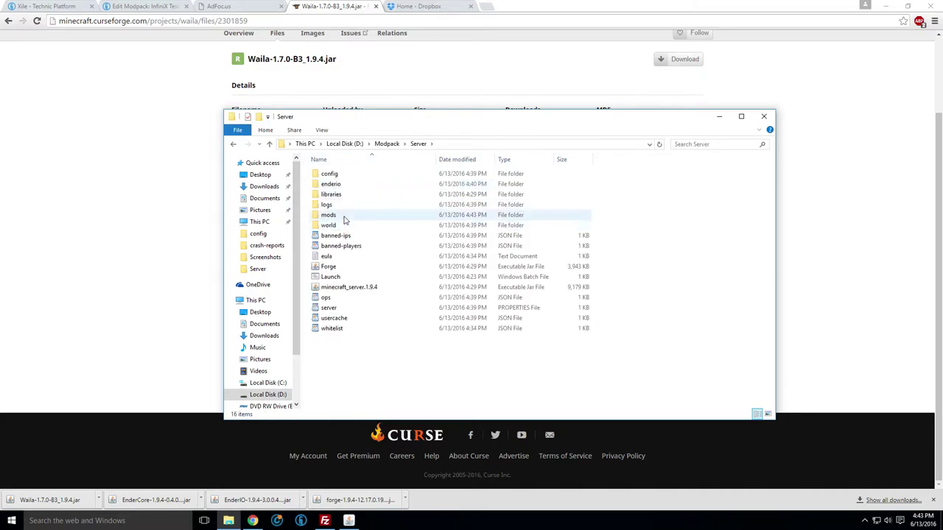
double_click(329, 215)
key("BackSpace")
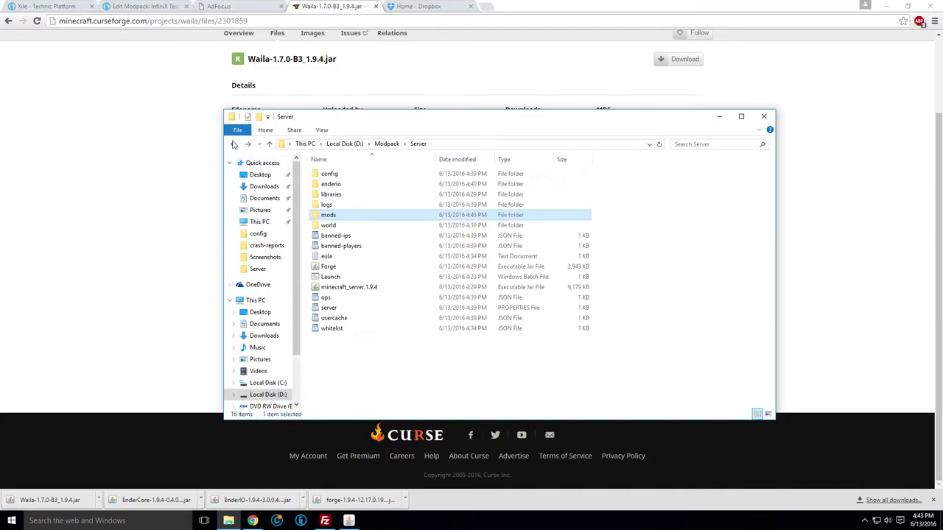
left_click(333, 215)
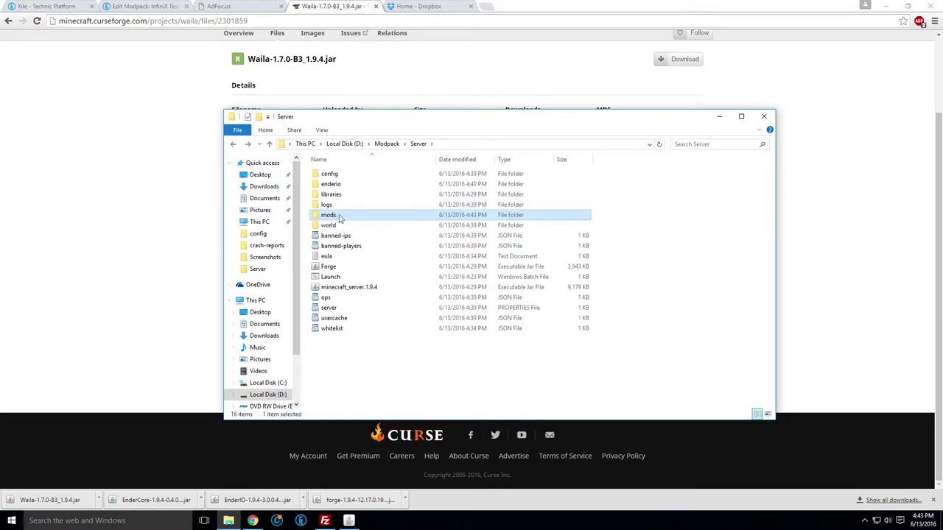
left_click(414, 219)
left_click(386, 143)
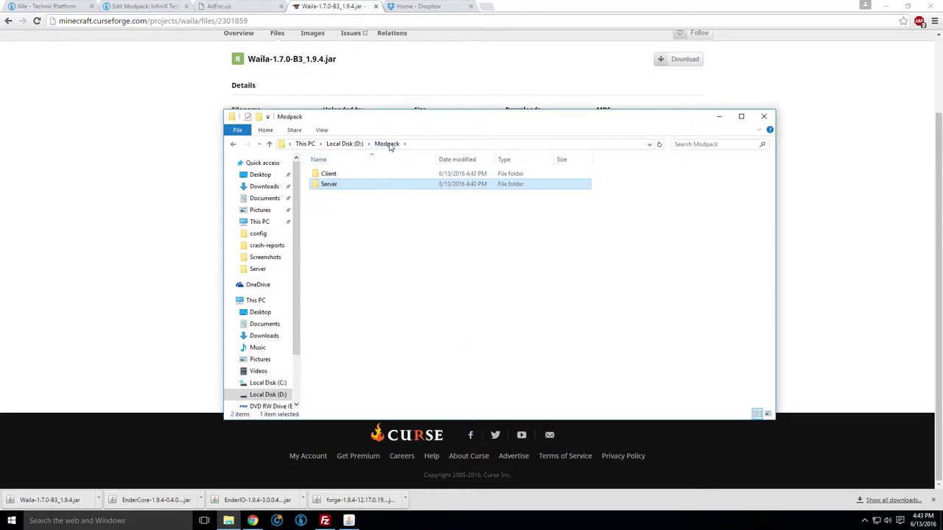
Compare the contents of the mods folders in Client and Server, returning to the Modpack folder
double_click(336, 175)
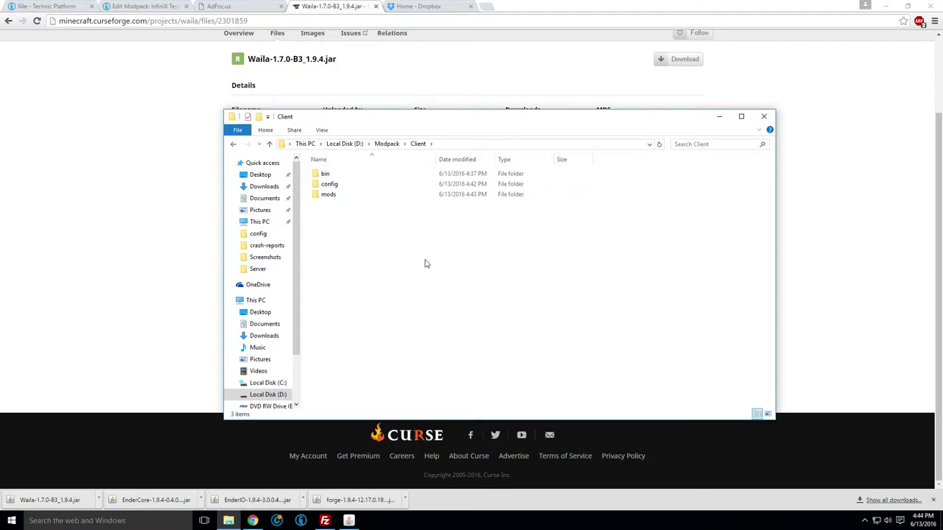
double_click(340, 195)
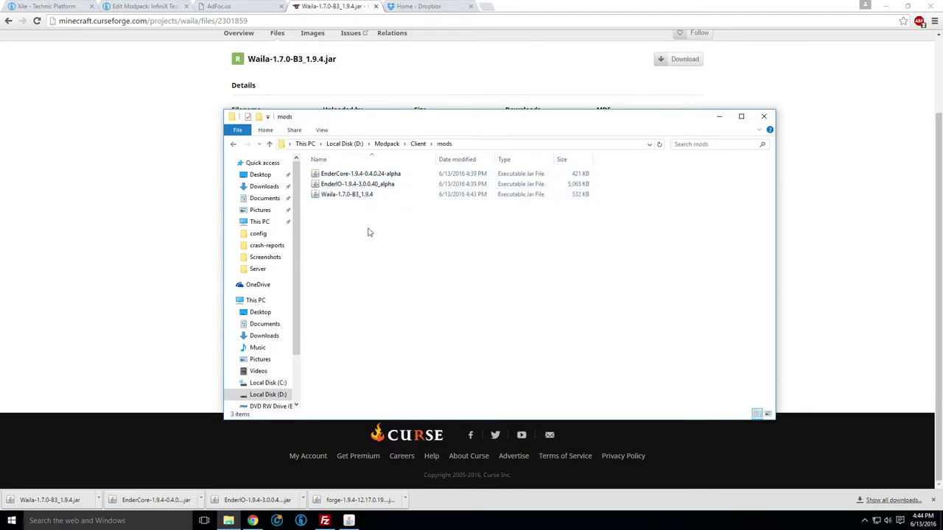
left_click(233, 145)
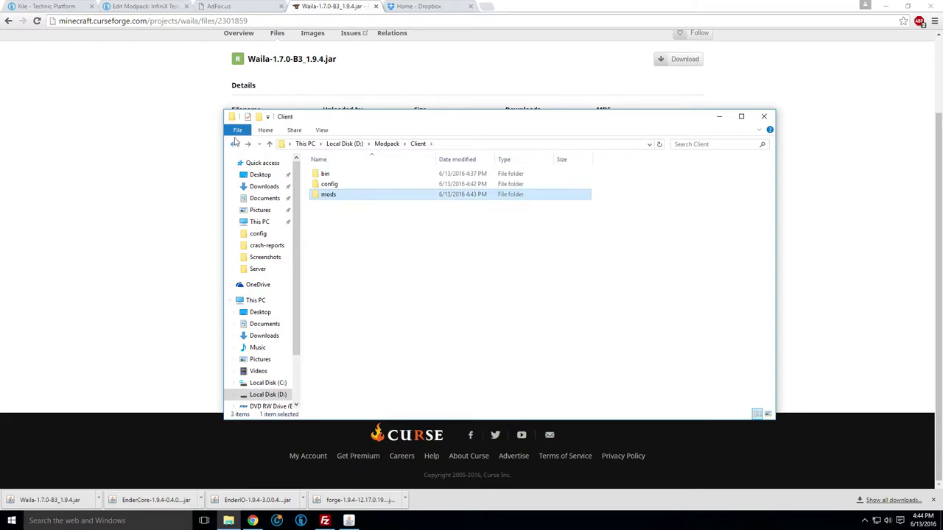
left_click(234, 145)
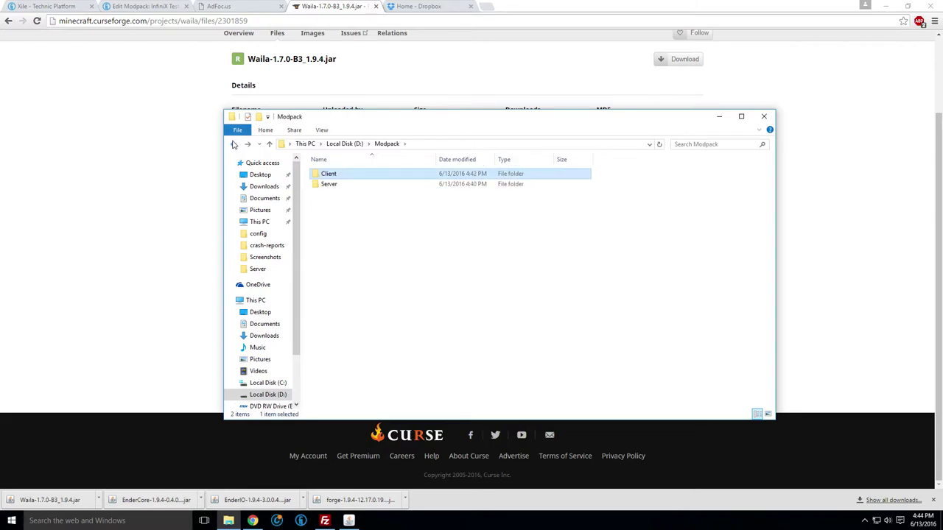
double_click(345, 184)
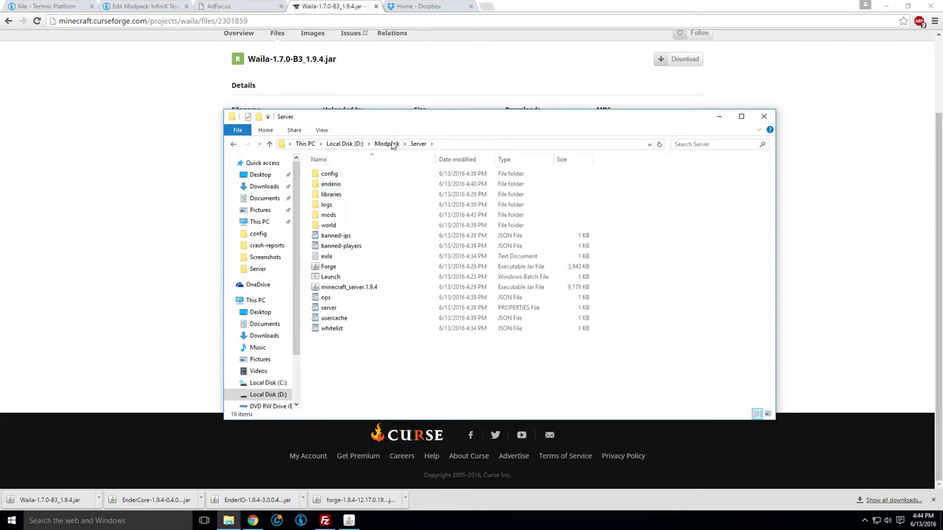
left_click(341, 216)
double_click(341, 216)
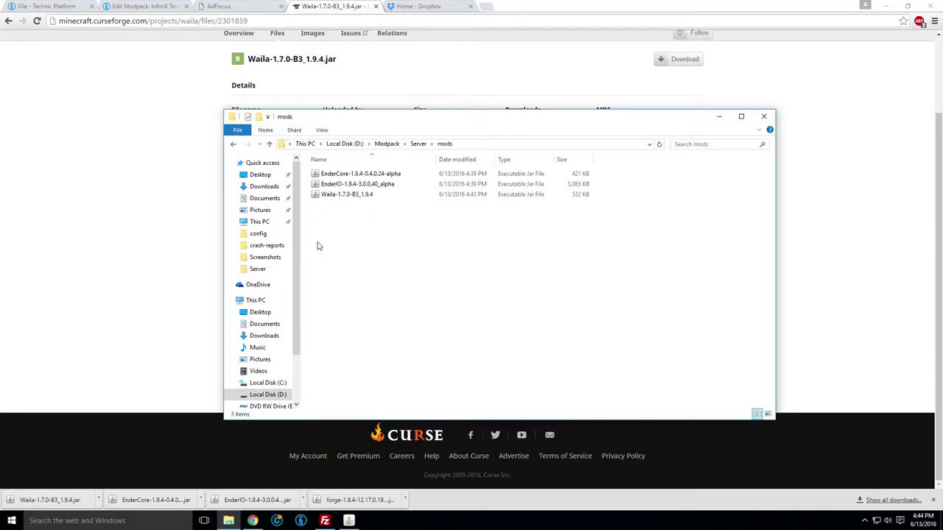
left_click(416, 144)
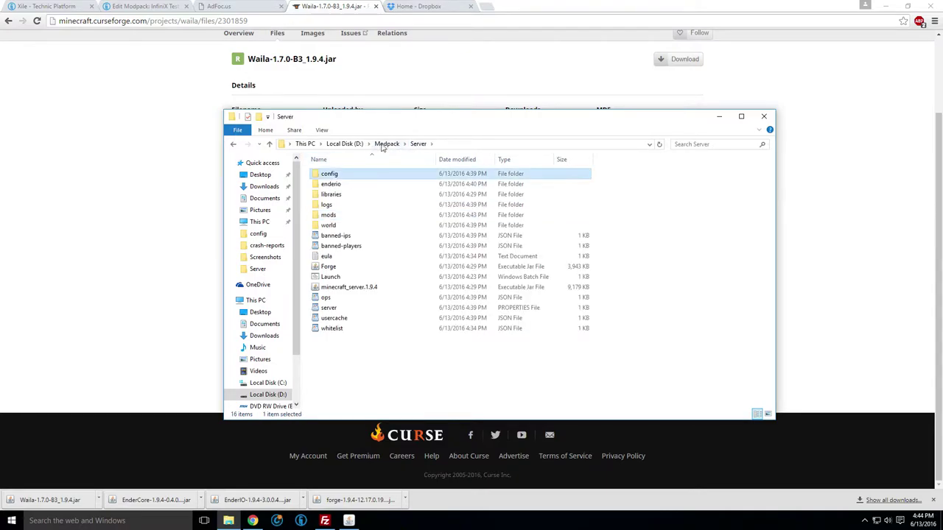
left_click(386, 144)
double_click(342, 175)
double_click(332, 194)
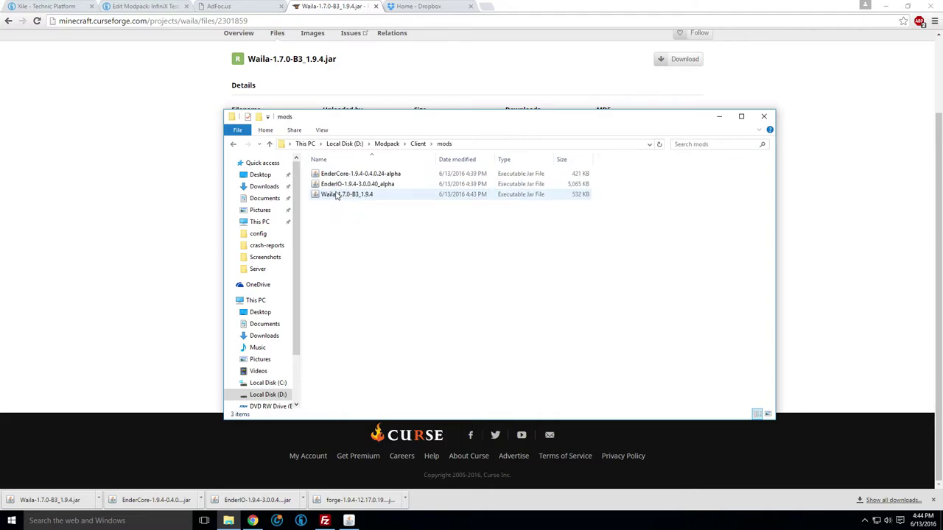
left_click(234, 145)
left_click(234, 146)
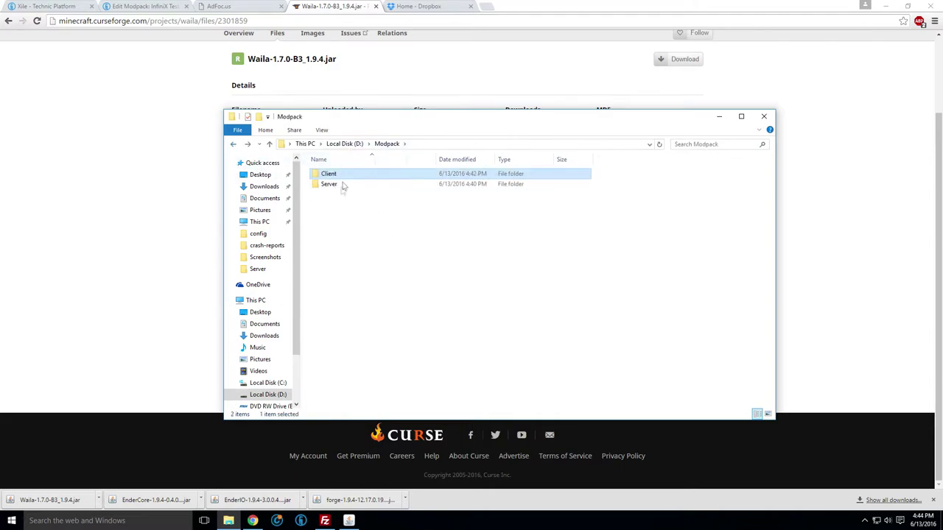
left_click(339, 206)
Archive the Client folder's bin, config and mods folders together in ZIP format as testpack.zip
double_click(346, 174)
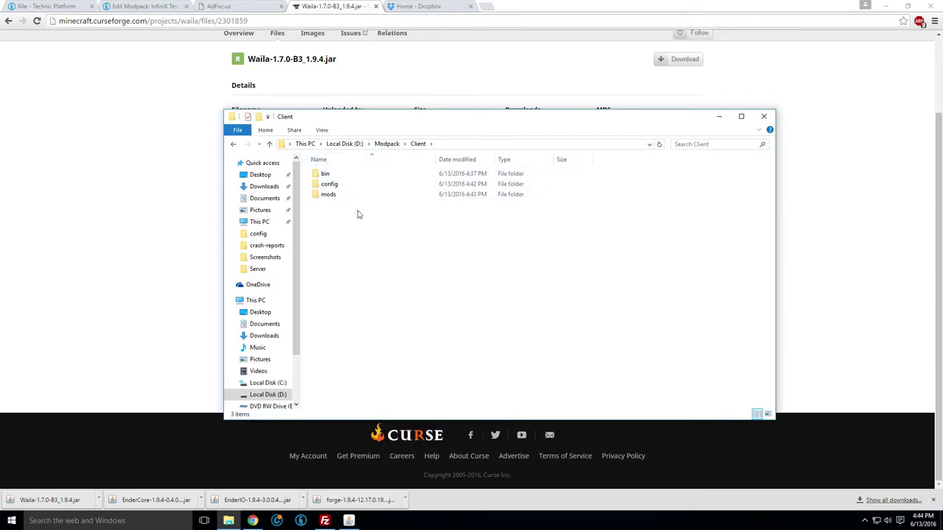
left_click_drag(348, 217, 350, 184)
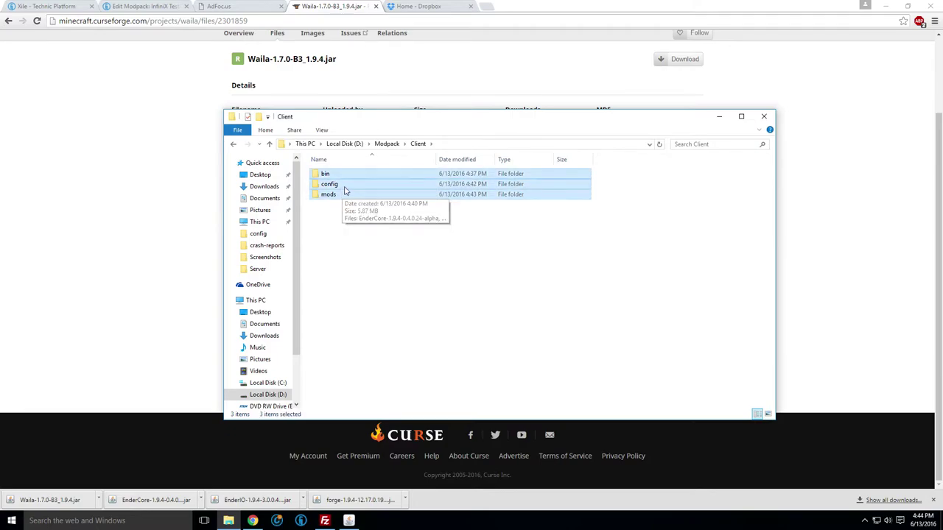
right_click(346, 191)
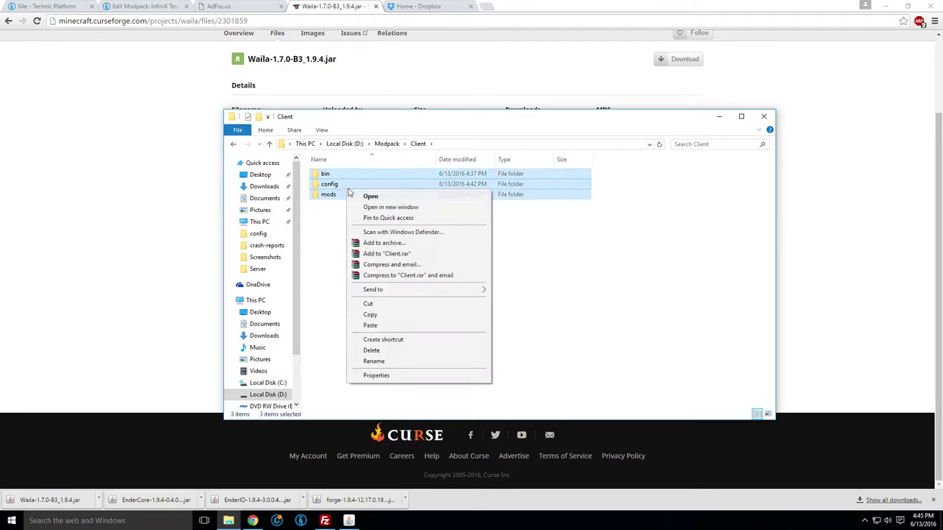
left_click(392, 247)
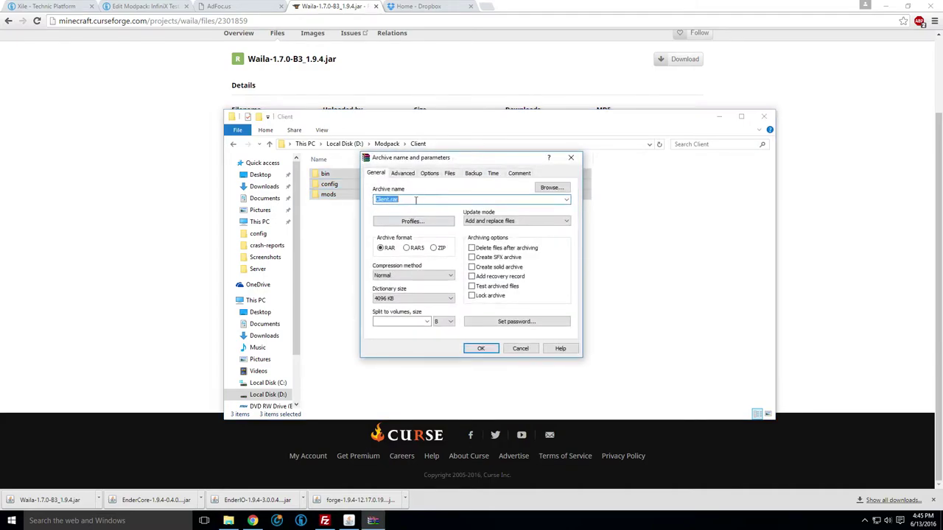
type("testpack")
left_click(436, 250)
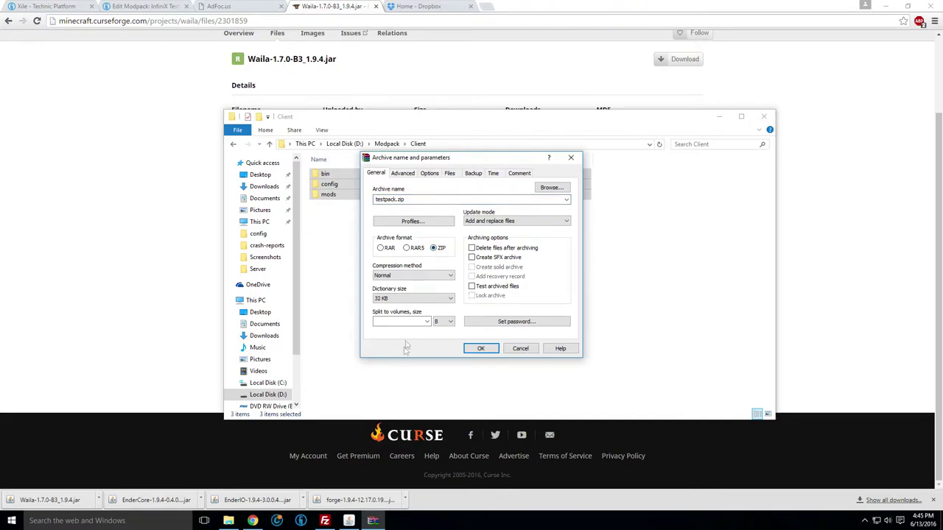
left_click(412, 276)
left_click(431, 319)
left_click(477, 348)
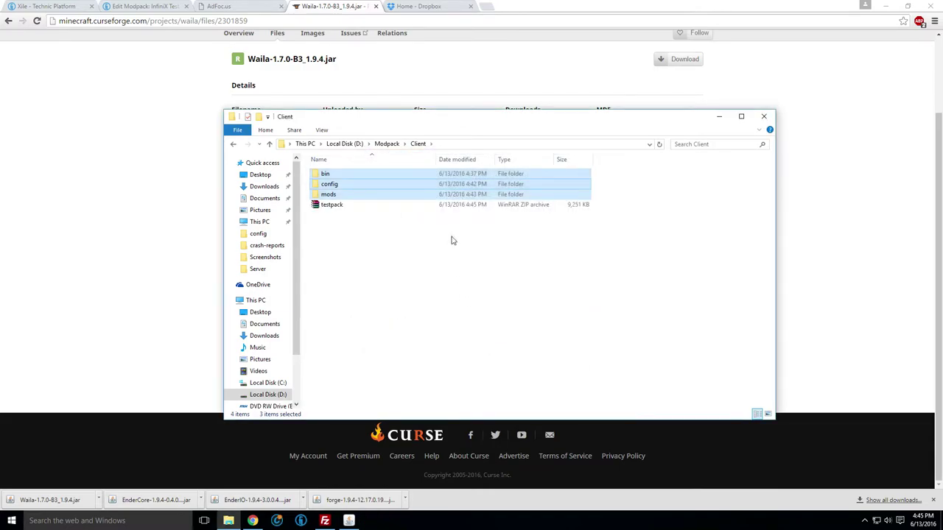
left_click(452, 240)
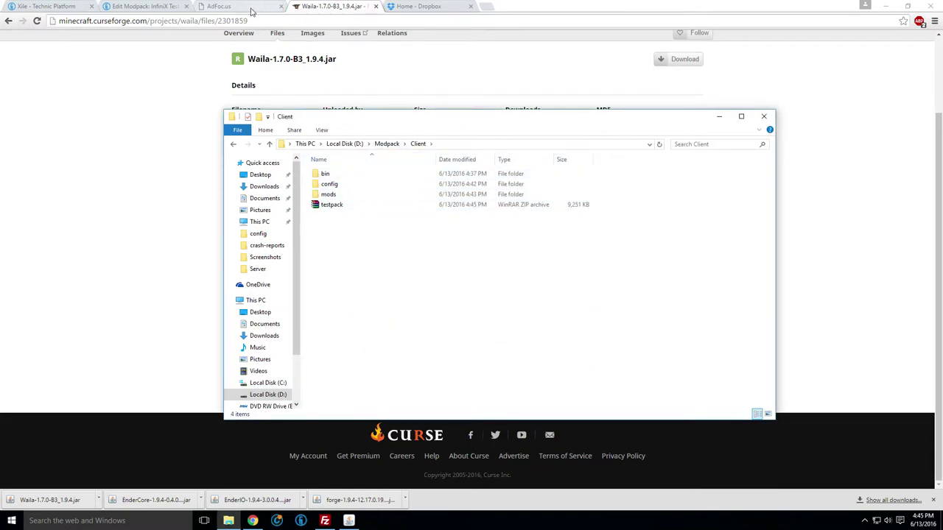
Upload testpack.zip from the Client folder to the Public folder in Dropbox
left_click(414, 6)
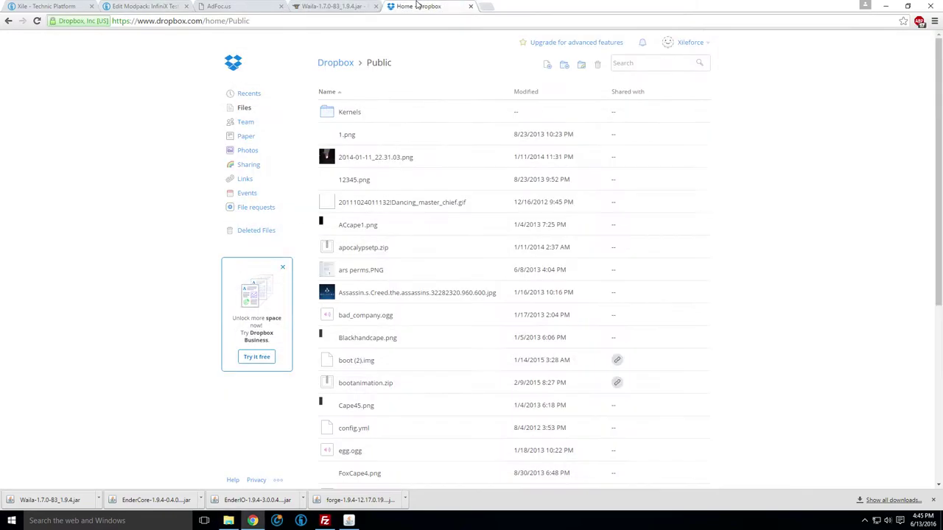
scroll(405, 254, "down", 5)
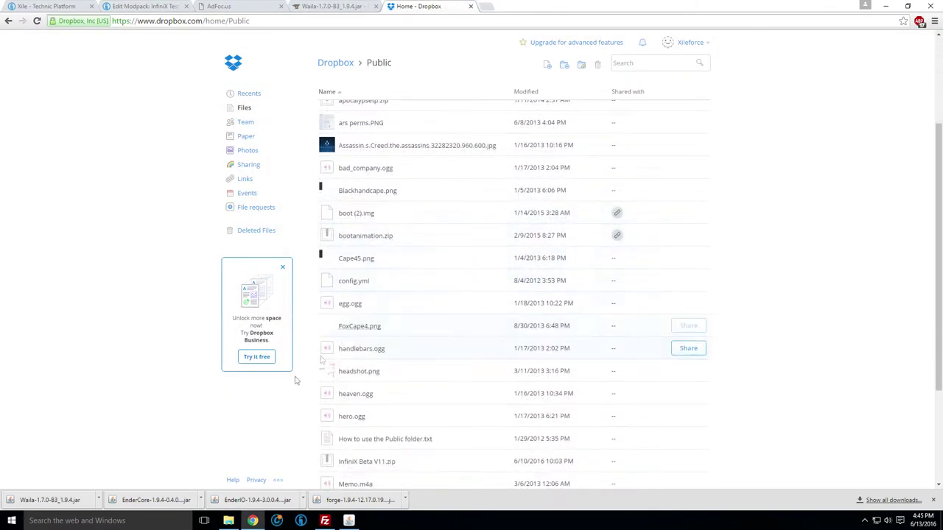
left_click(228, 521)
left_click_drag(331, 205, 584, 459)
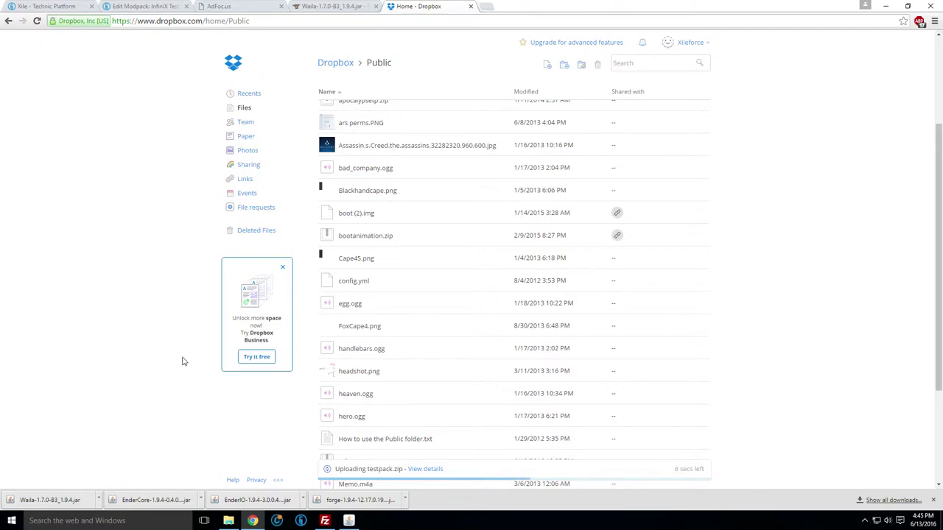
scroll(184, 361, "down", 1)
scroll(184, 361, "down", 1)
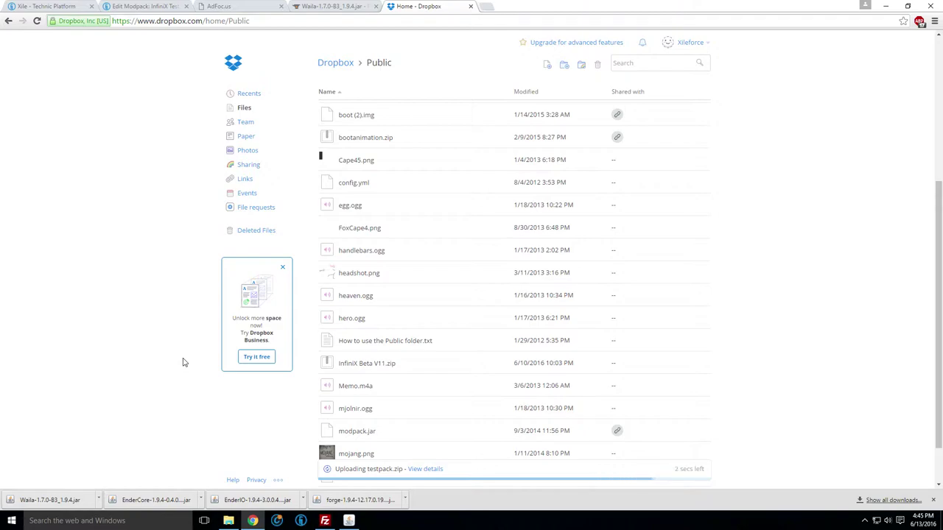
scroll(195, 370, "up", 1)
scroll(193, 370, "down", 1)
scroll(196, 362, "up", 3)
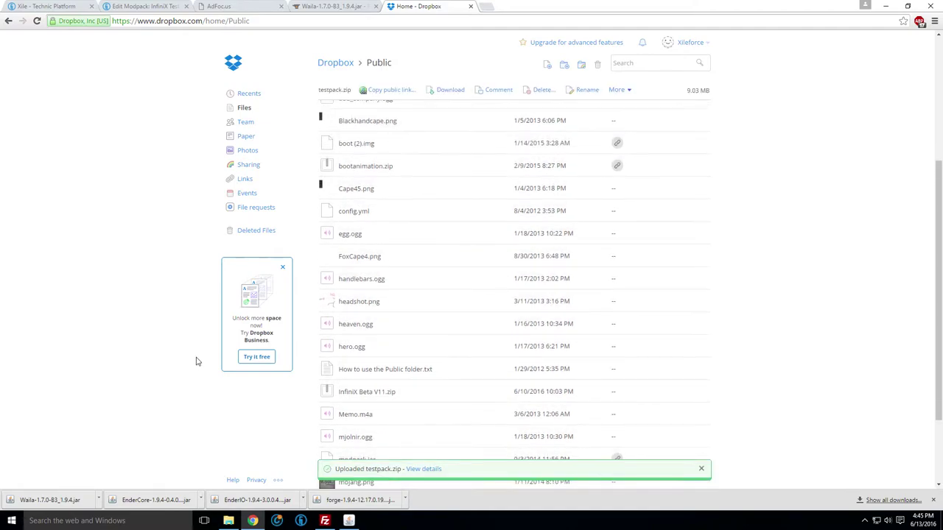
Create a shortened public link for testpack.zip in Dropbox and copy it to the clipboard
scroll(347, 388, "down", 4)
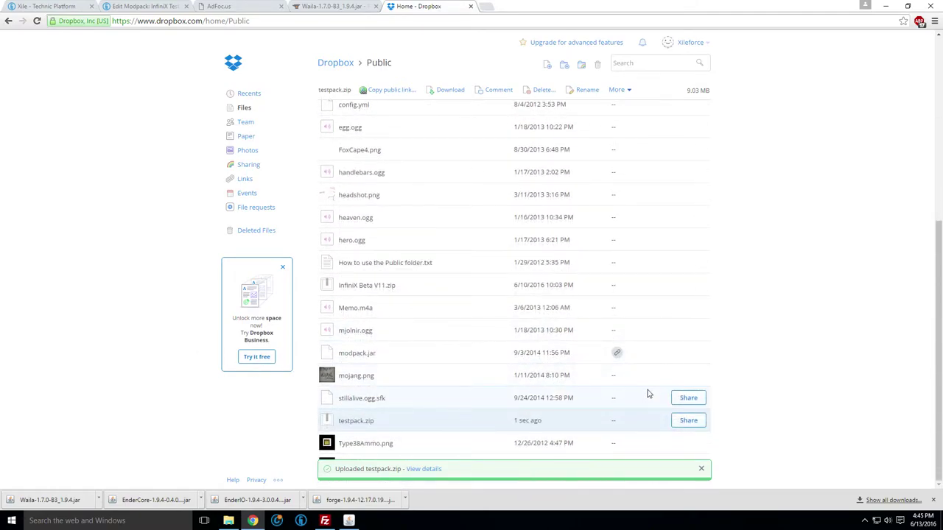
left_click(755, 409)
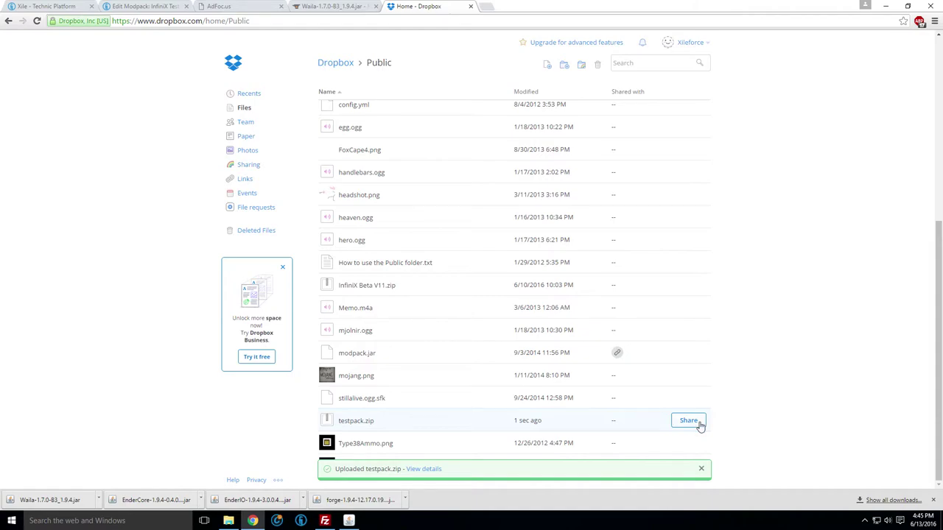
left_click(688, 421)
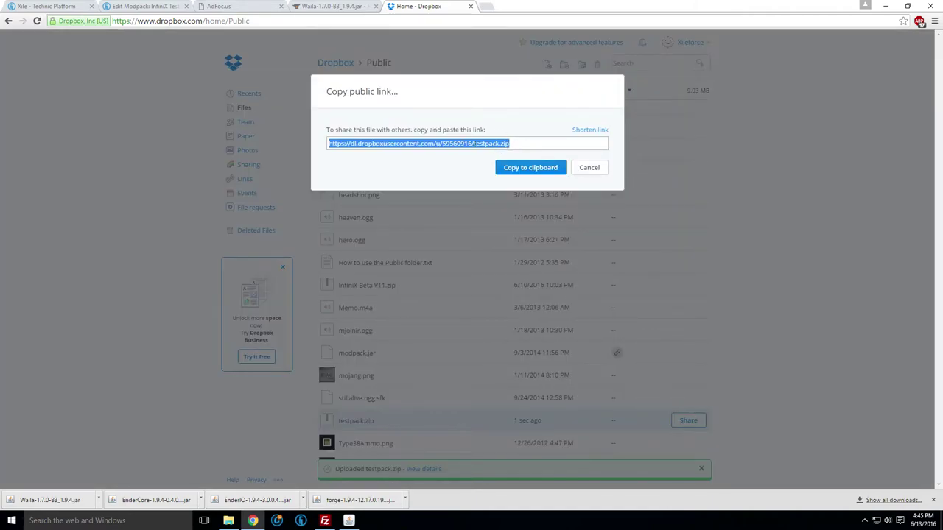
left_click(589, 132)
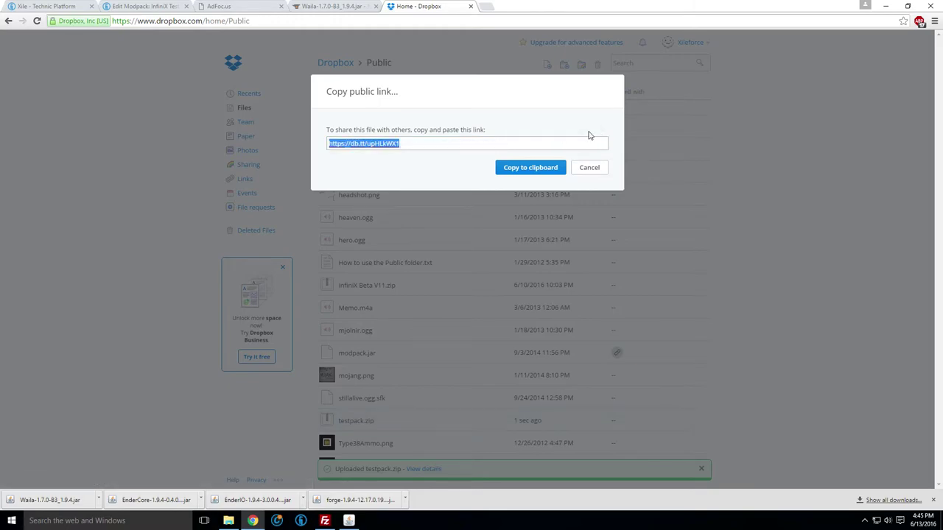
left_click(535, 168)
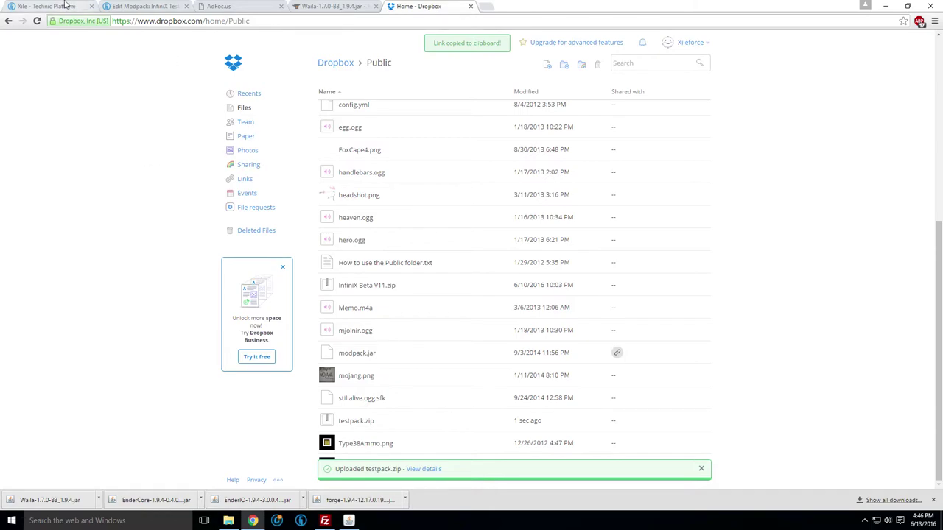
Switch to the Technic Platform profile page and open the form for creating a new modpack
left_click(29, 7)
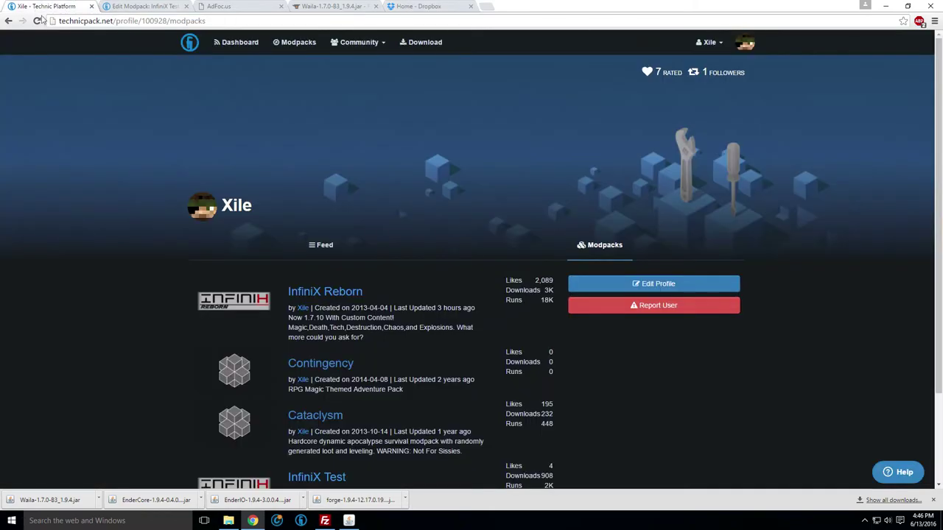
scroll(689, 66, "down", 3)
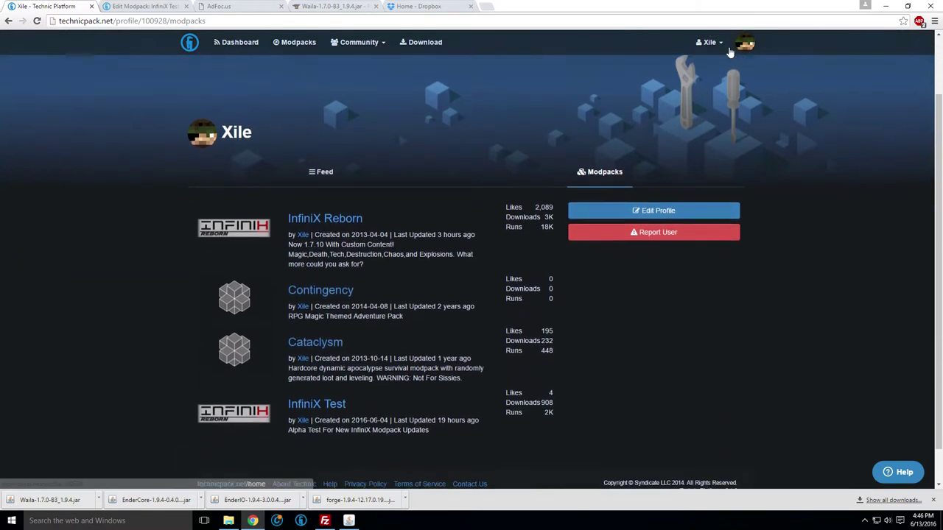
left_click(712, 44)
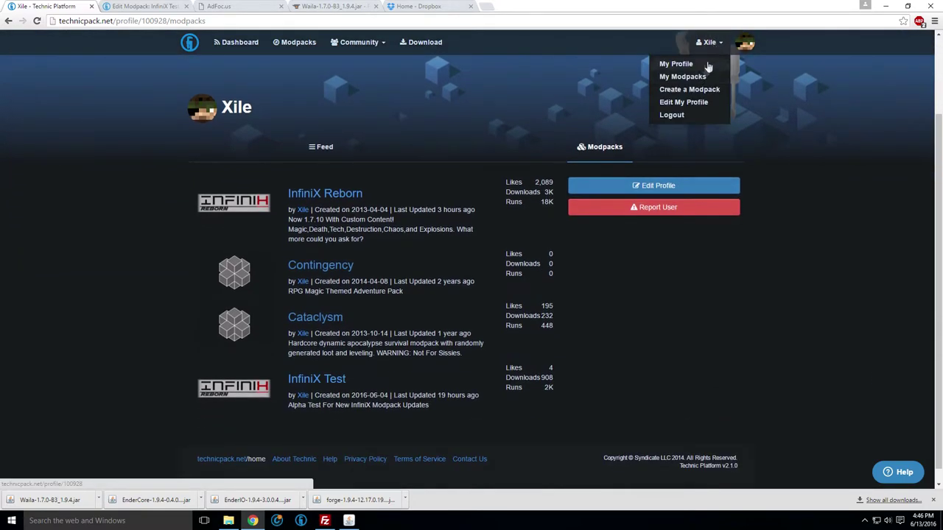
left_click(686, 89)
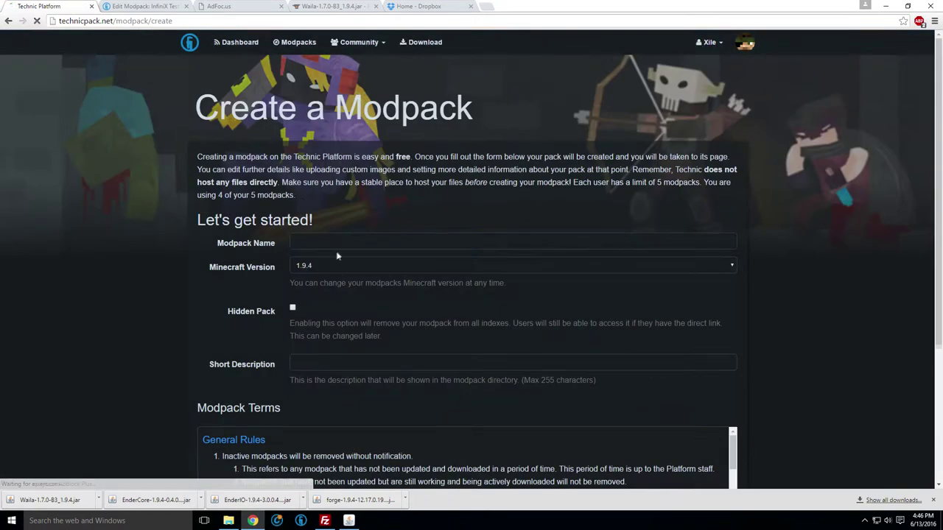
Create the modpack as "Xile's Test Pack" for Minecraft 1.9.4 with the short description "its my test pack", agreeing to the Modpack Terms
left_click(353, 244)
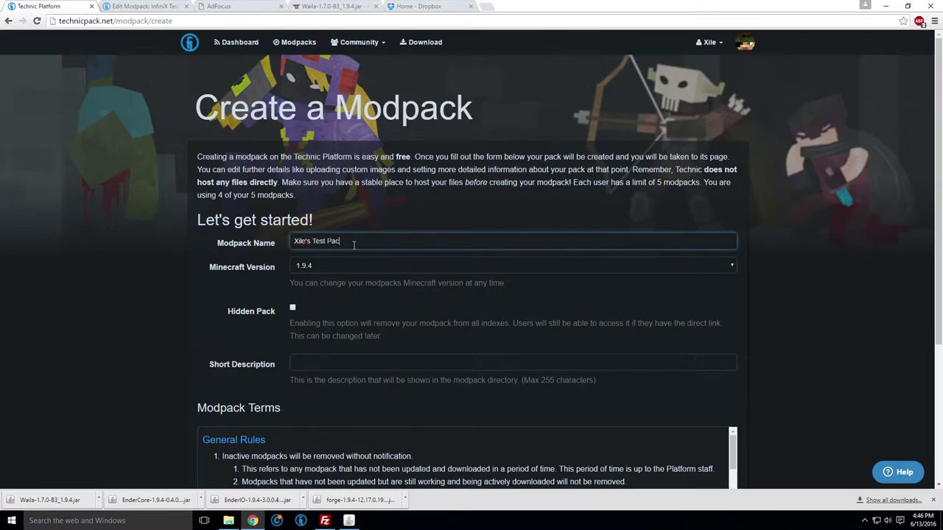
left_click(339, 264)
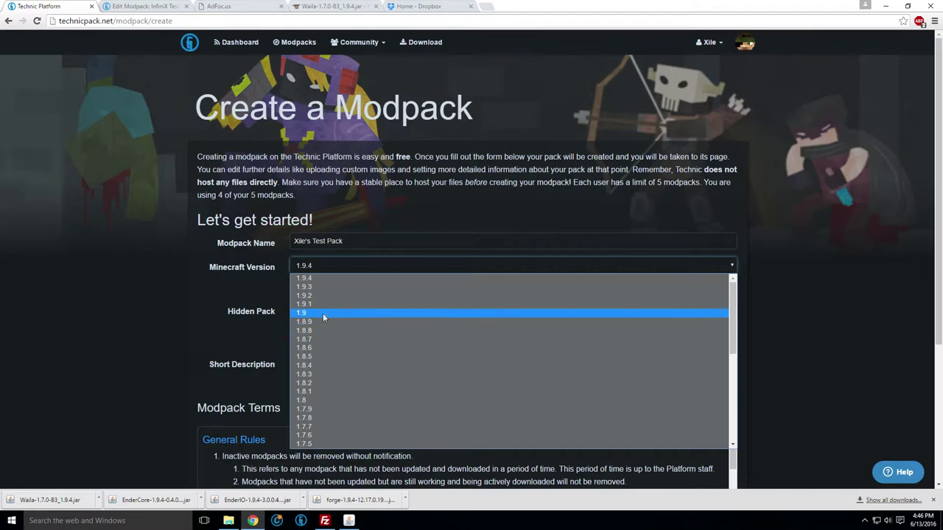
left_click(320, 278)
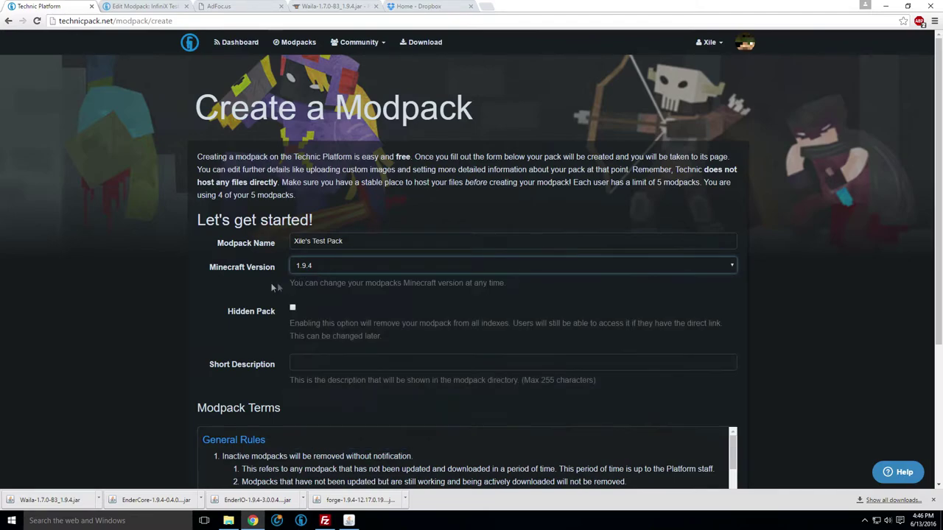
scroll(280, 257, "down", 3)
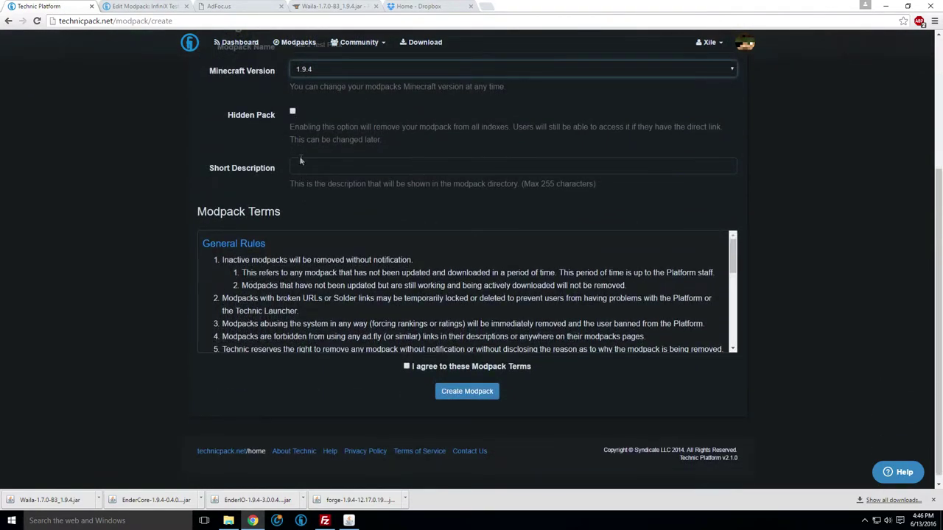
left_click(304, 167)
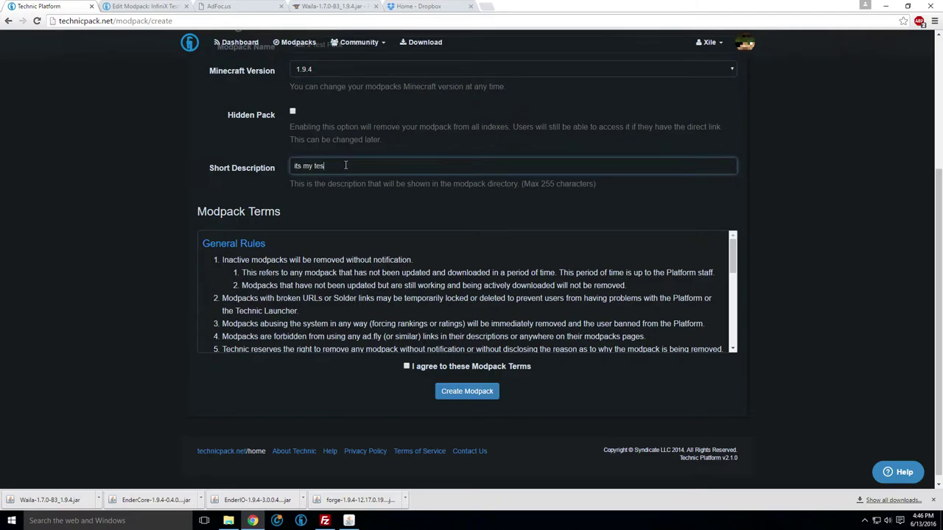
left_click(406, 366)
left_click(464, 392)
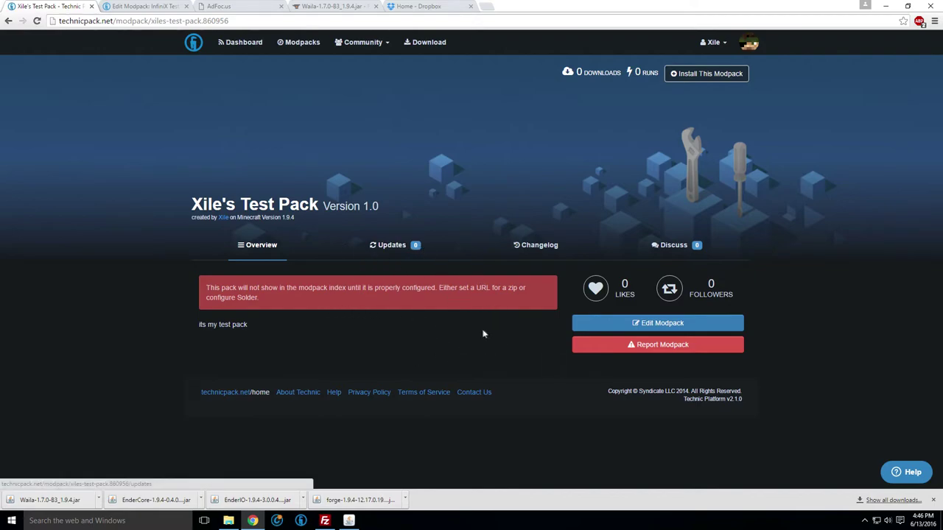
Open the new modpack's settings for editing and paste the copied Dropbox link as the Modpack Location
left_click(627, 327)
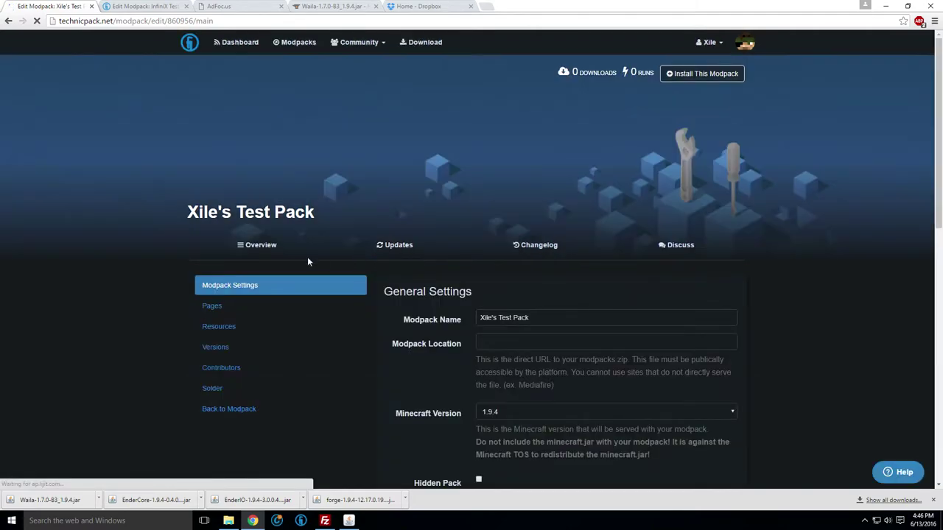
scroll(421, 226, "down", 3)
scroll(421, 230, "up", 1)
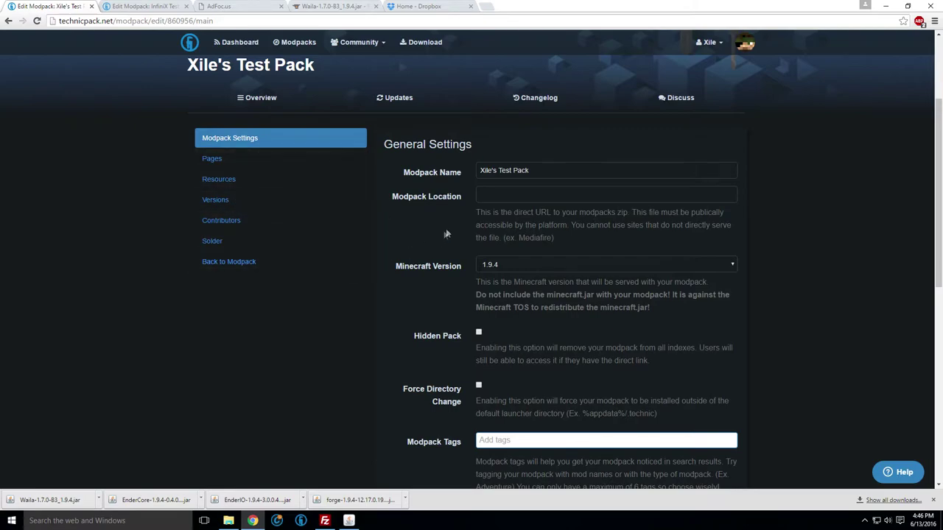
left_click(505, 193)
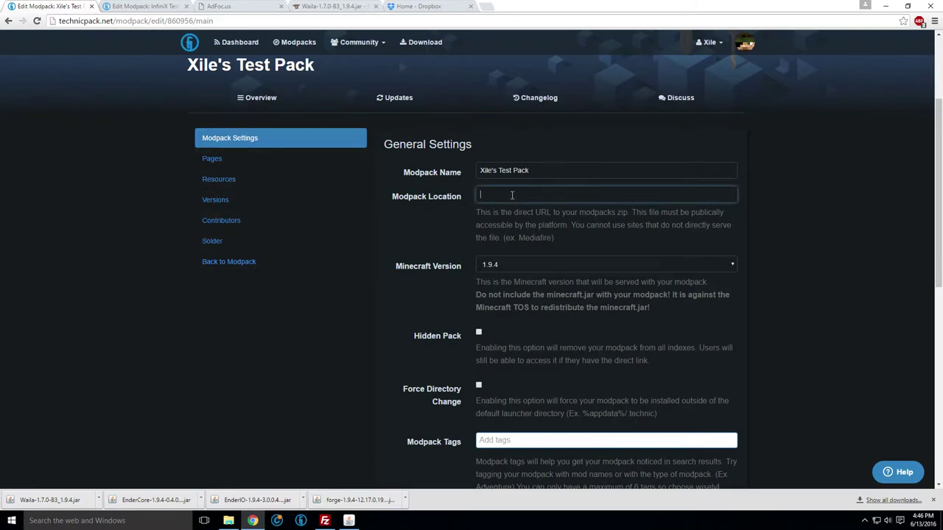
key("ctrl+v")
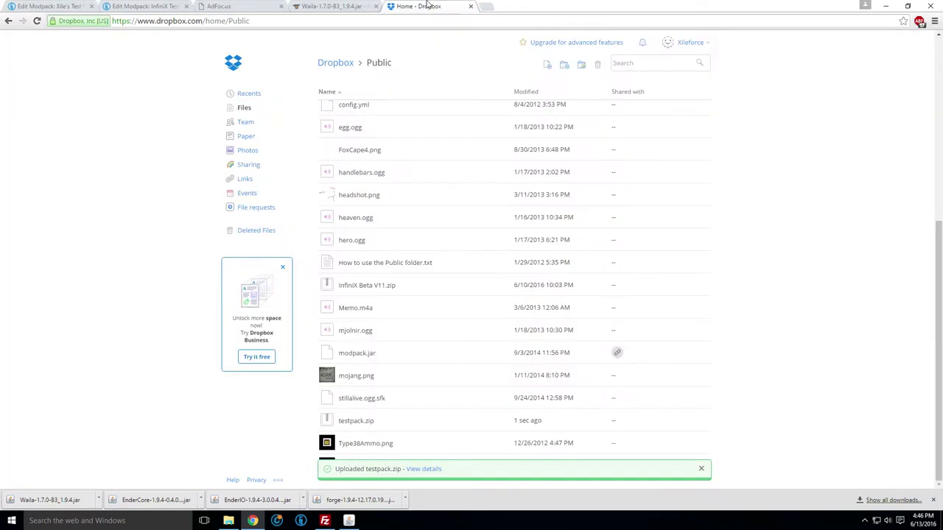
Look over the Public folder's files in Dropbox, and return to the test pack's settings
left_click(425, 7)
scroll(758, 358, "up", 10)
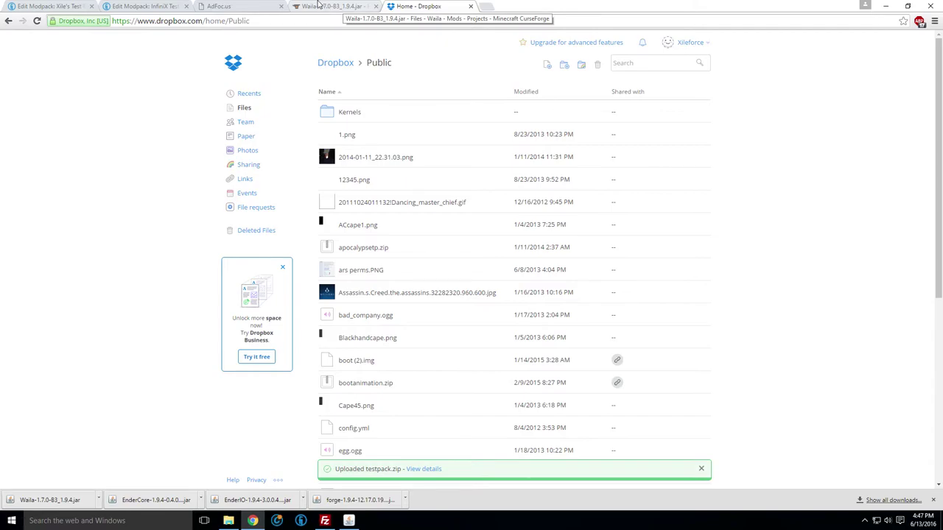
left_click(322, 5)
left_click(416, 6)
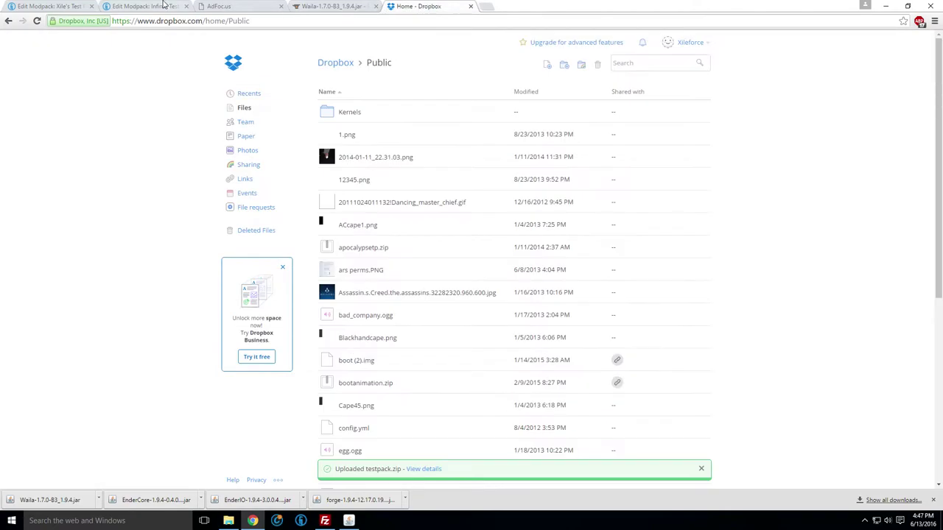
left_click(48, 6)
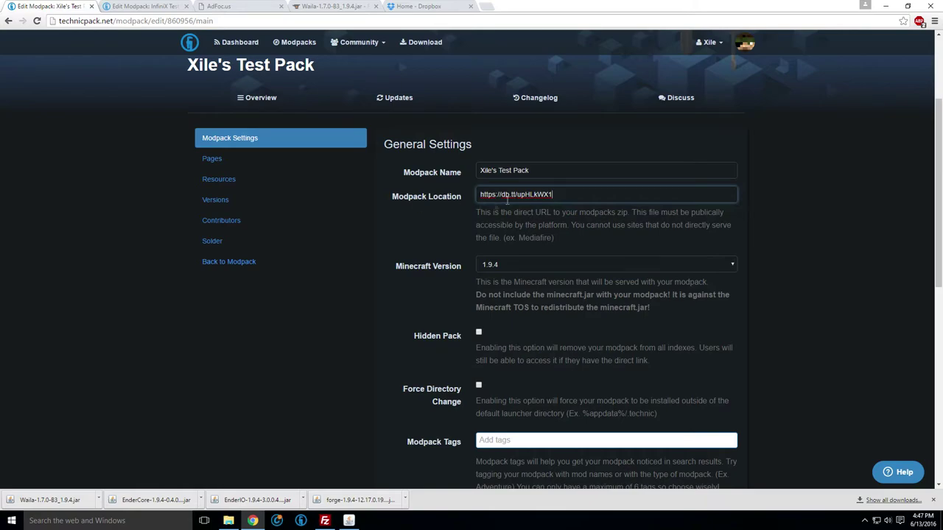
Add the modpack tags pvp and enderio
scroll(429, 231, "down", 3)
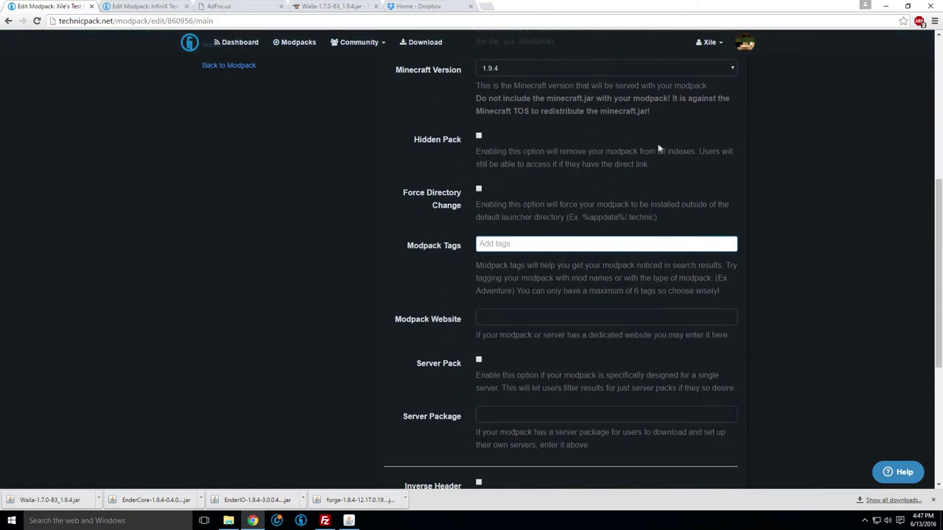
scroll(589, 170, "down", 1)
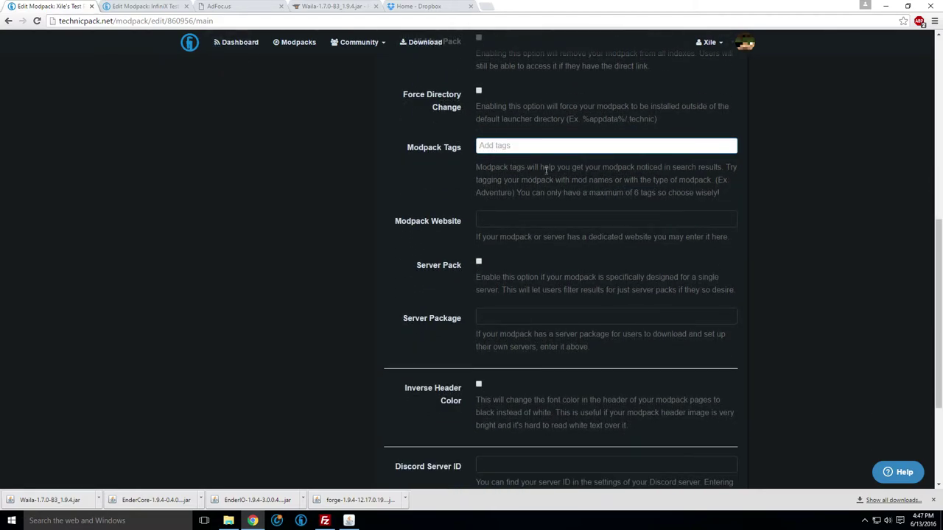
type("pvp")
key("Return")
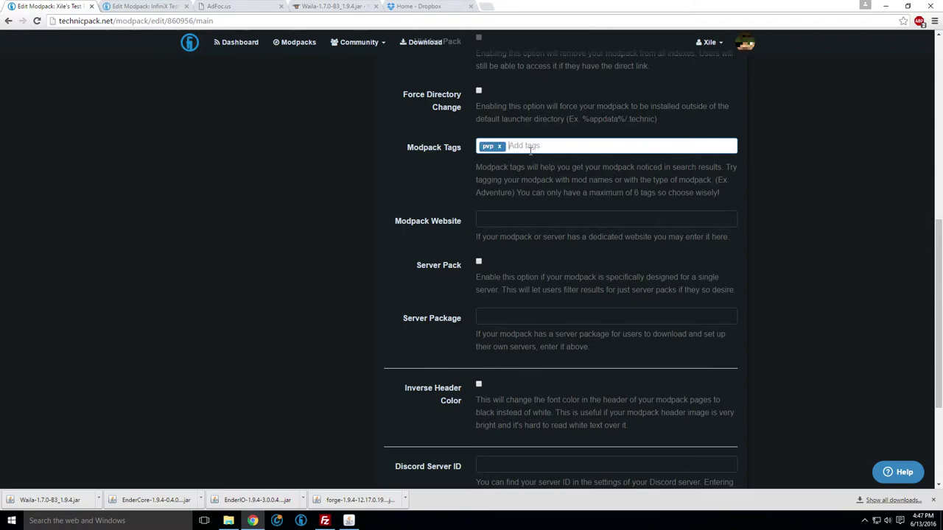
type("enderio")
key("Return")
Leave the Modpack Website empty and enable the Server Pack option
left_click(497, 218)
scroll(508, 218, "down", 1)
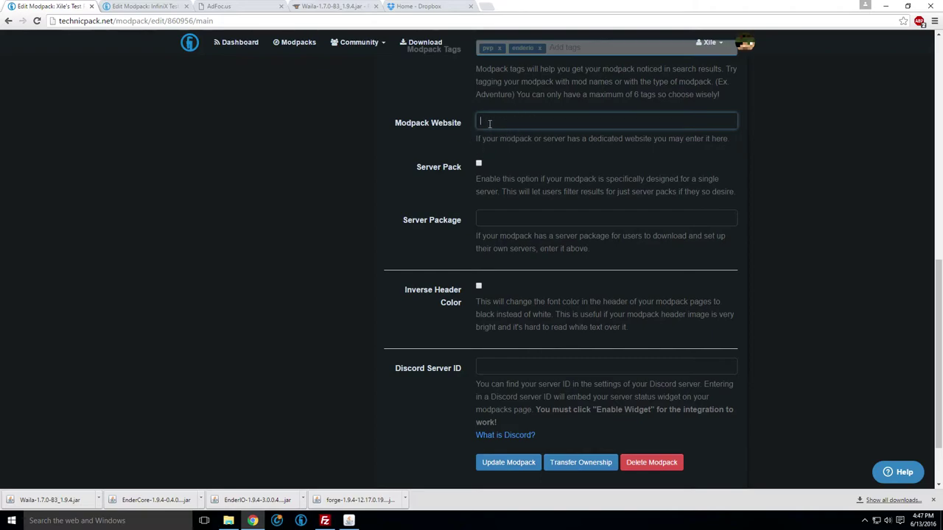
scroll(424, 169, "down", 1)
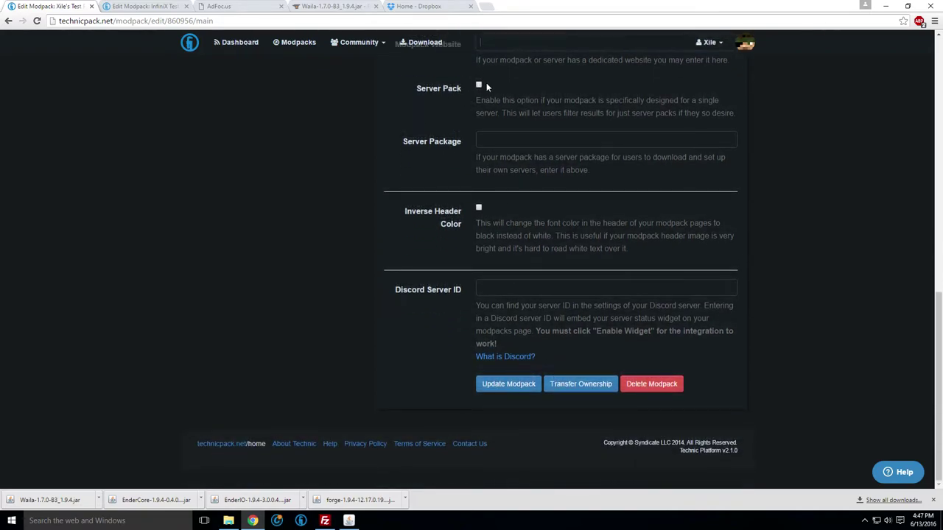
scroll(486, 86, "up", 3)
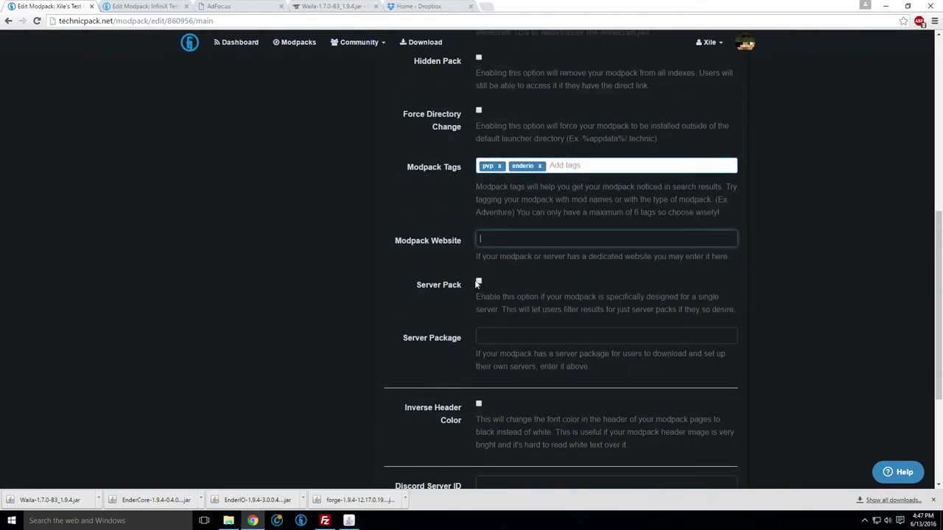
left_click(478, 283)
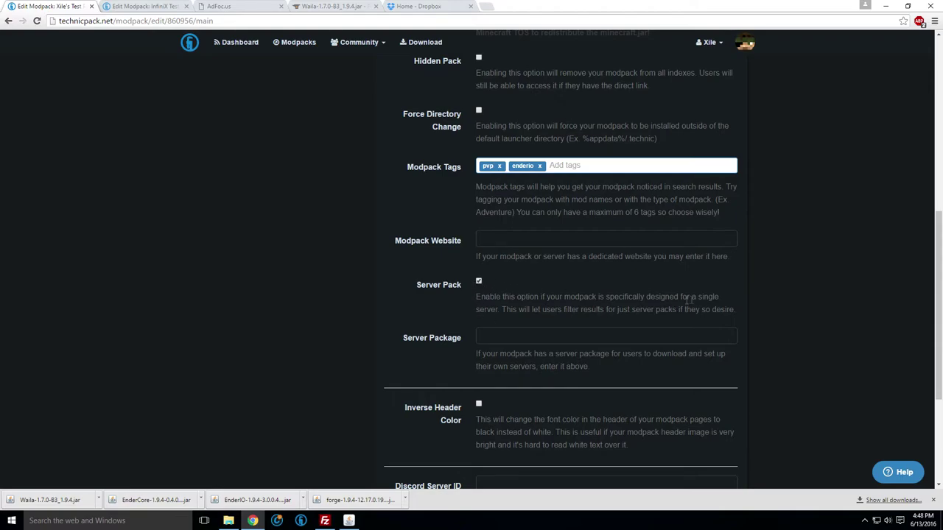
Examine the Server Package, Inverse Header Color and Discord Server ID settings without filling them in
scroll(596, 218, "down", 2)
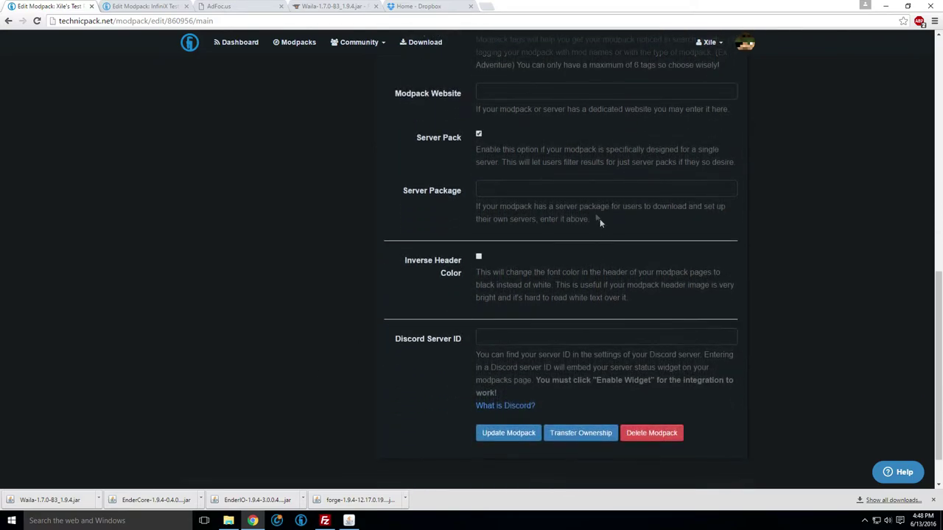
left_click(499, 190)
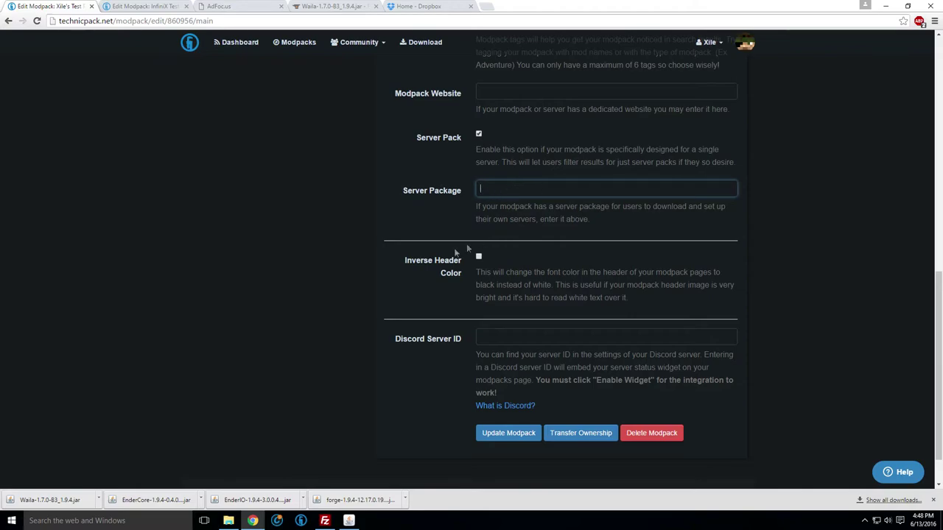
scroll(482, 223, "down", 1)
scroll(385, 196, "up", 8)
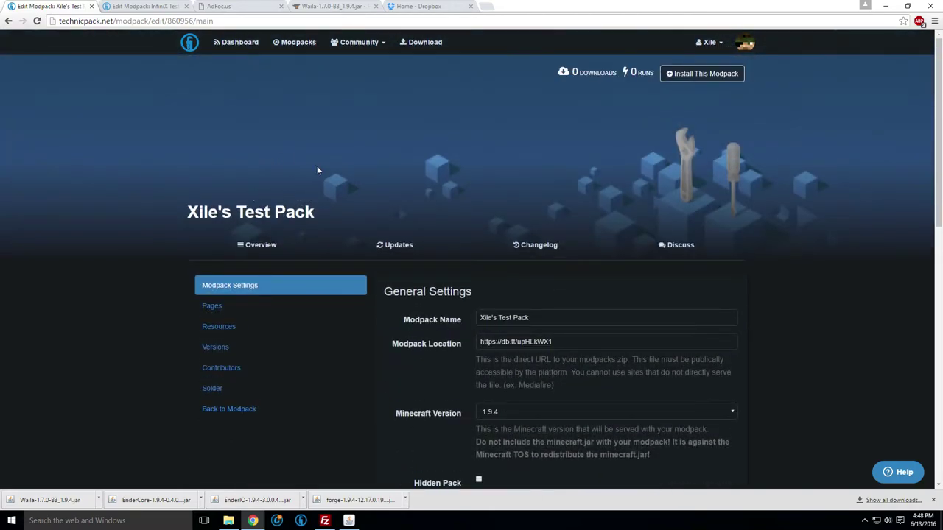
scroll(375, 227, "down", 8)
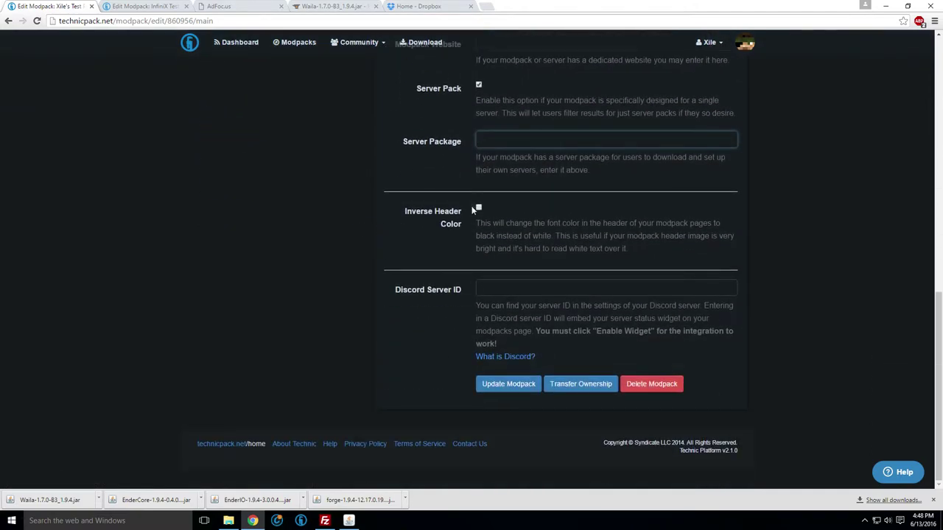
left_click(483, 290)
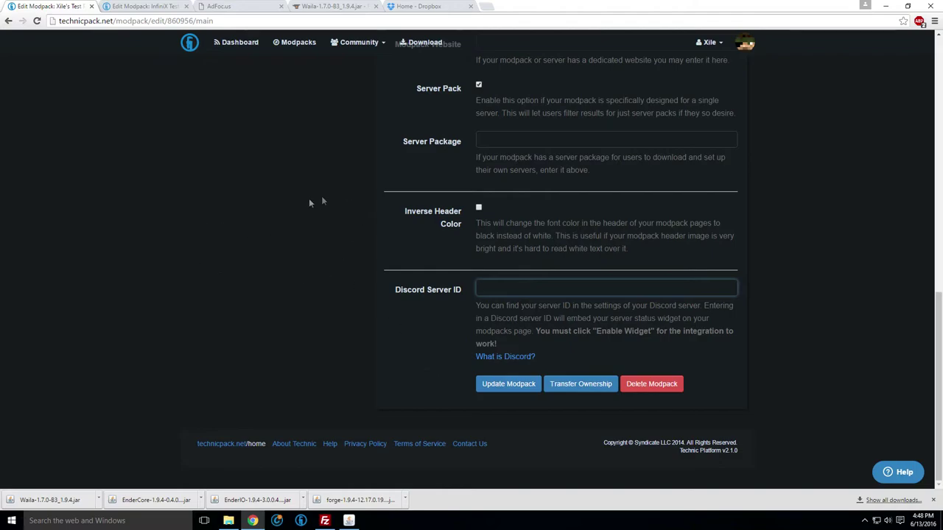
Try to update the modpack with the entered settings, and check the General Settings section
scroll(442, 273, "up", 10)
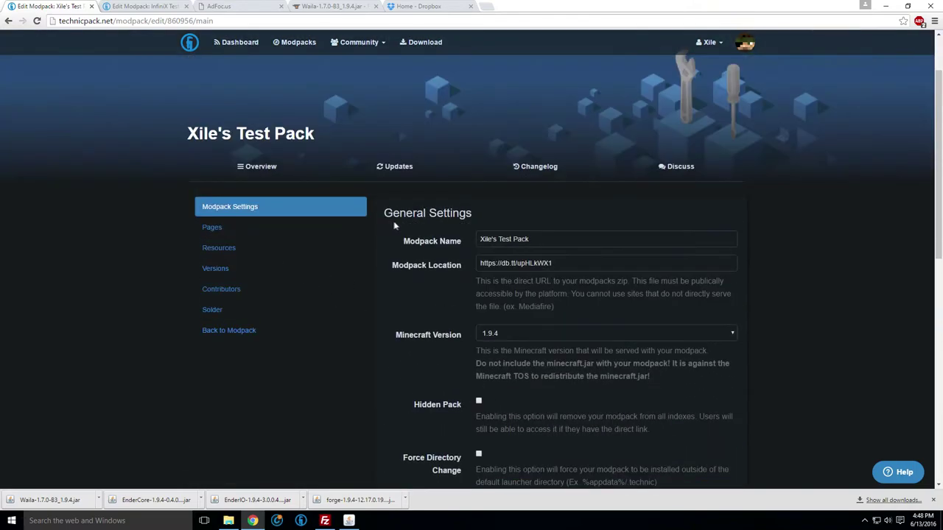
scroll(426, 238, "down", 4)
scroll(425, 238, "down", 3)
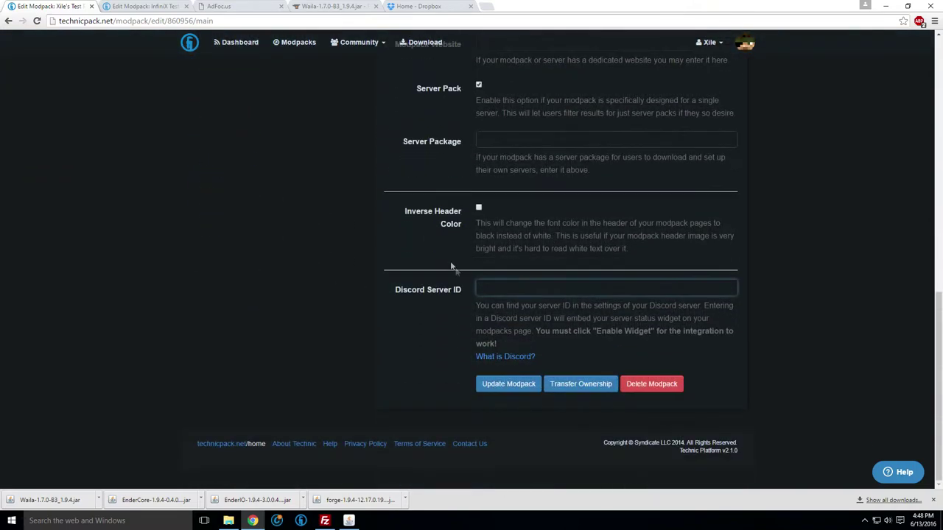
left_click(523, 389)
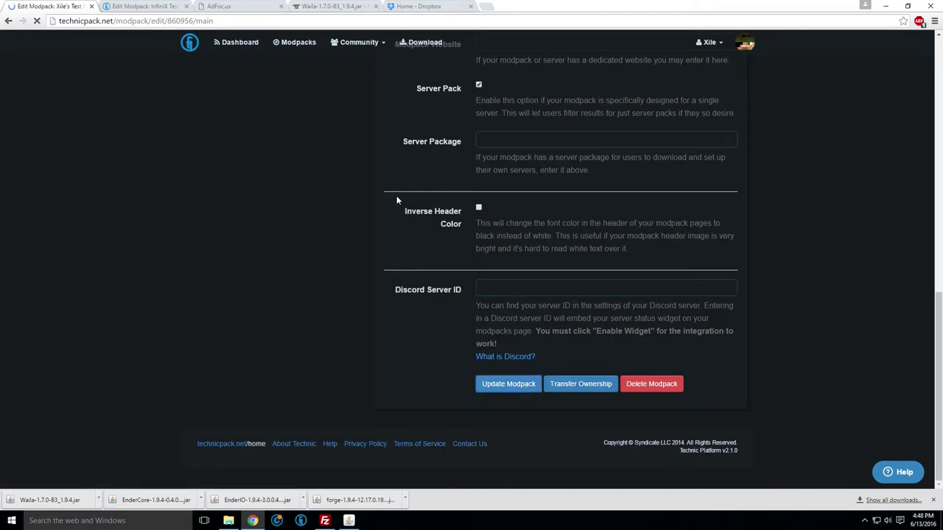
scroll(422, 232, "down", 3)
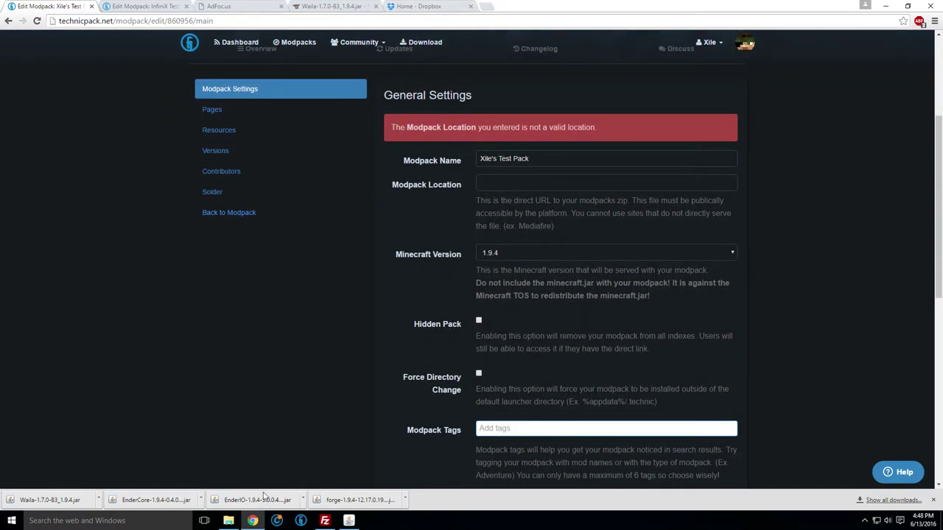
Switch to FileZilla and open the local folder D:\Modpack\Client
left_click(324, 521)
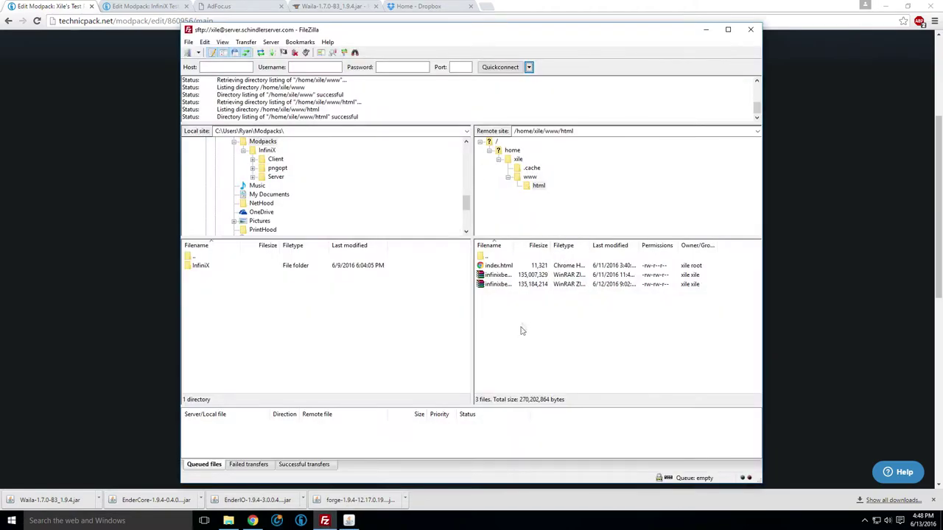
double_click(199, 256)
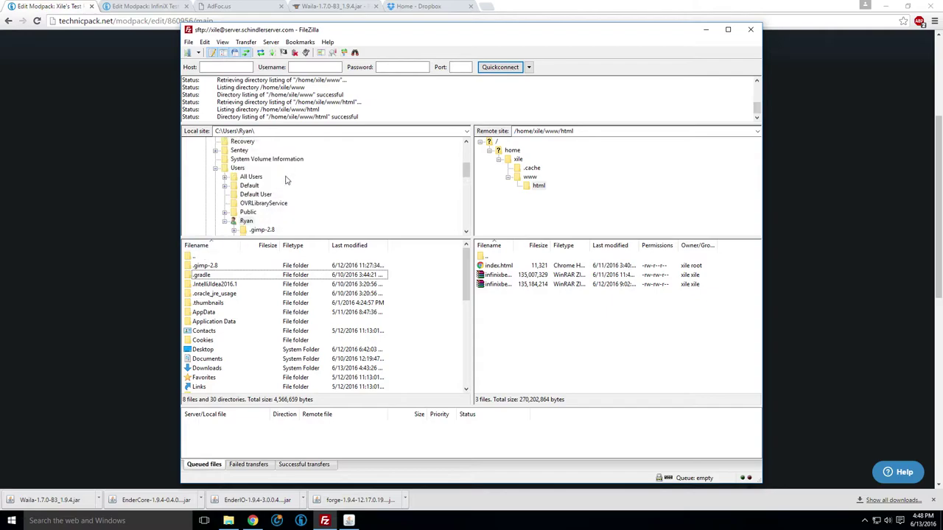
scroll(287, 181, "up", 5)
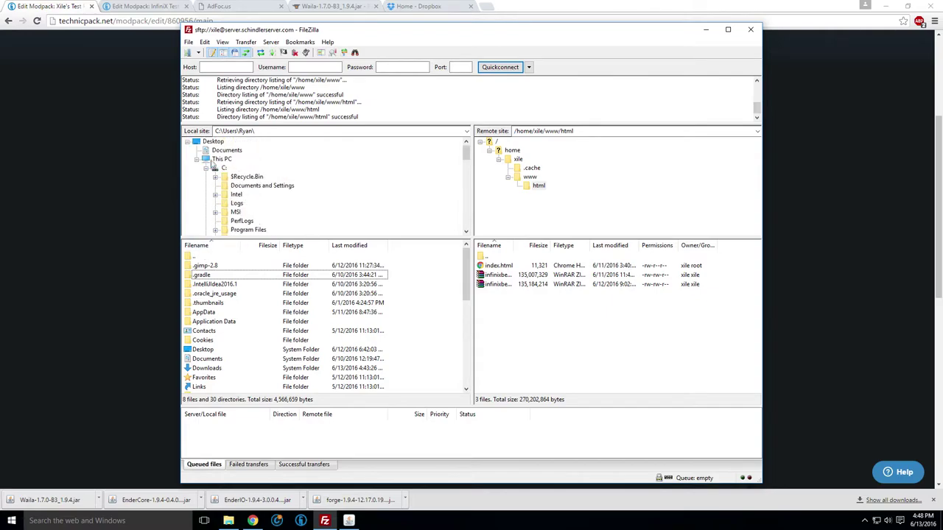
left_click(213, 160)
left_click(206, 168)
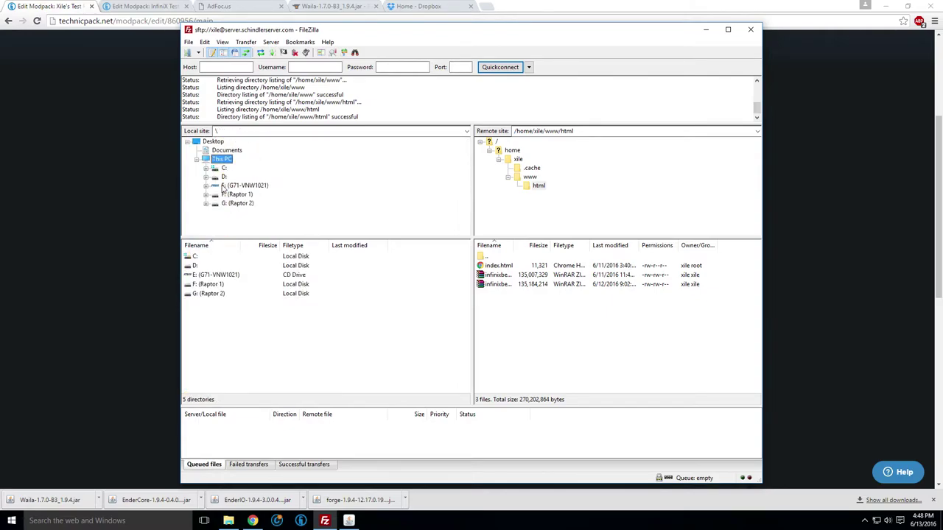
left_click(207, 177)
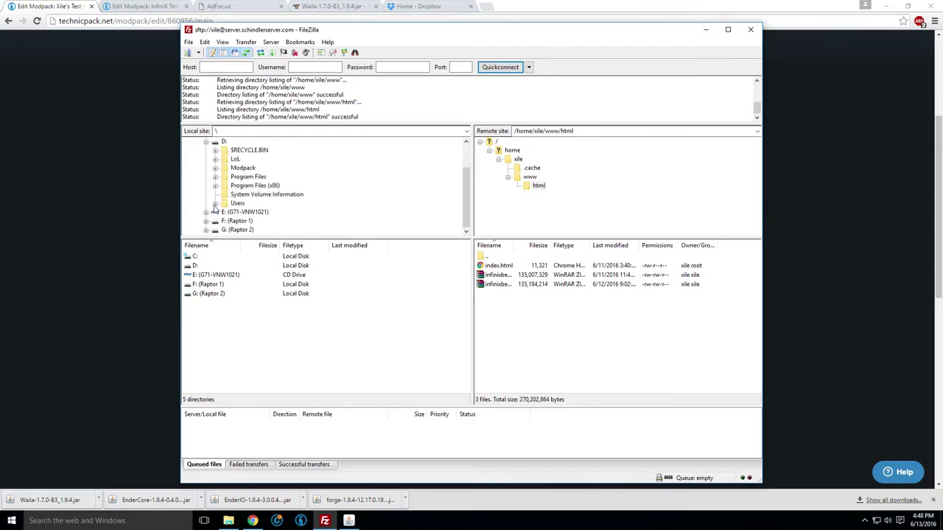
left_click(215, 168)
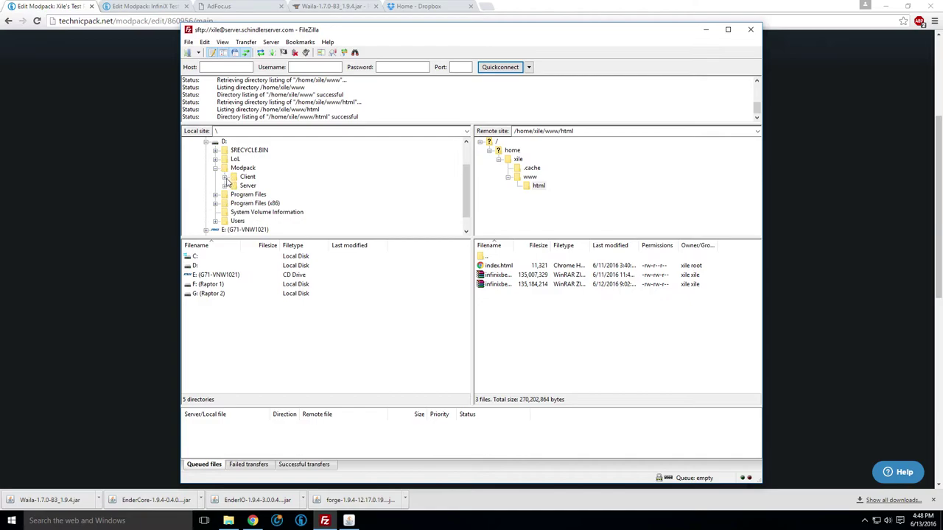
left_click(225, 177)
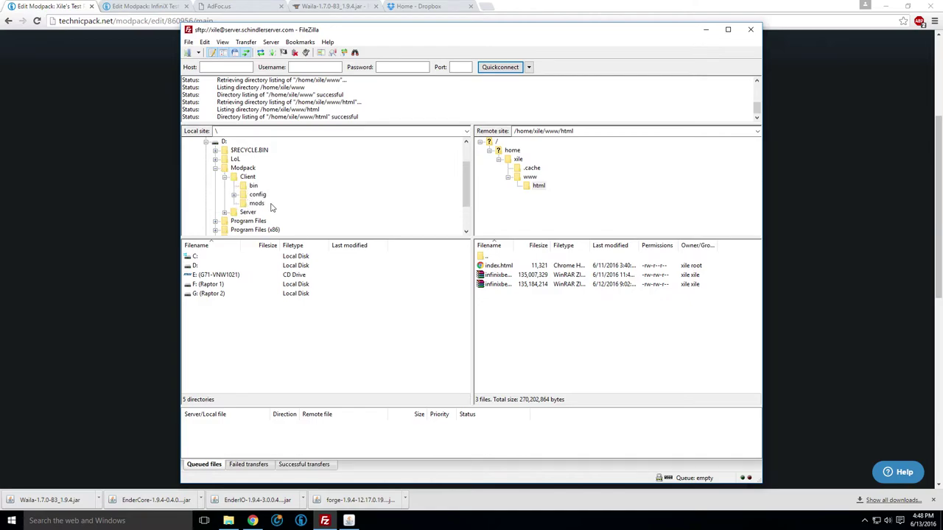
scroll(270, 205, "down", 1)
scroll(269, 196, "up", 1)
left_click(234, 195)
left_click(234, 195)
left_click(246, 178)
Upload testpack.zip from the local Client folder to the server's html web folder
left_click(210, 294)
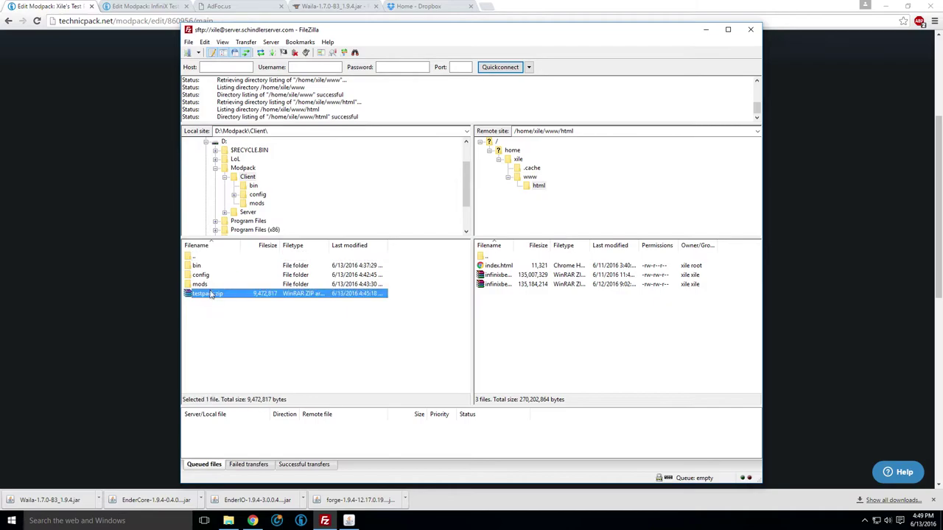
right_click(210, 294)
left_click(285, 301)
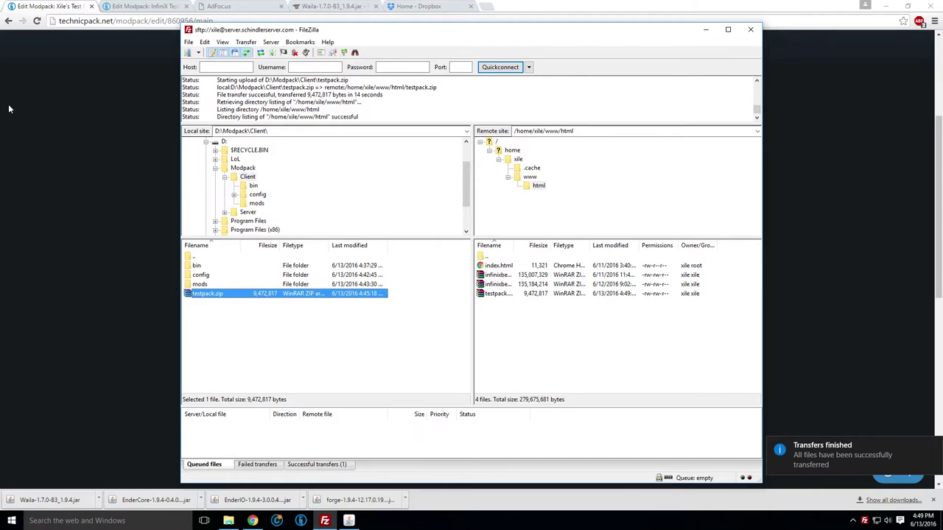
Copy the Modpack Location URL from the InfiniX Test modpack's settings in the browser
left_click(151, 6)
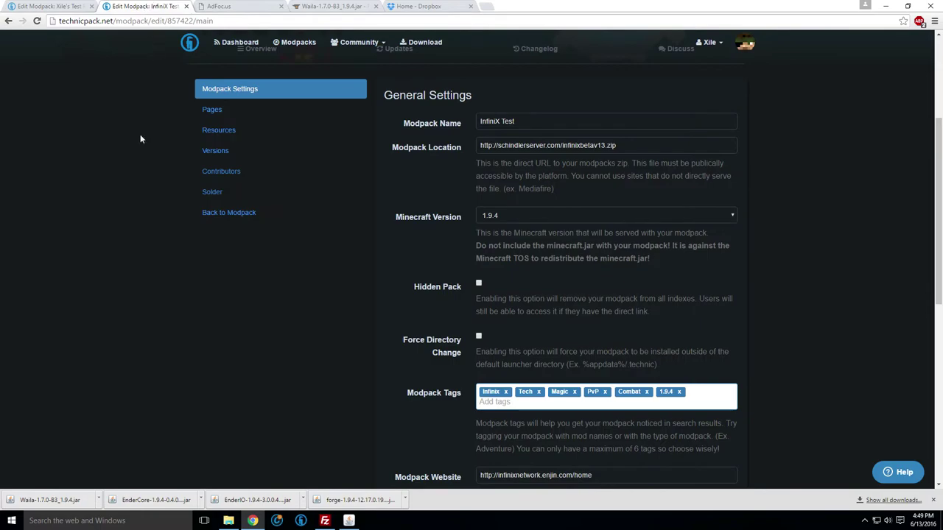
scroll(141, 131, "up", 3)
scroll(406, 275, "down", 3)
left_click_drag(630, 148, 479, 145)
right_click(503, 149)
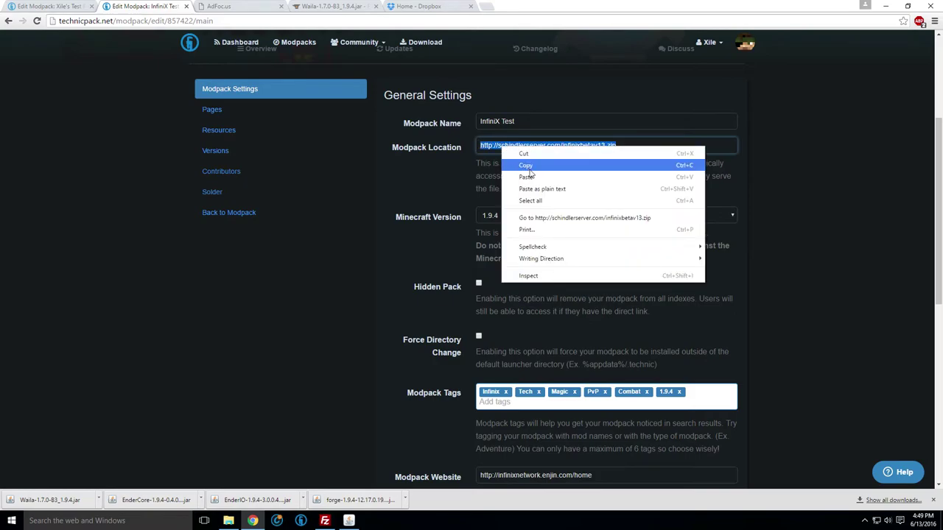
left_click(530, 168)
scroll(442, 168, "up", 3)
scroll(37, 91, "down", 3)
key("ctrl+shift+Tab")
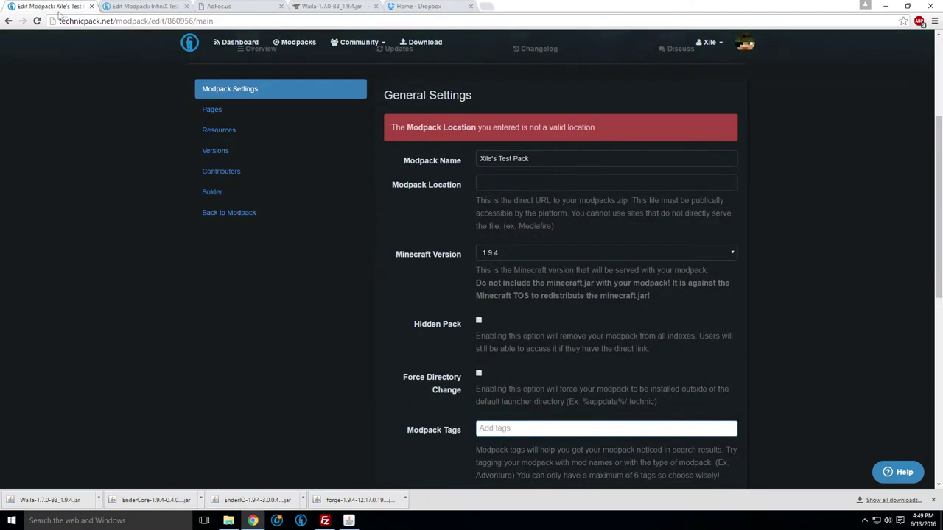
left_click(525, 184)
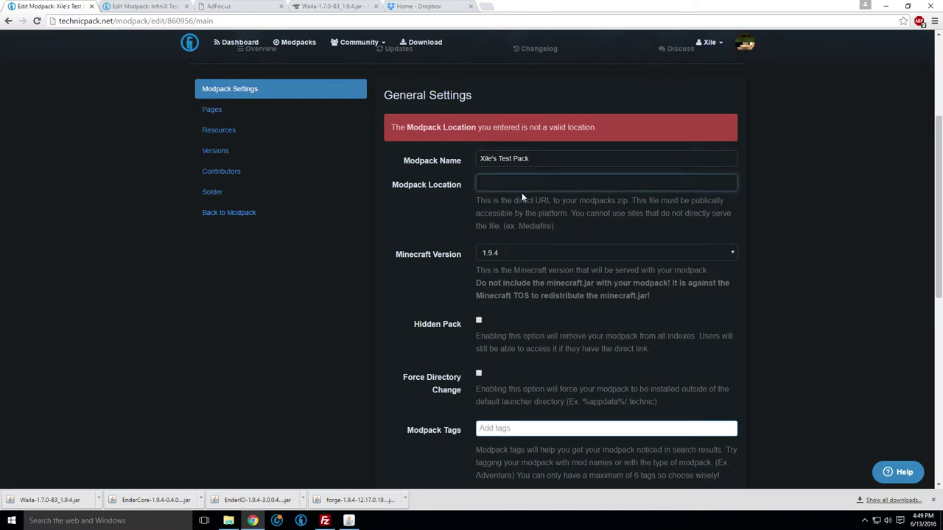
key("ctrl+v")
left_click_drag(604, 183, 563, 185)
type("testpack")
scroll(494, 235, "down", 10)
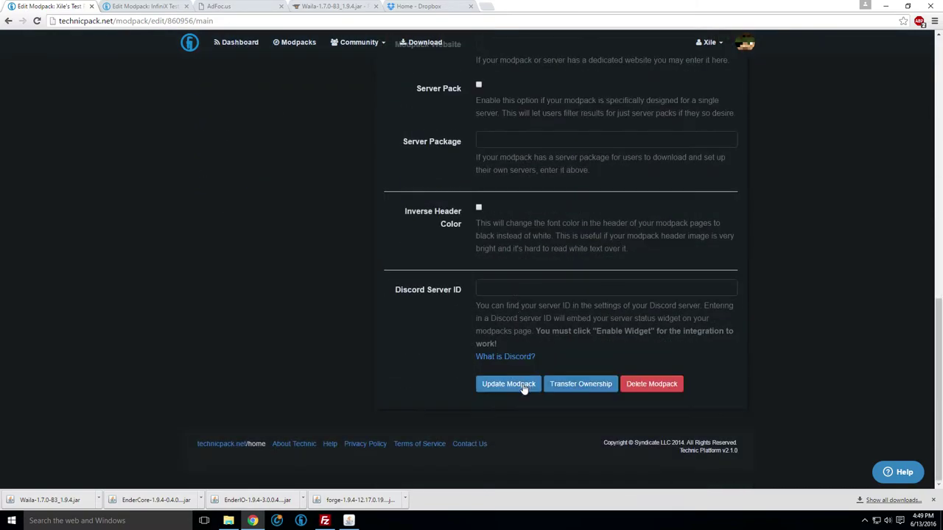
left_click(522, 385)
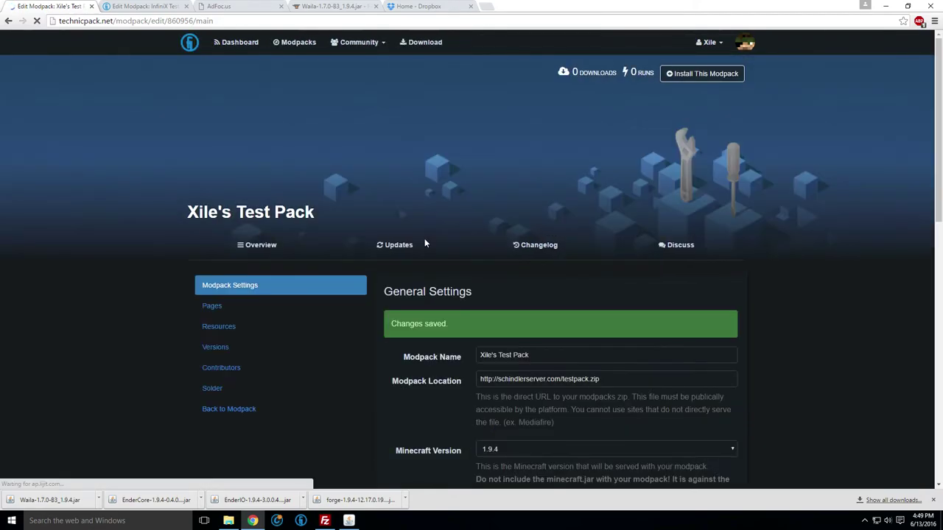
Look over the test pack's version management page and review its General Settings again
scroll(424, 243, "down", 4)
scroll(468, 281, "up", 2)
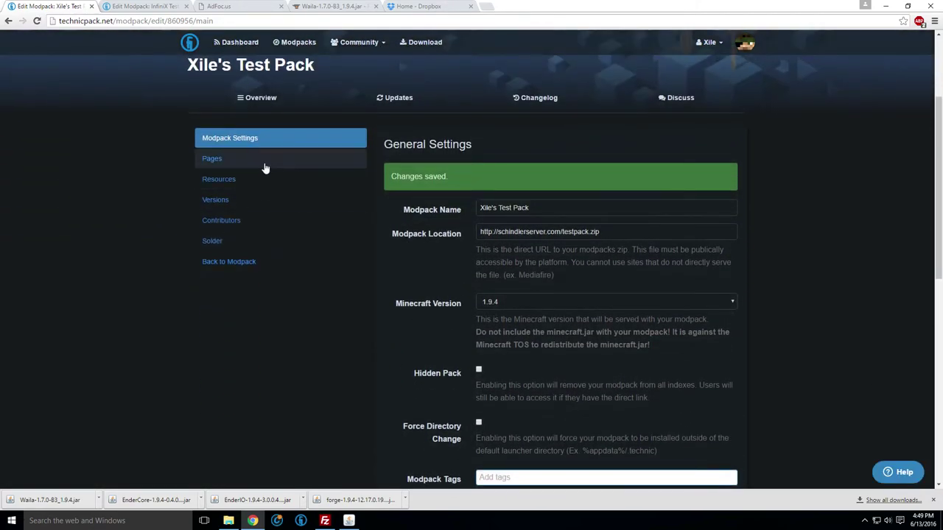
left_click(228, 202)
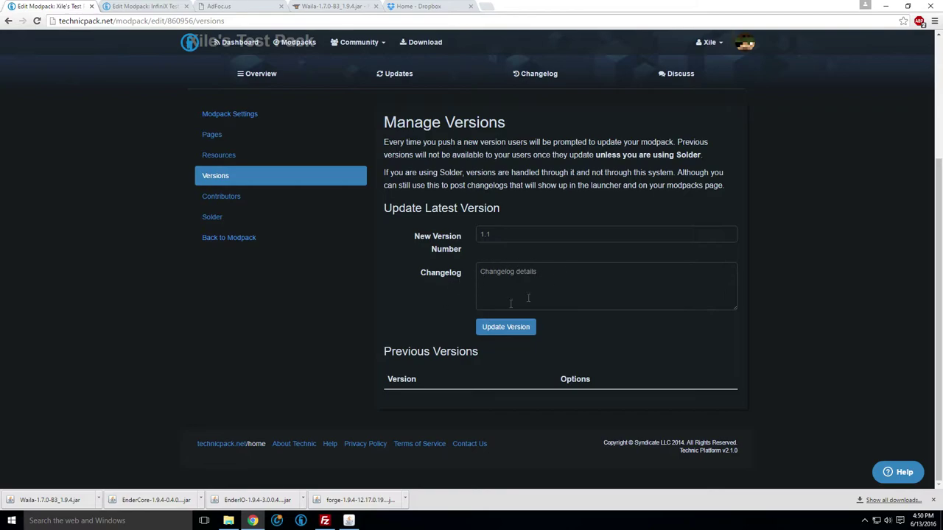
left_click(521, 239)
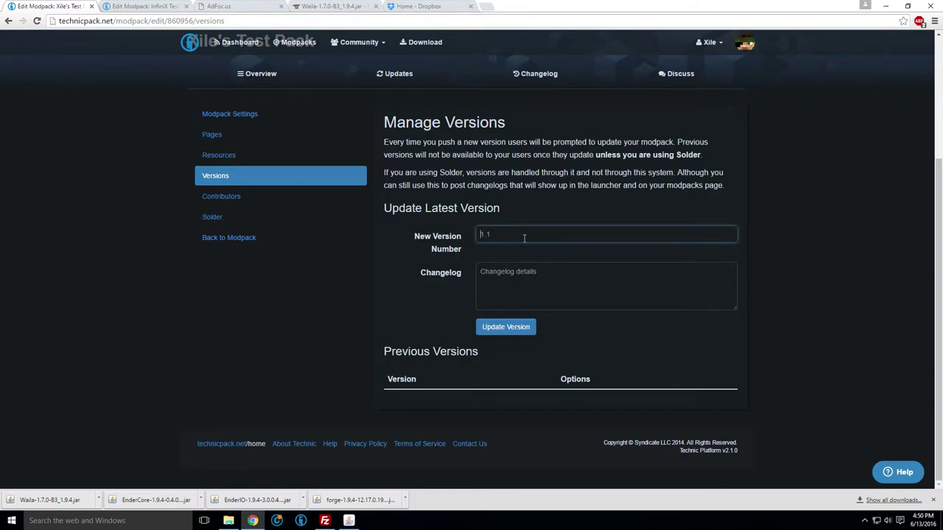
left_click(268, 124)
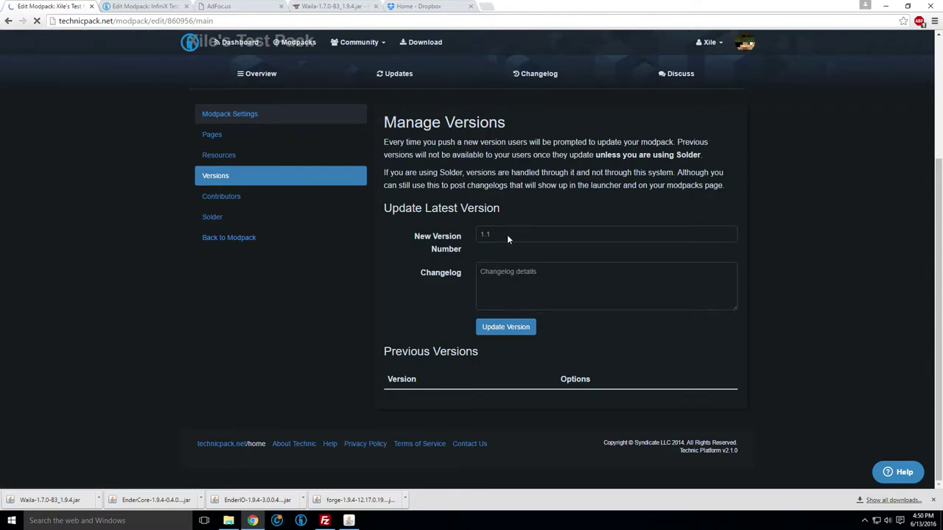
scroll(541, 269, "down", 2)
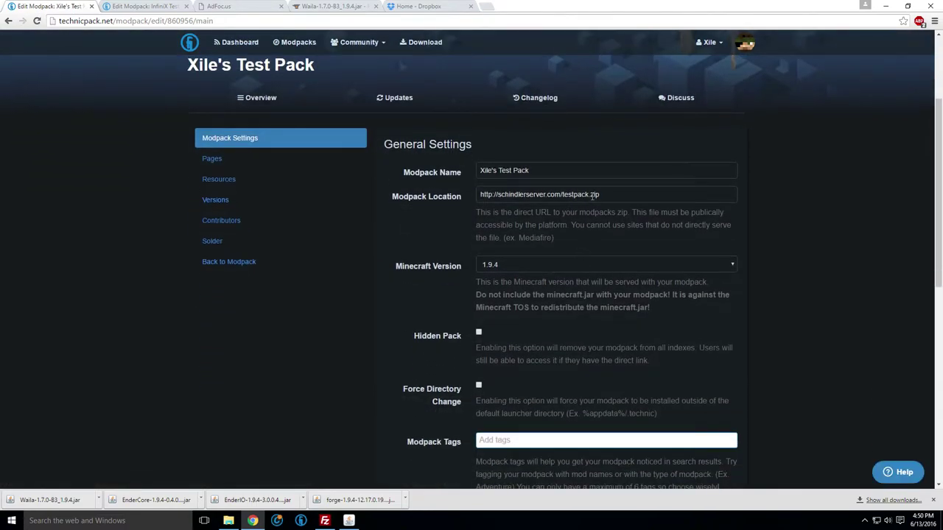
scroll(581, 207, "down", 7)
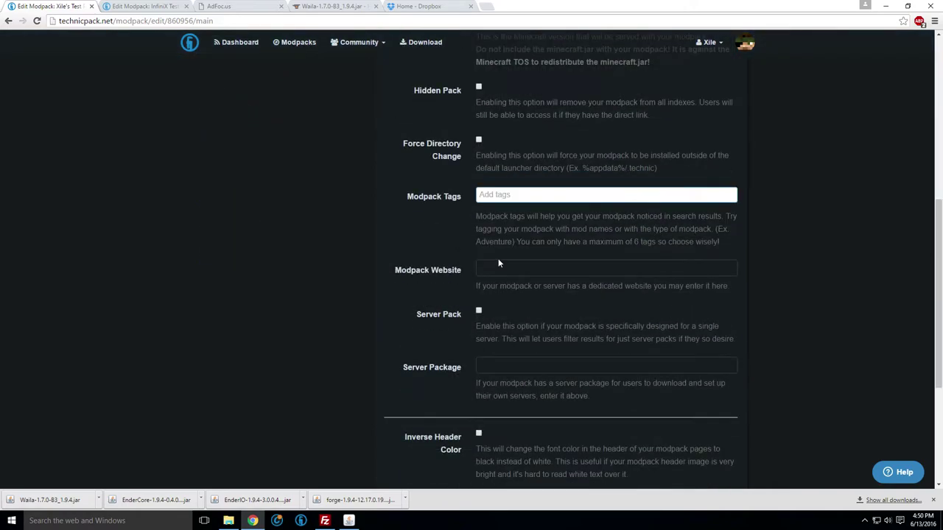
scroll(442, 238, "up", 4)
scroll(442, 238, "up", 4)
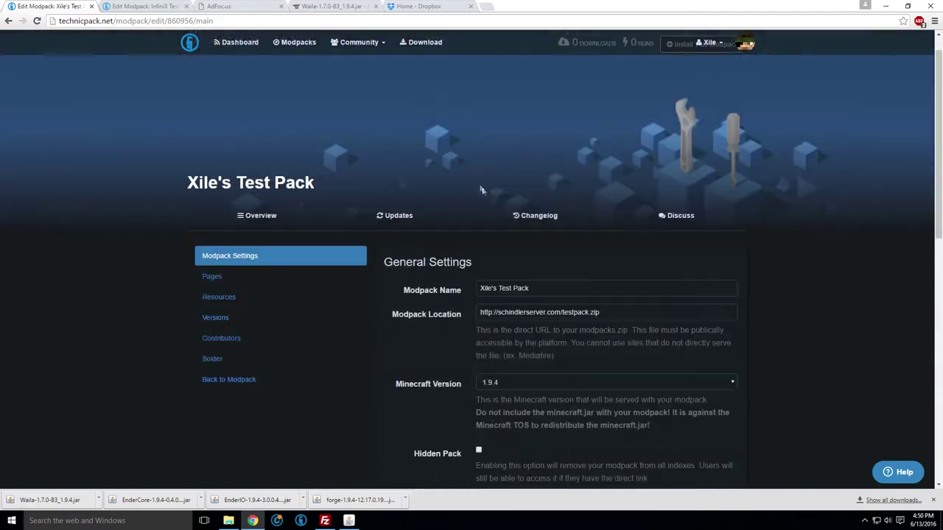
Open the test pack's version management page and set the New Version Number to 1.0
left_click(226, 321)
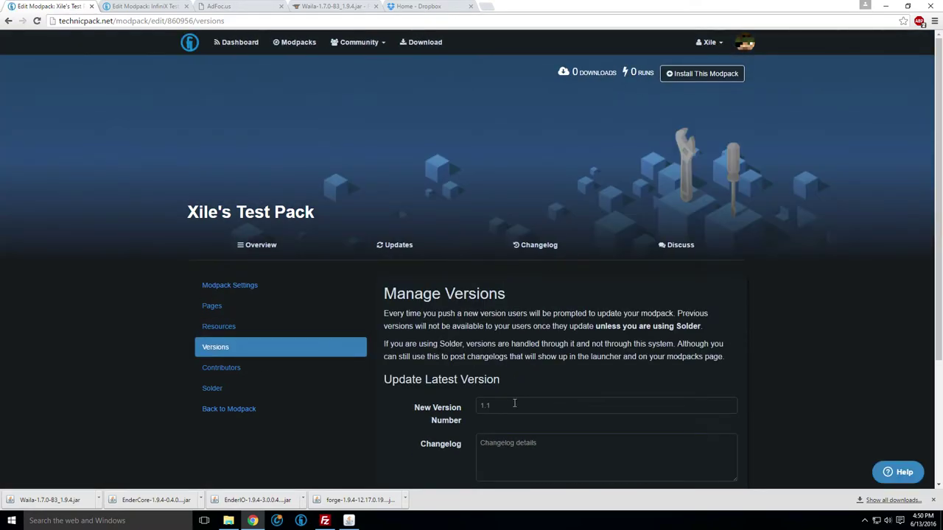
scroll(515, 403, "down", 1)
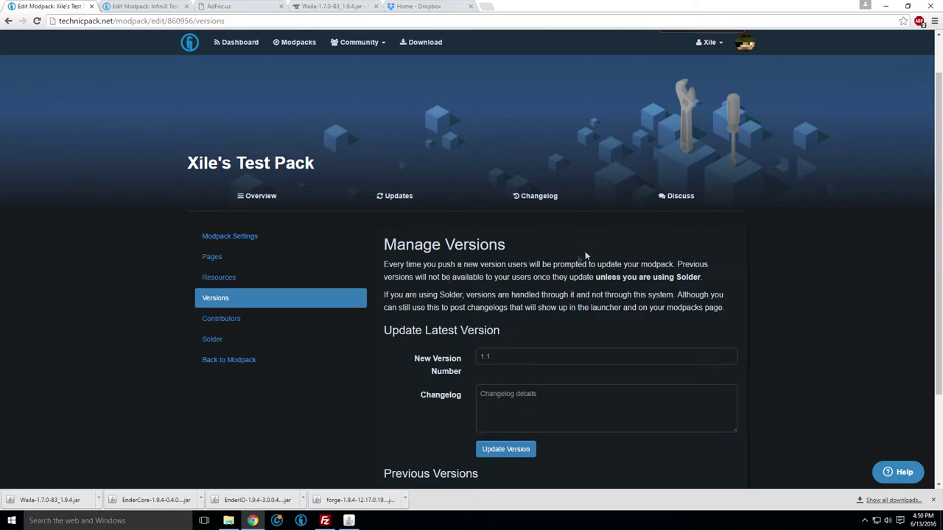
scroll(534, 286, "down", 2)
left_click(519, 257)
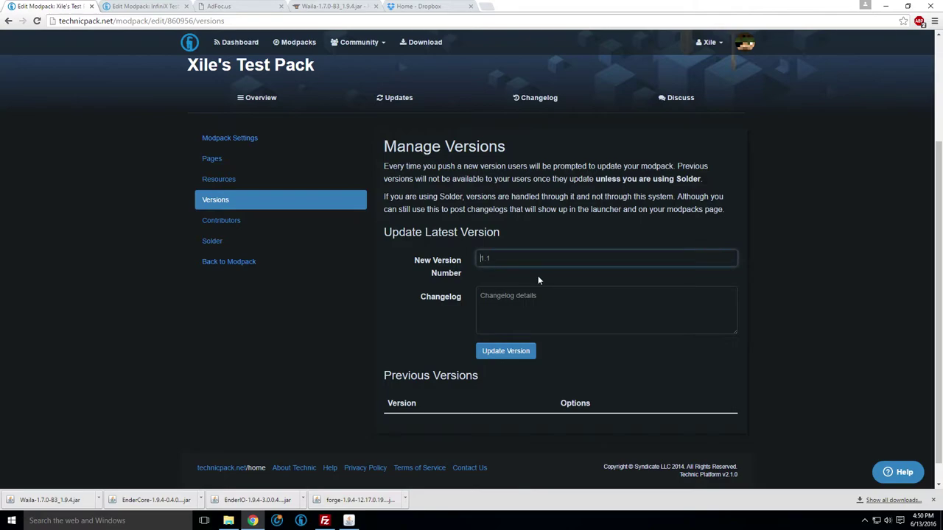
type("1")
key("BackSpace")
type("1.1")
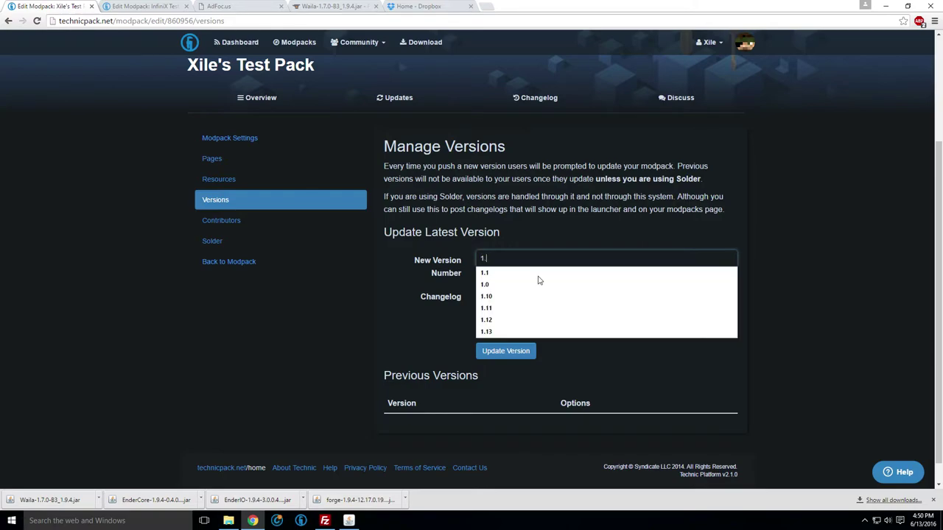
left_click(445, 314)
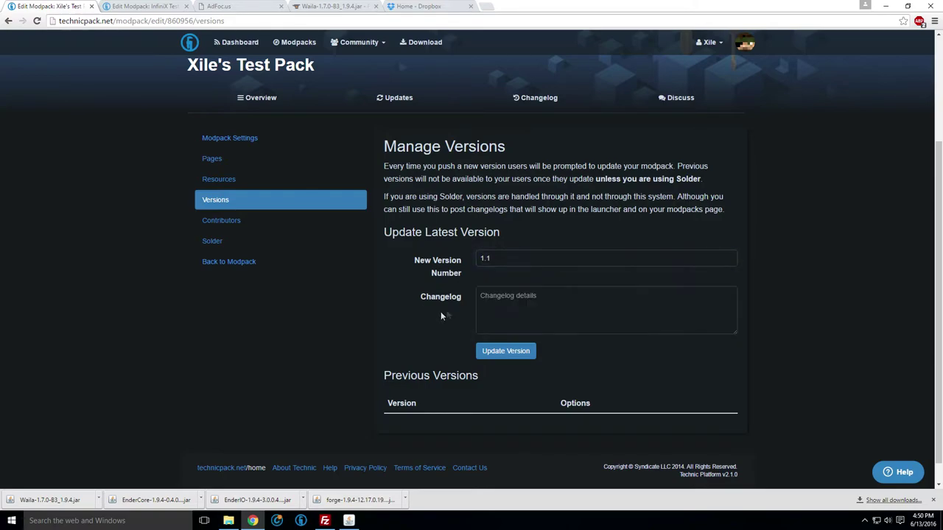
left_click(505, 309)
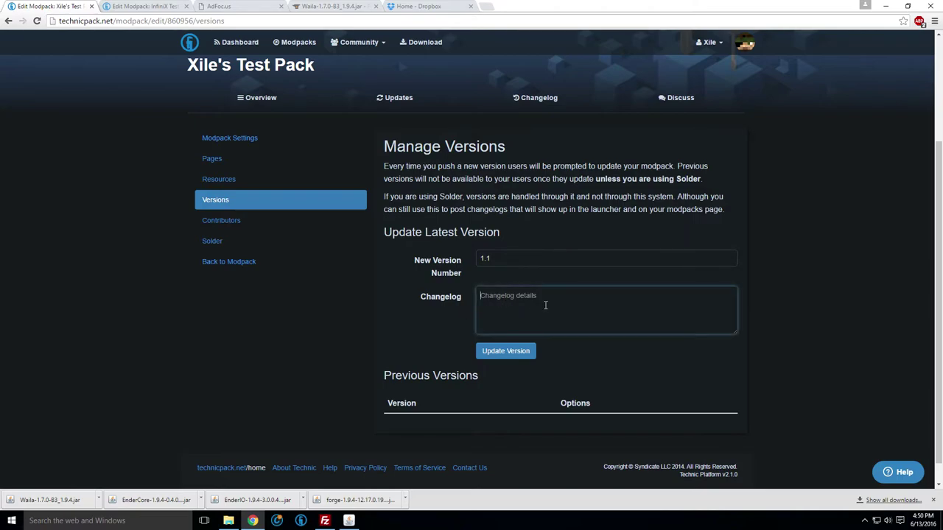
left_click(537, 255)
key("BackSpace")
type("0")
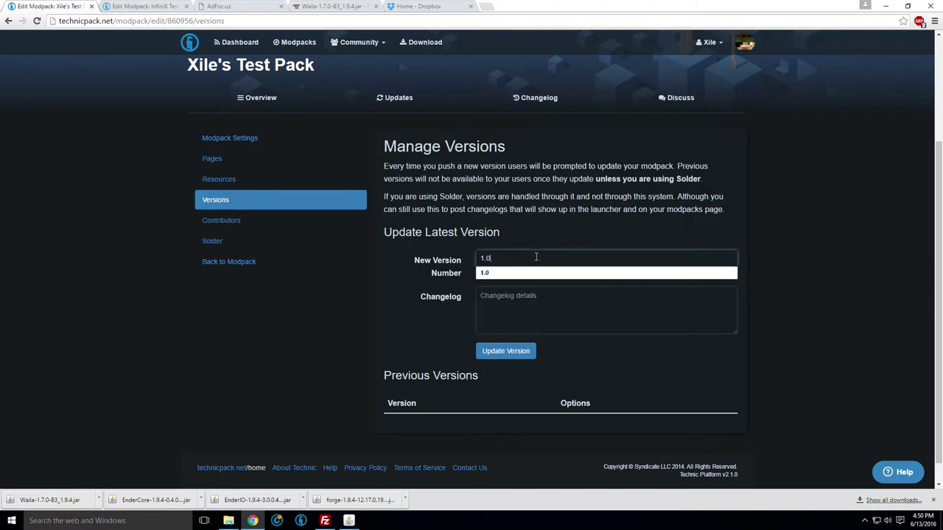
Enter "initial release" as the changelog, submit the version update, and check the Previous Versions list
left_click(513, 315)
type("initial release")
left_click(505, 351)
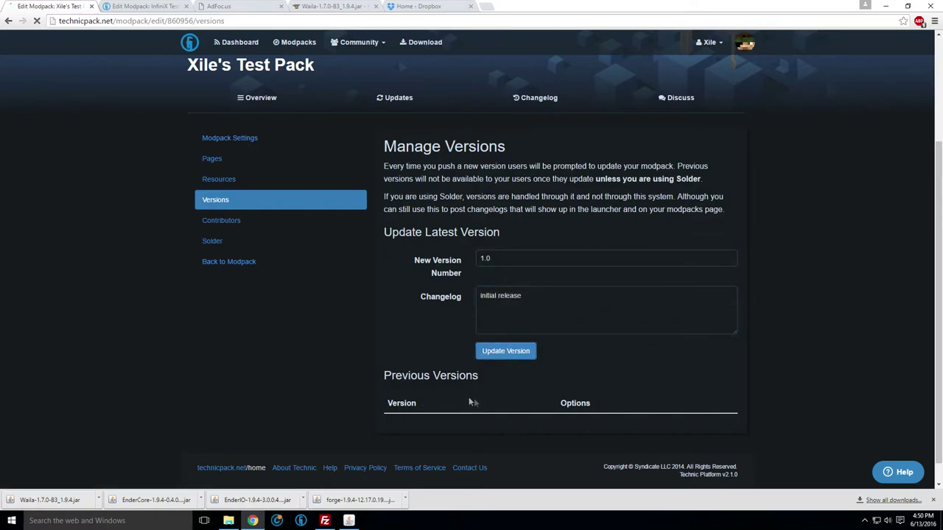
scroll(451, 376, "down", 3)
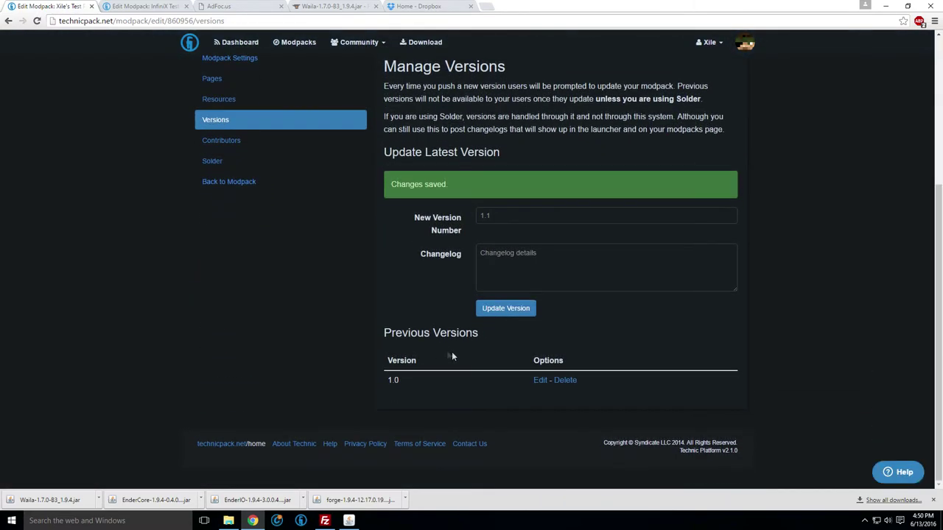
scroll(470, 279, "up", 2)
Enter 1.1 as the next New Version Number and leave the changelog empty without submitting
left_click(499, 314)
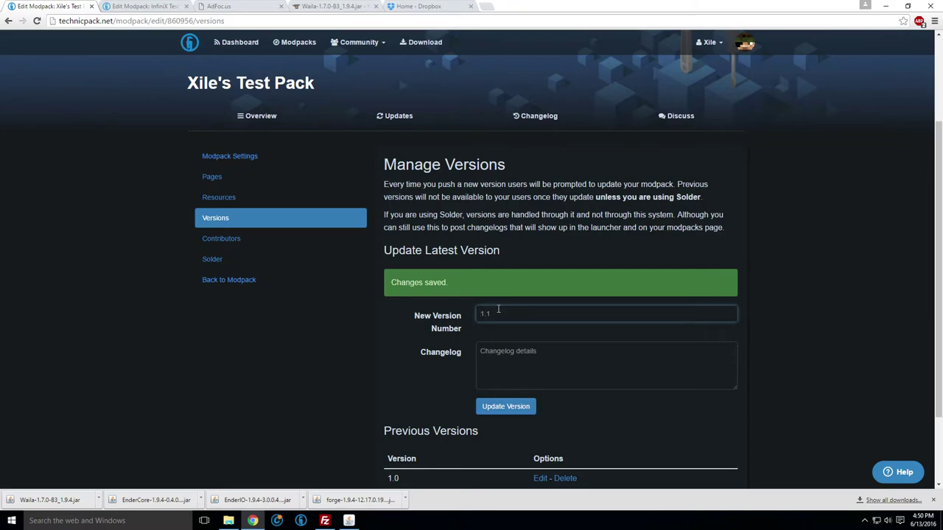
type("1.1")
left_click(460, 342)
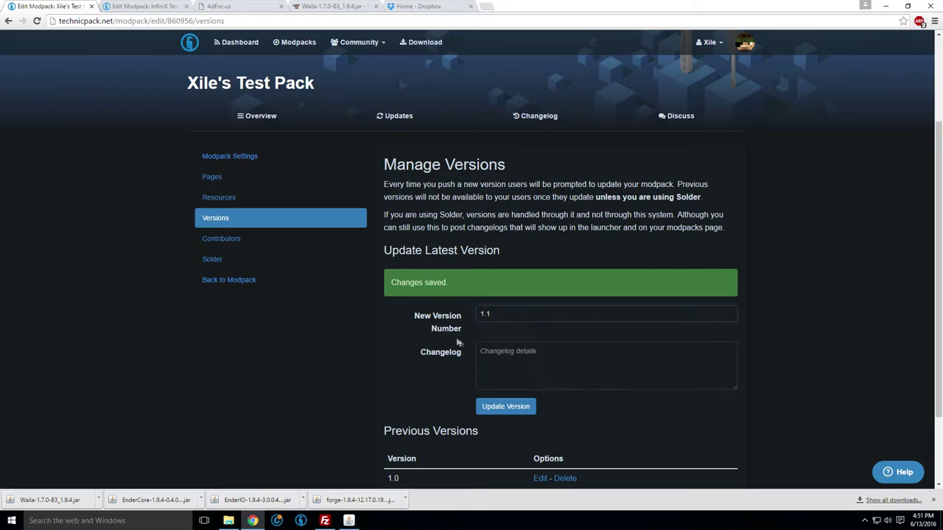
scroll(460, 343, "down", 1)
key("Tab")
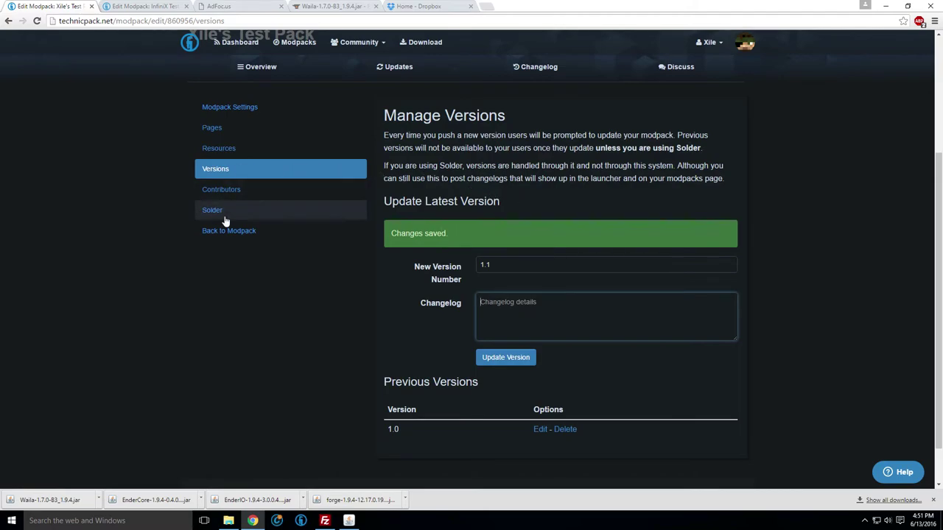
scroll(214, 218, "up", 3)
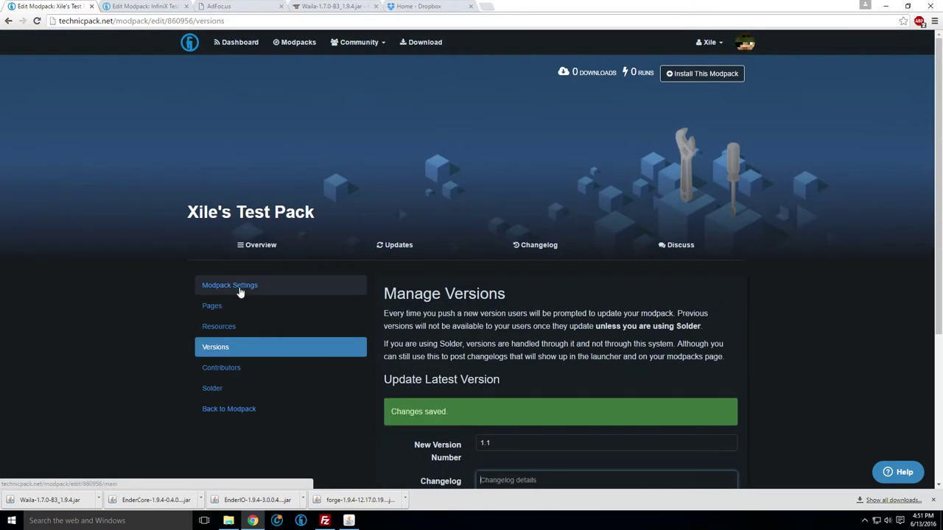
Launch the Technic Launcher, search the modpacks for "xile's", try installing the test pack twice, and dismiss the errors
left_click(300, 521)
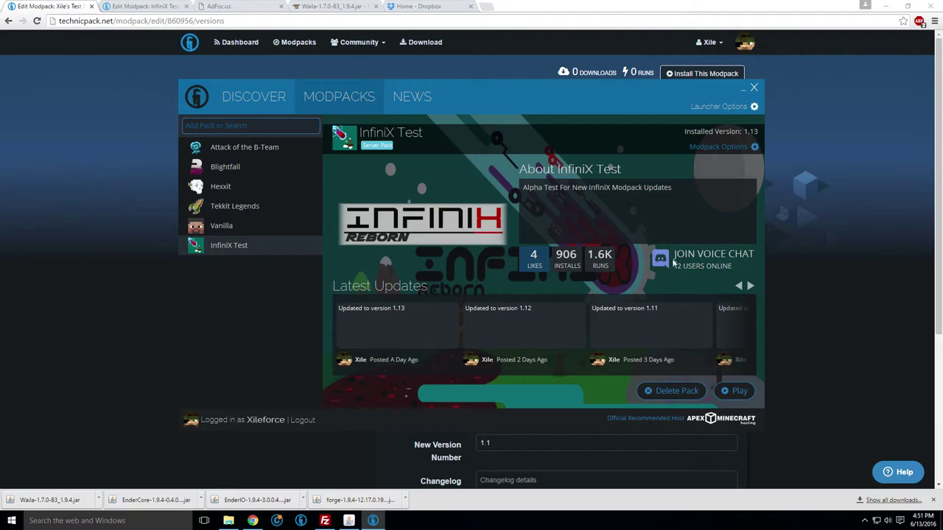
left_click(229, 129)
type("xile's")
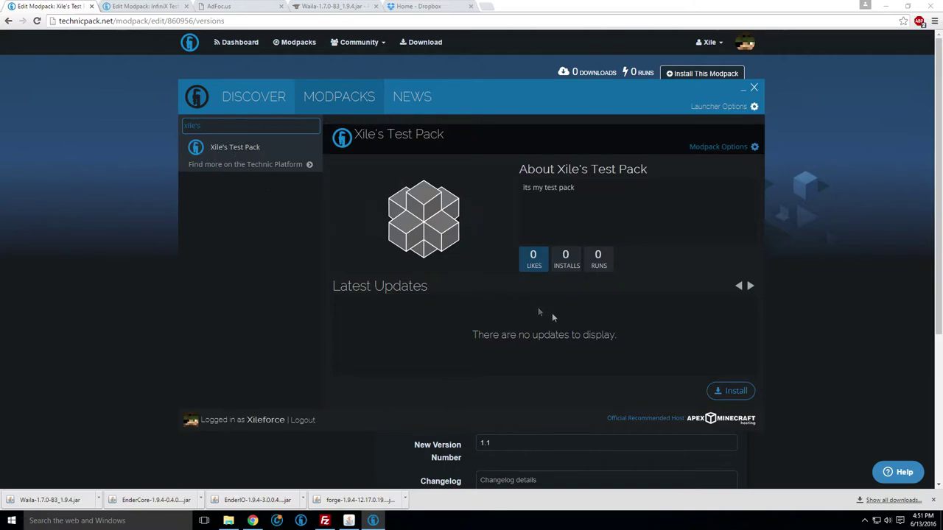
left_click(734, 392)
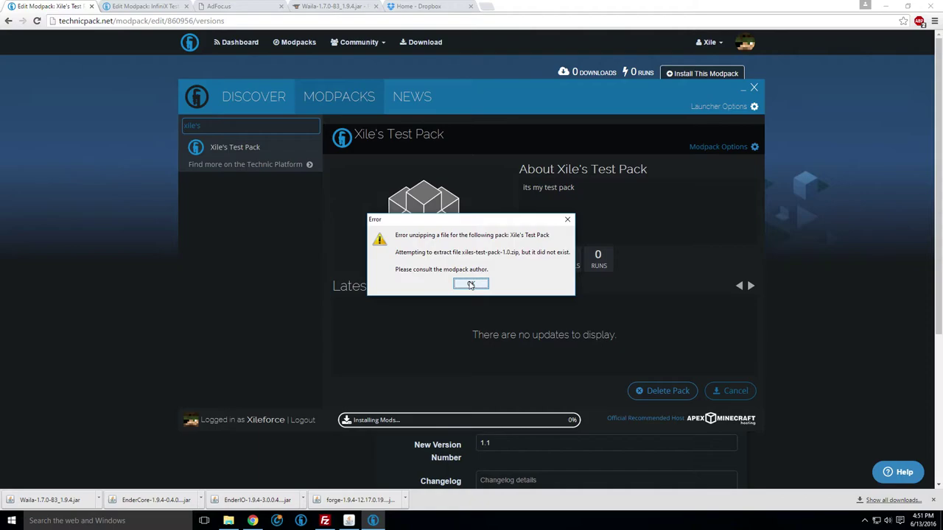
left_click(471, 285)
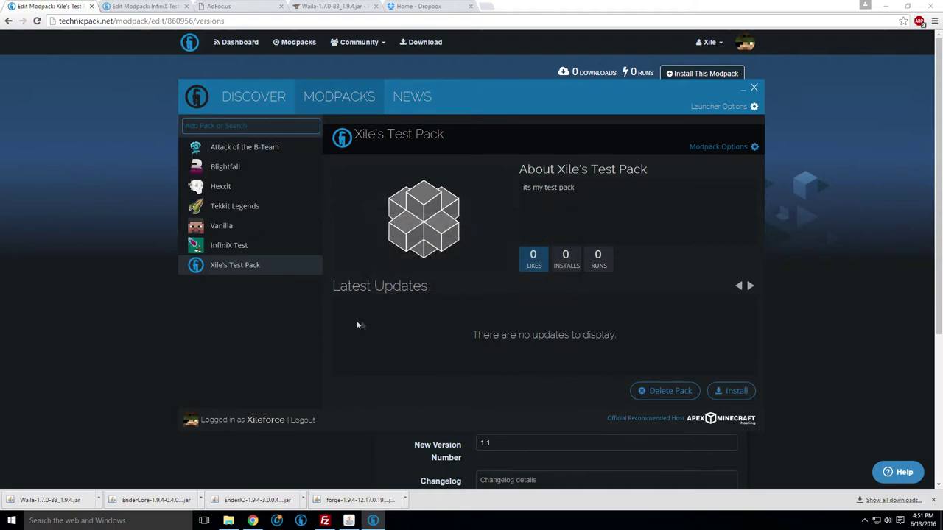
left_click(729, 391)
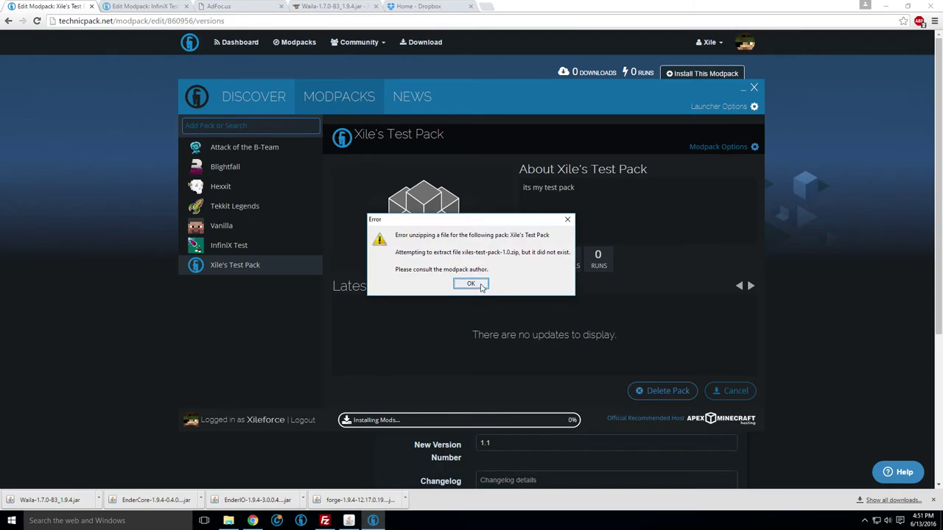
left_click(481, 287)
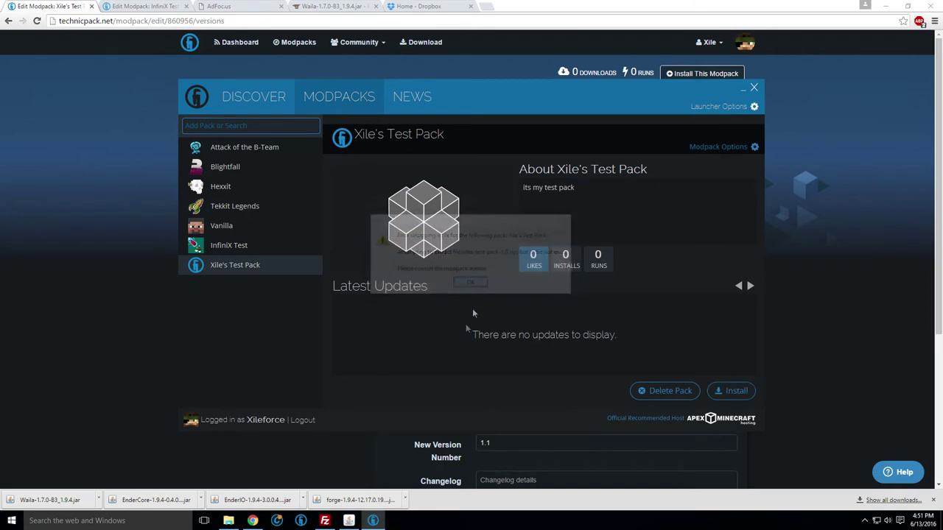
Switch to FileZilla, refresh the file listings, and check testpack.zip in the remote html folder
left_click(330, 523)
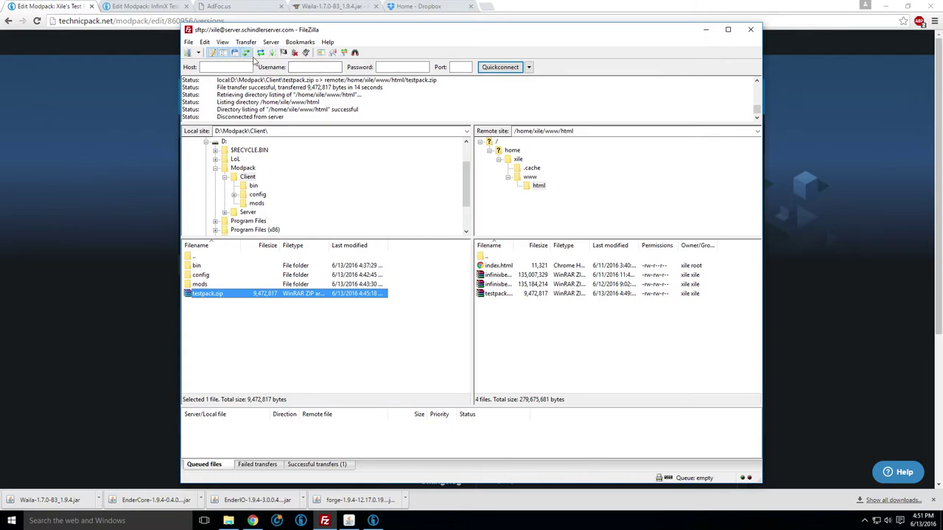
left_click(260, 54)
left_click(500, 294)
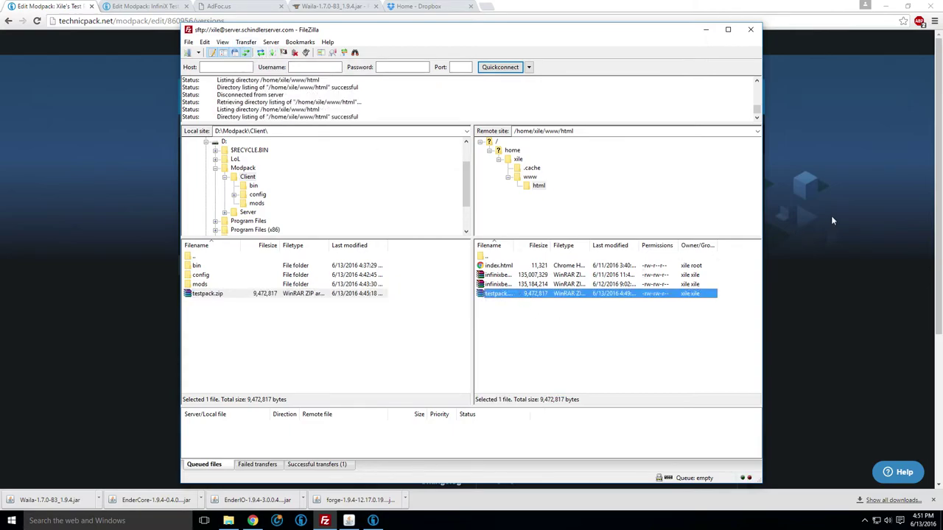
Return to Chrome, review the test pack's General Settings, and submit the modpack update with its existing details
left_click(830, 148)
left_click(357, 6)
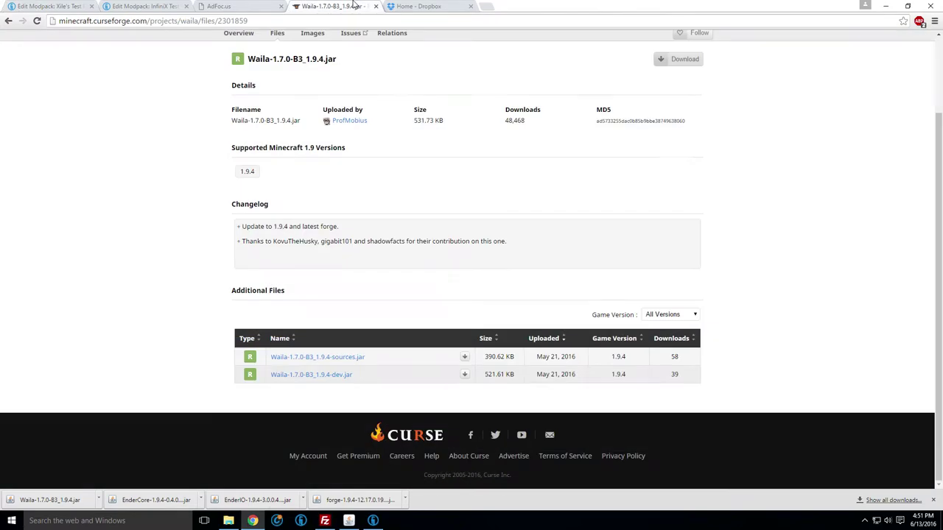
left_click(78, 7)
scroll(348, 220, "down", 3)
left_click(287, 67)
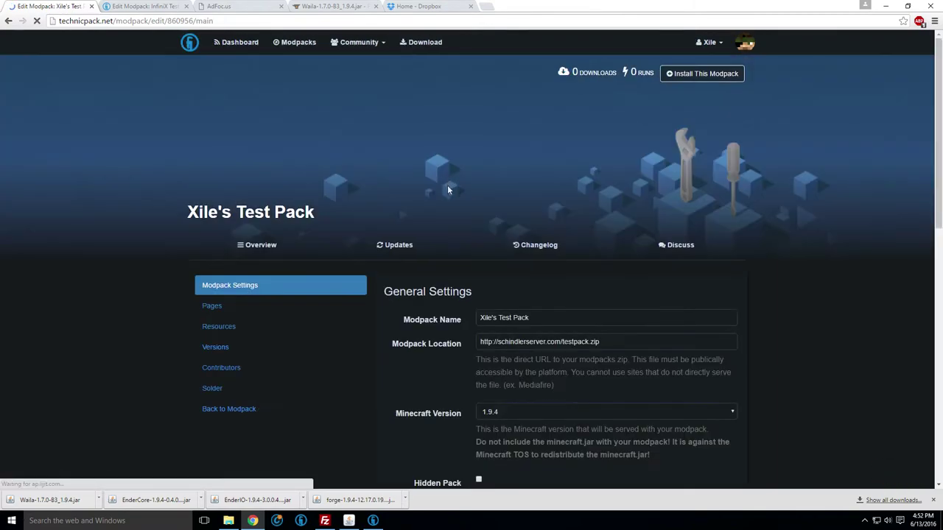
scroll(562, 290, "down", 2)
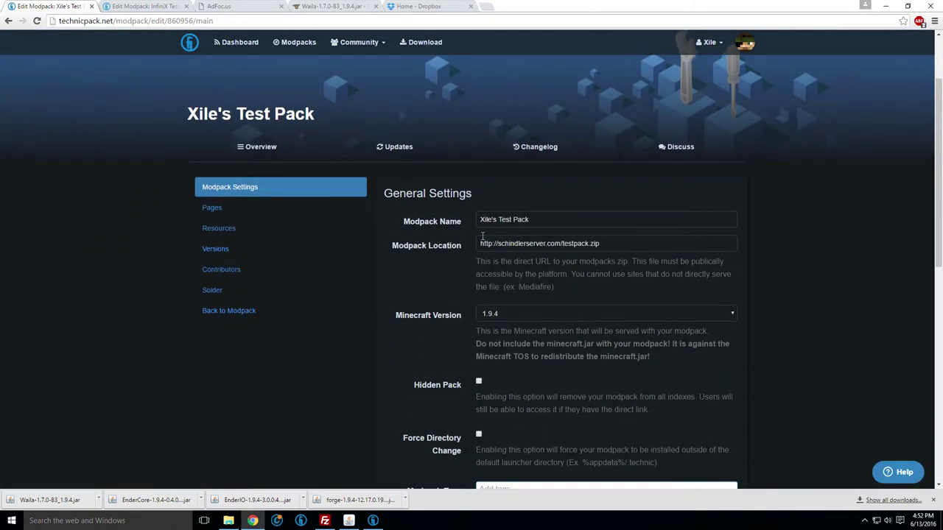
left_click(480, 243)
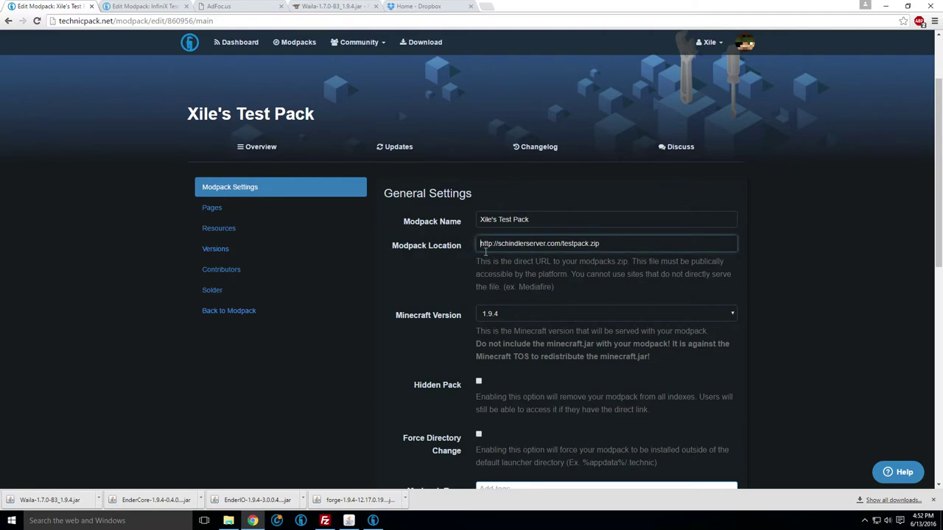
left_click(568, 218)
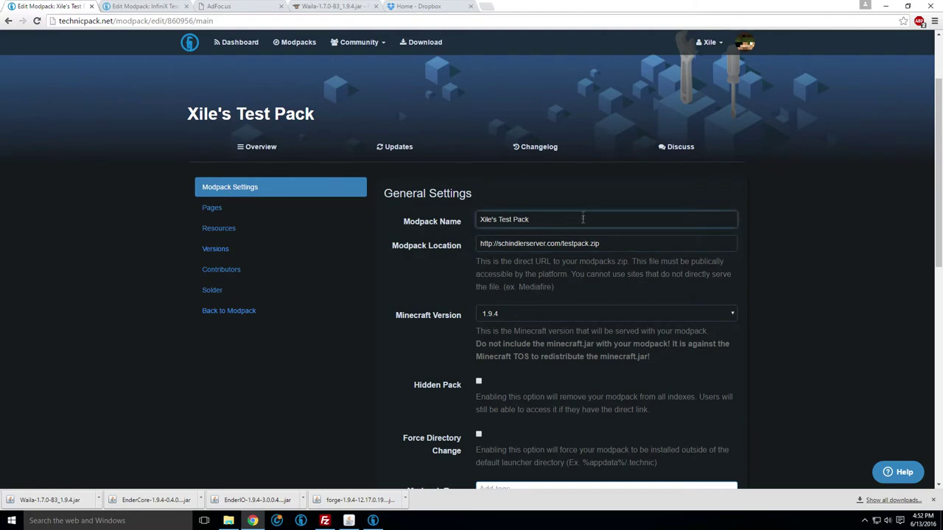
scroll(552, 247, "down", 10)
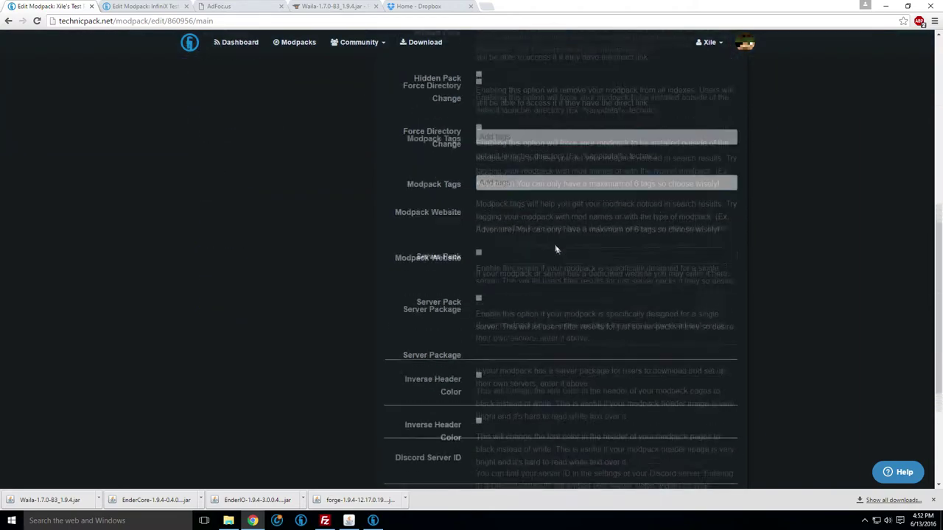
left_click(515, 386)
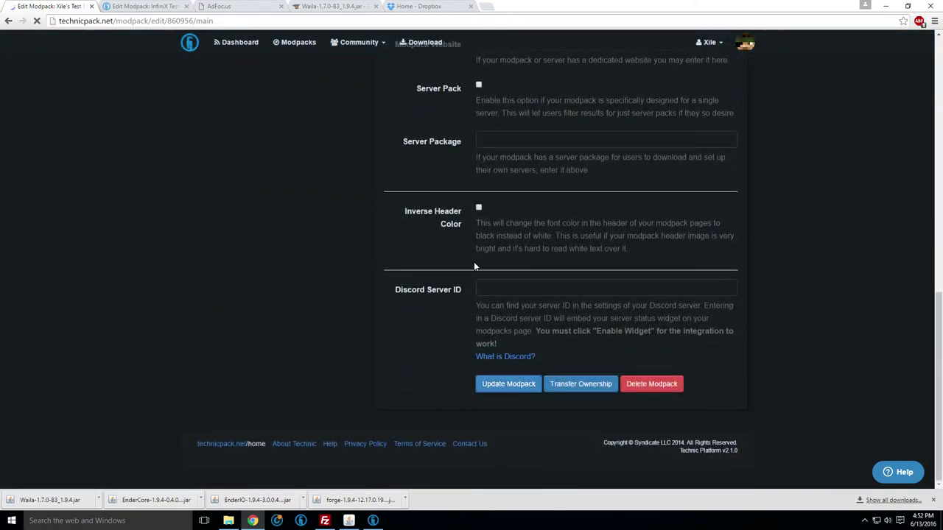
scroll(537, 341, "down", 2)
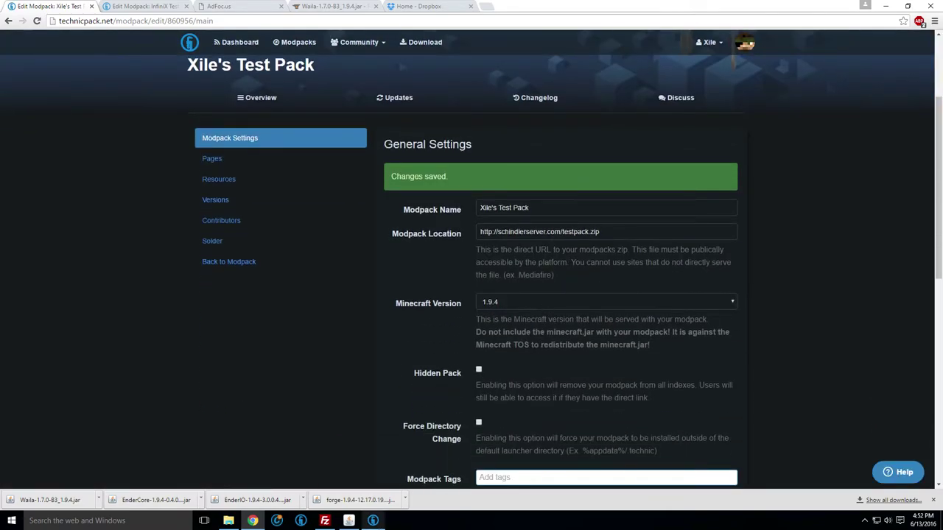
Close the launcher, test the copied Modpack Location URL in a new browser tab, and cancel the testpack.zip download
left_click(372, 521)
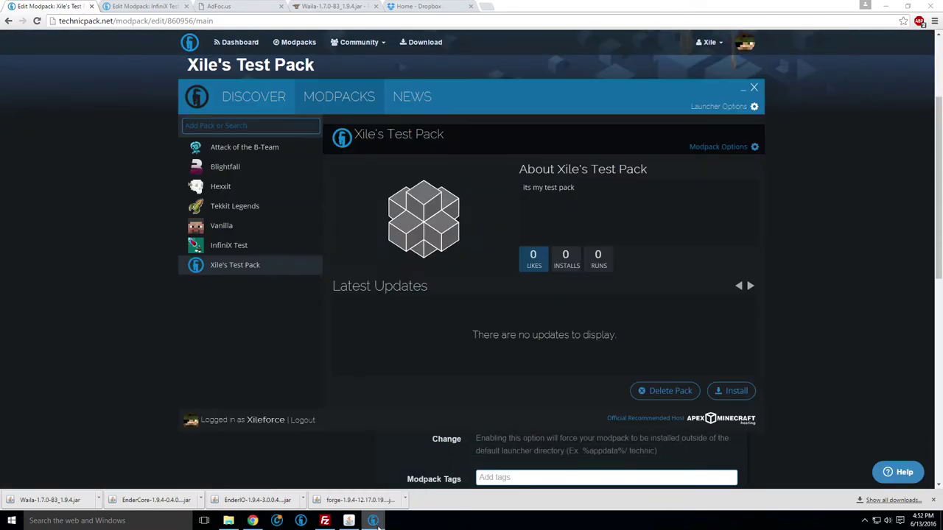
left_click(754, 87)
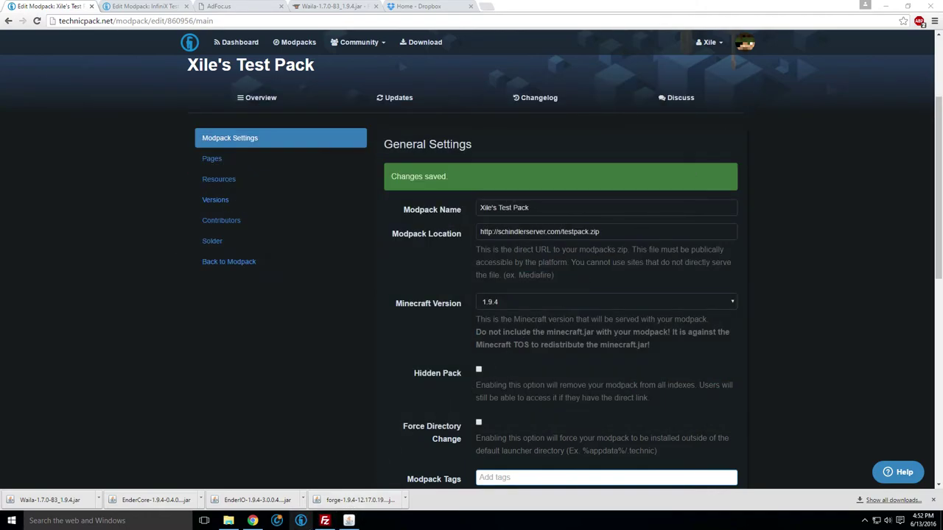
left_click_drag(601, 232, 472, 232)
right_click(501, 232)
left_click(534, 252)
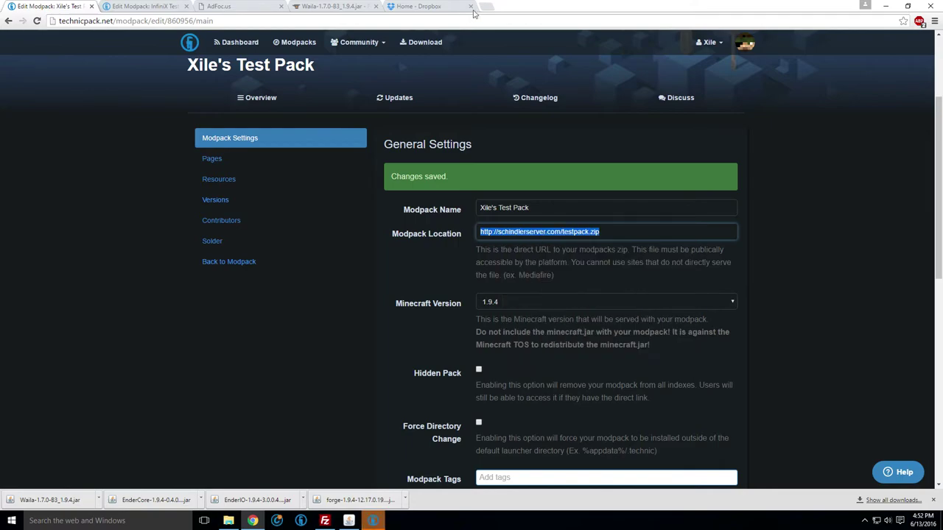
left_click(487, 7)
key("ctrl+v")
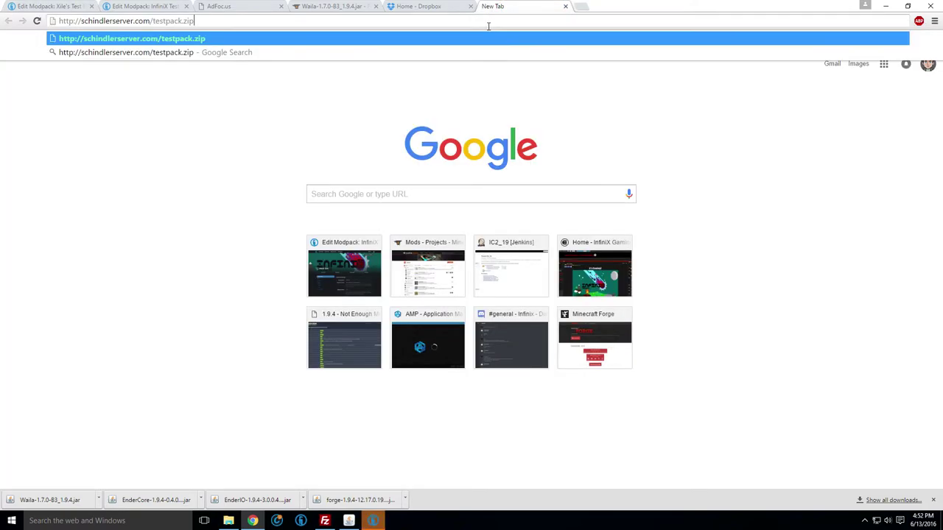
key("Return")
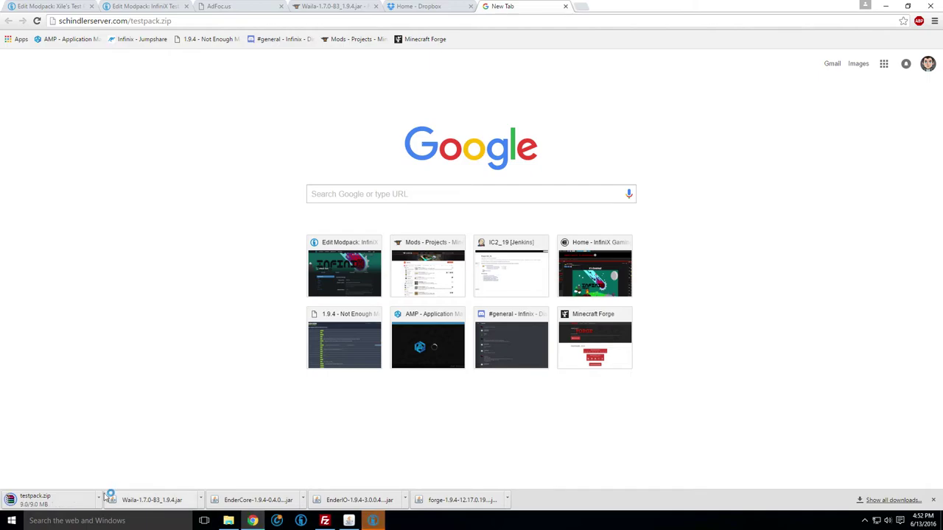
left_click(99, 499)
left_click(117, 484)
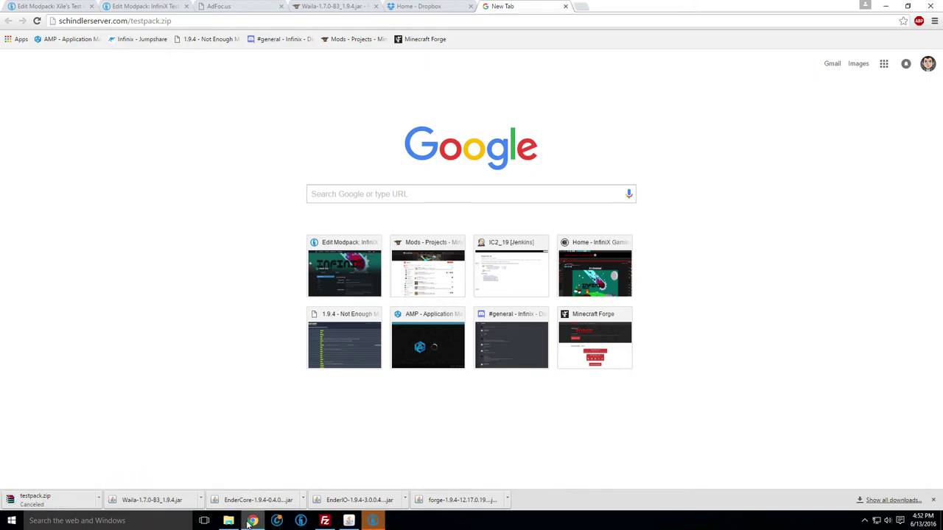
Retry installing the test pack in the relaunched Technic Launcher, dismiss the error, and close the launcher
left_click(373, 521)
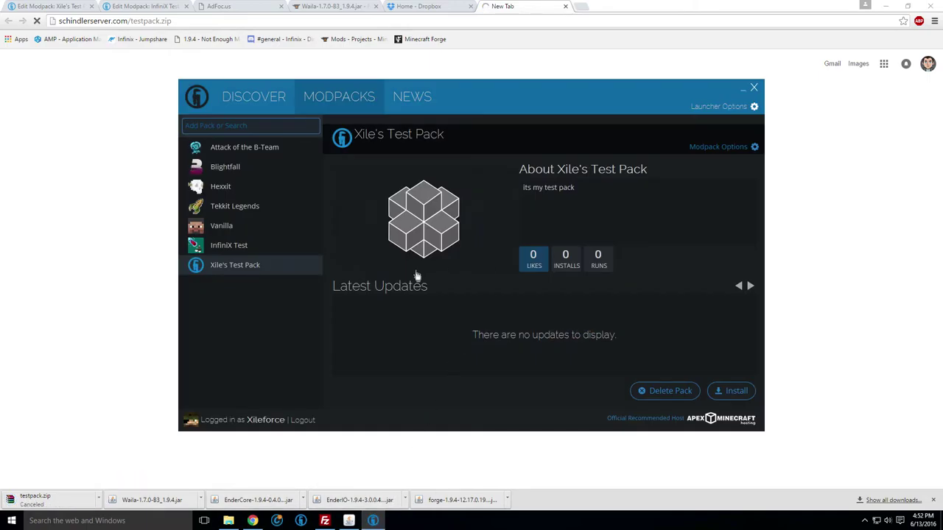
left_click(727, 390)
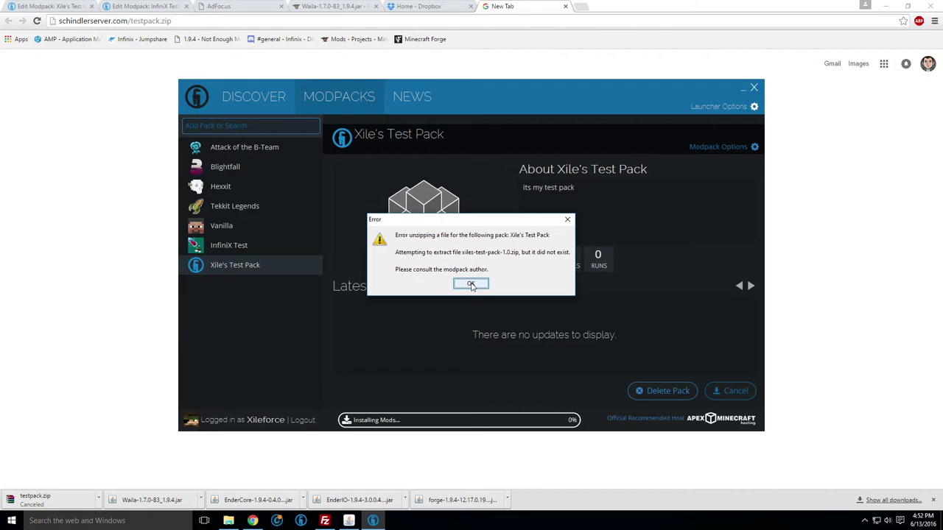
left_click(471, 285)
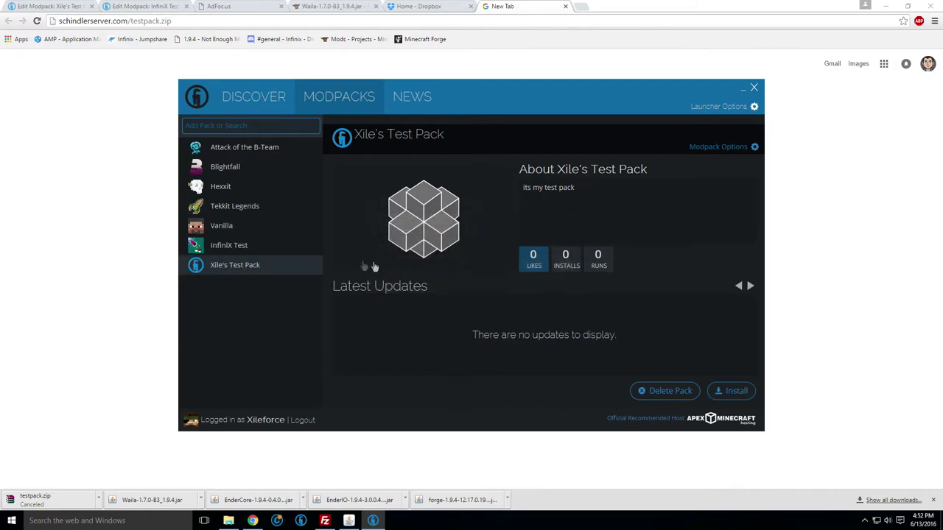
left_click(753, 88)
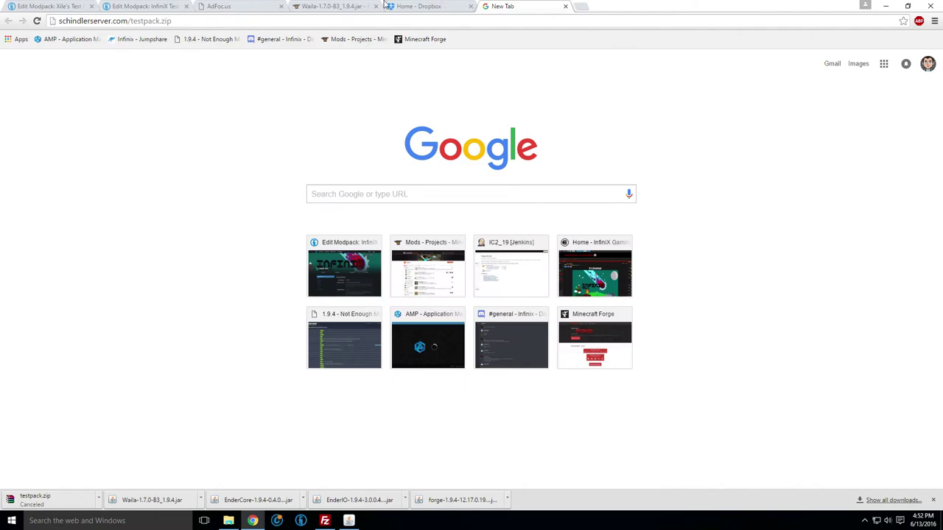
Resubmit the InfiniX Test modpack's settings without edits and close its browser tab
left_click(158, 6)
scroll(408, 233, "down", 6)
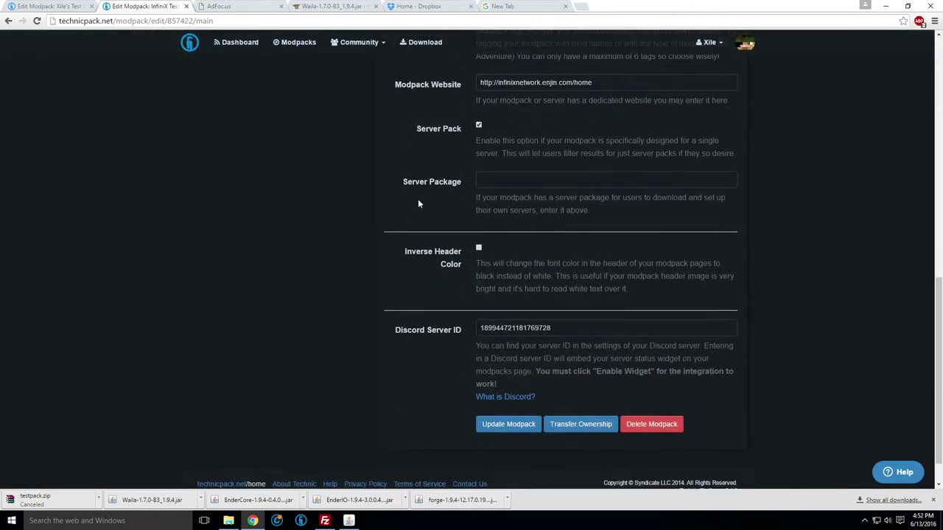
left_click(514, 392)
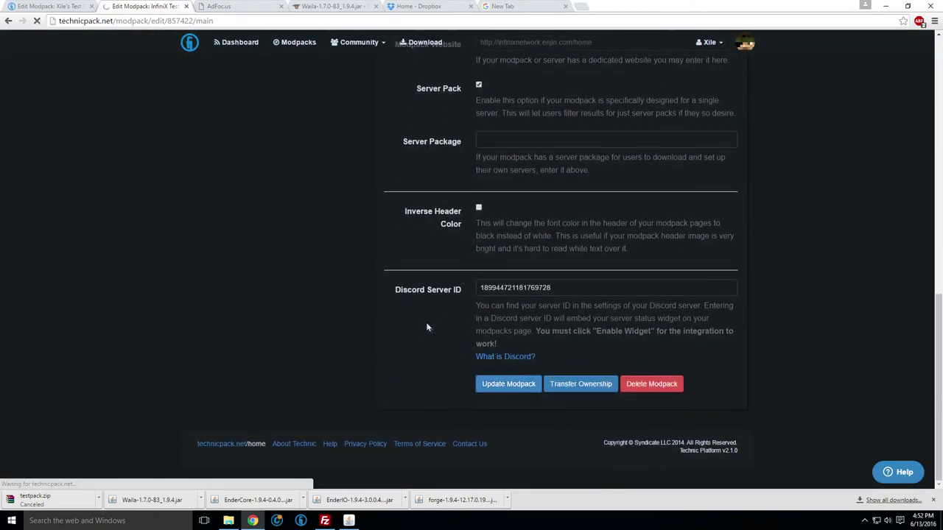
left_click(37, 6)
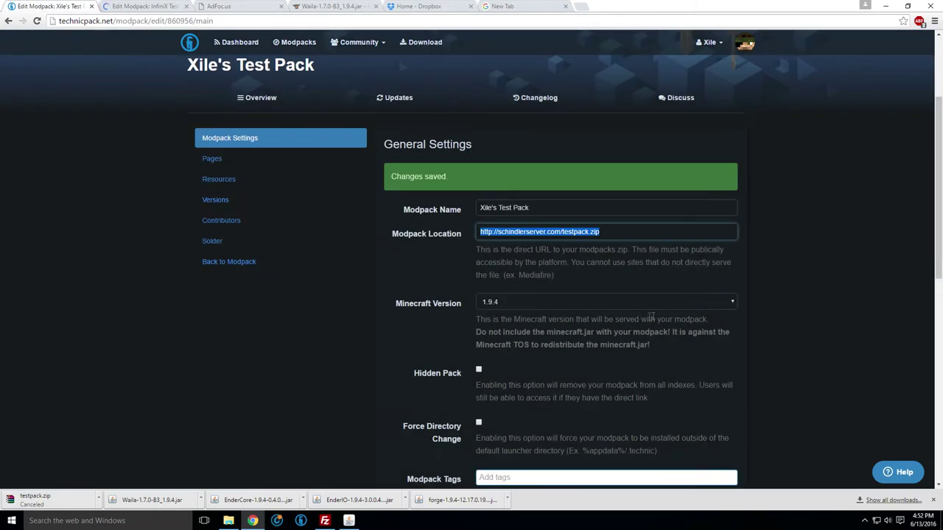
left_click(565, 265)
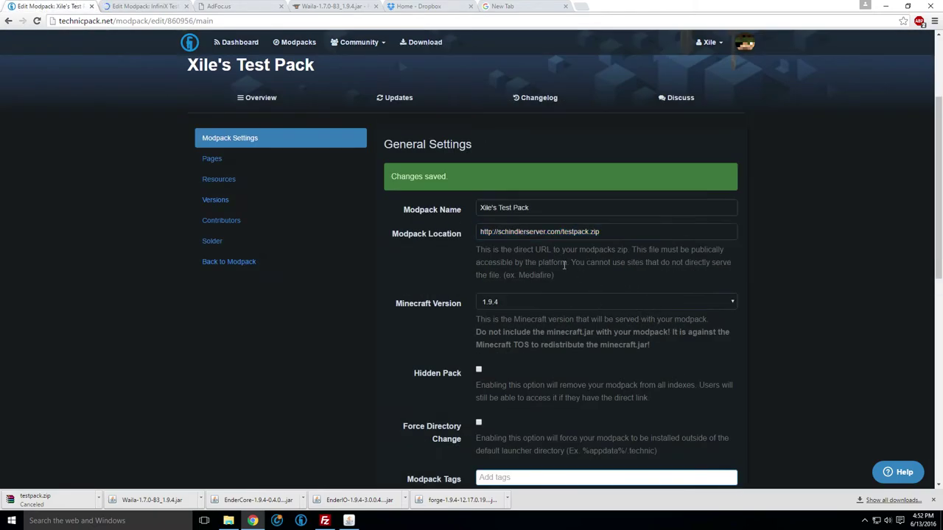
left_click(185, 6)
Submit the test pack's modpack update once more and look over the reloaded settings page
scroll(442, 206, "down", 3)
scroll(486, 225, "down", 5)
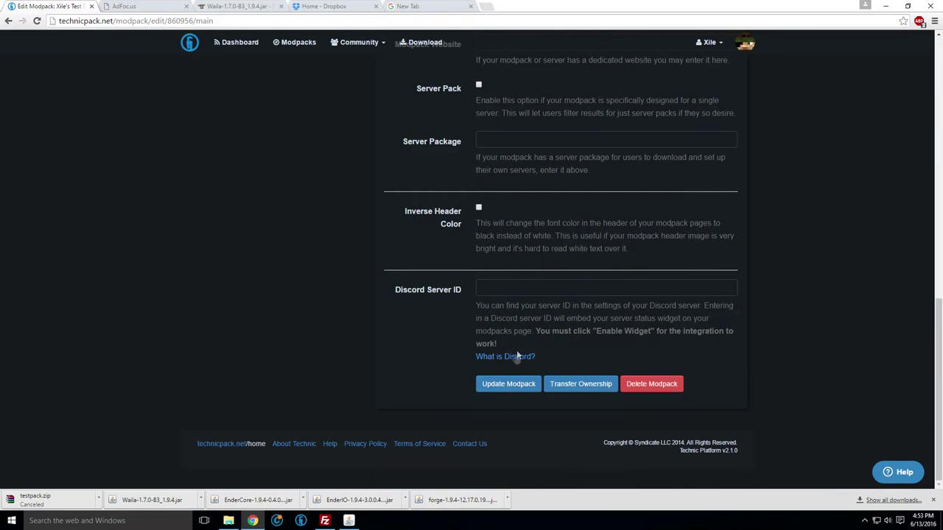
left_click(507, 383)
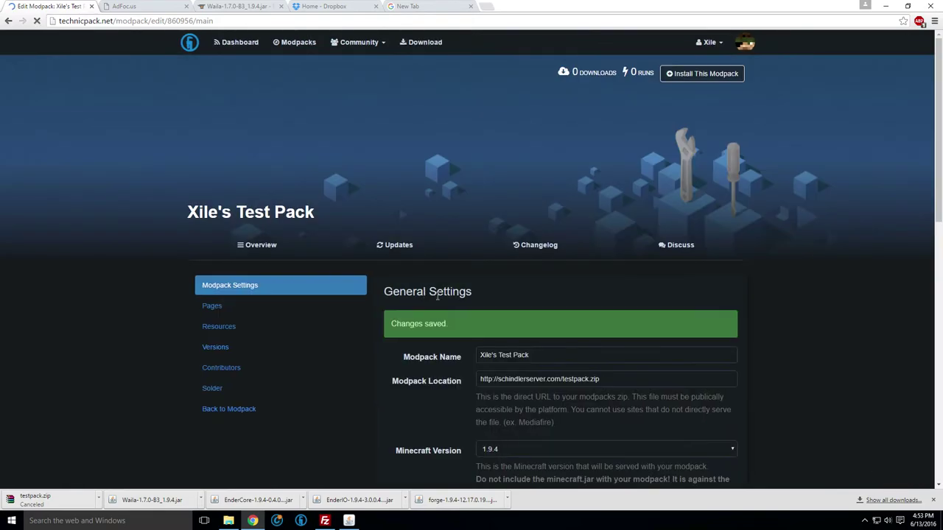
scroll(445, 299, "down", 3)
scroll(445, 295, "down", 6)
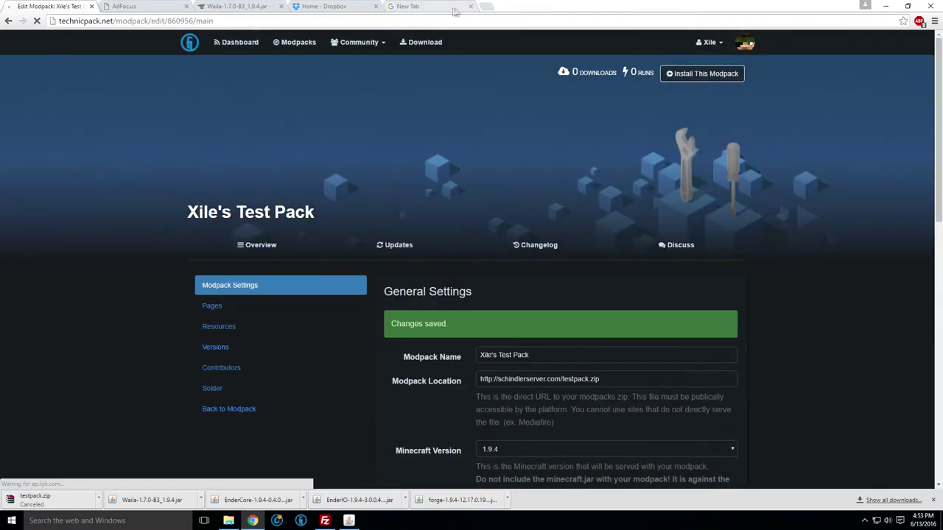
Reload schindlerserver.com/testpack.zip in the blank browser tab to test the direct download again
left_click(438, 6)
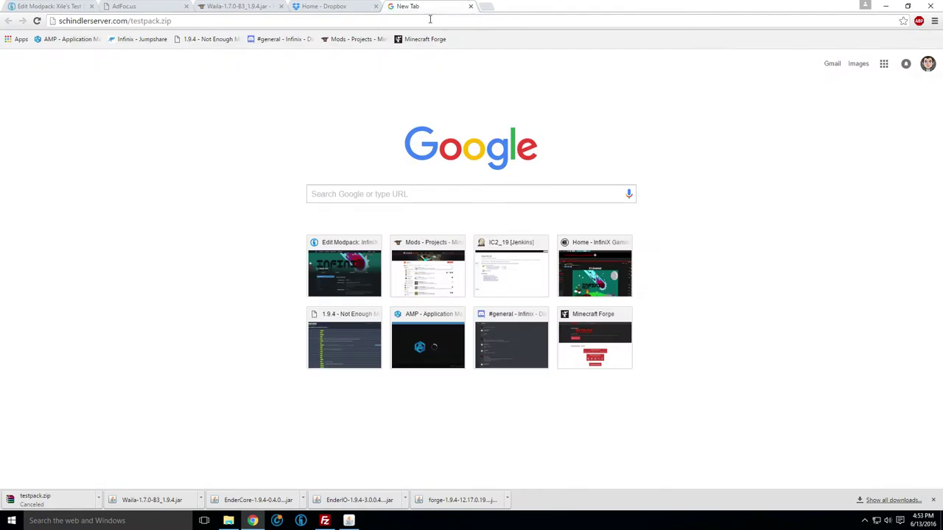
left_click(429, 20)
key("Return")
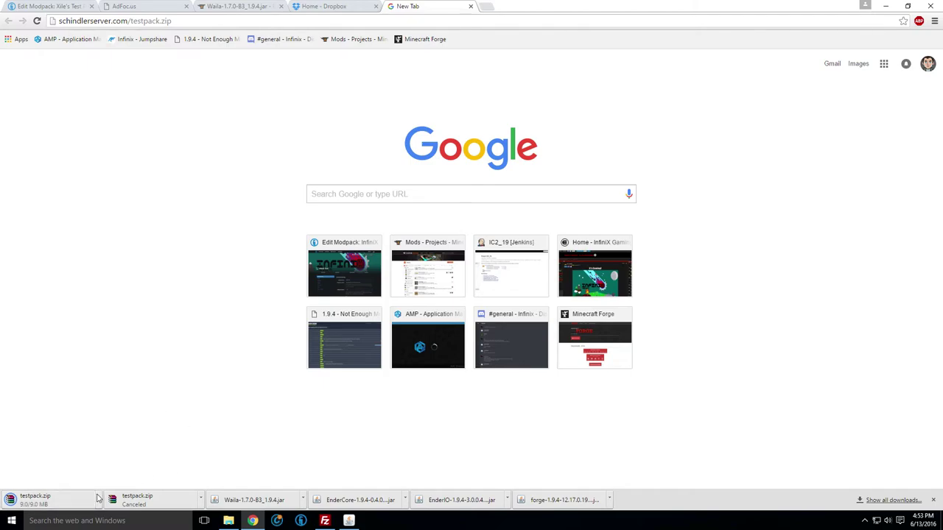
Open the downloaded testpack.zip, inspect its bin, mods and config folders, and close the archive
left_click(74, 501)
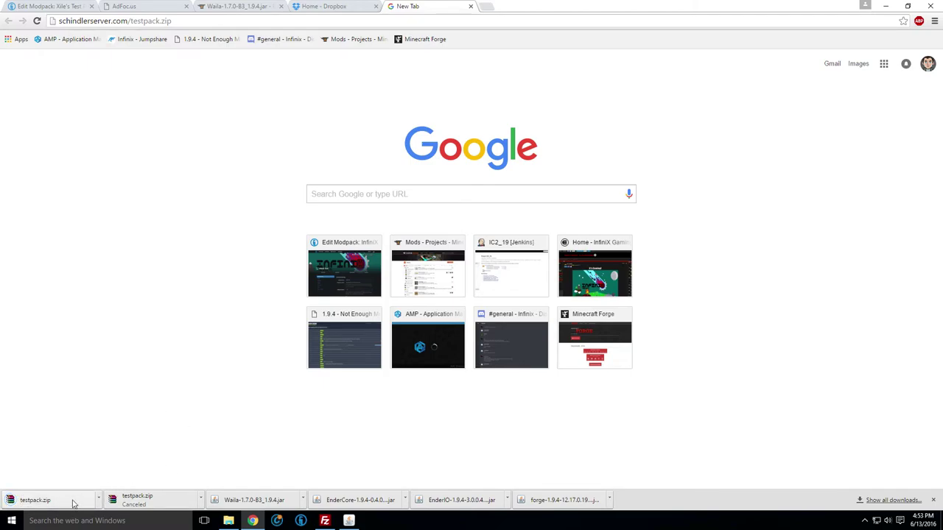
double_click(258, 366)
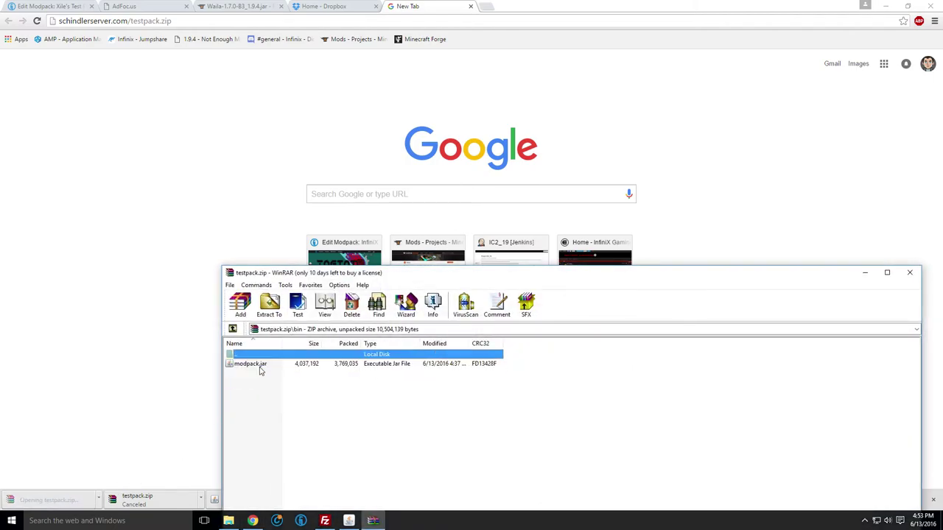
left_click(232, 330)
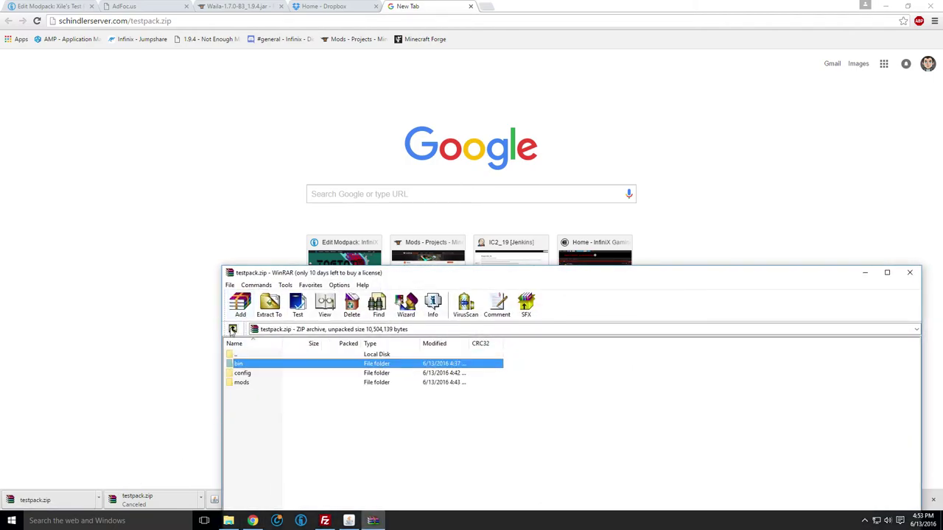
double_click(240, 382)
double_click(238, 355)
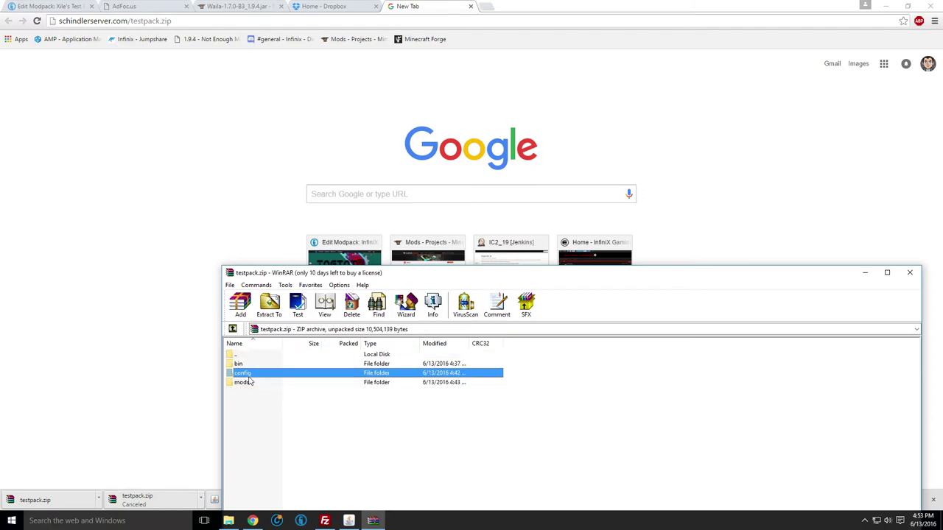
double_click(242, 372)
double_click(236, 355)
left_click_drag(448, 274, 343, 193)
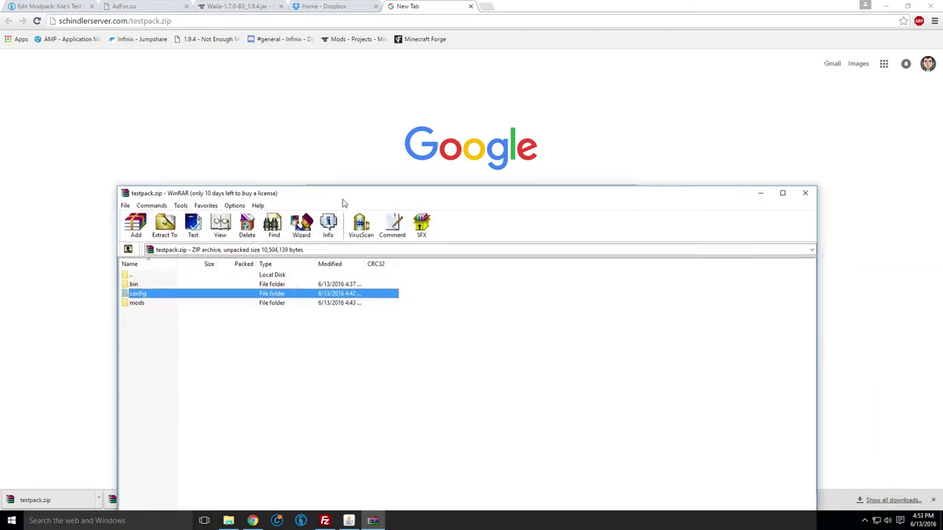
left_click(804, 193)
Dismiss the finished Forge server installer's message and install the test pack in the Technic Launcher
left_click(71, 8)
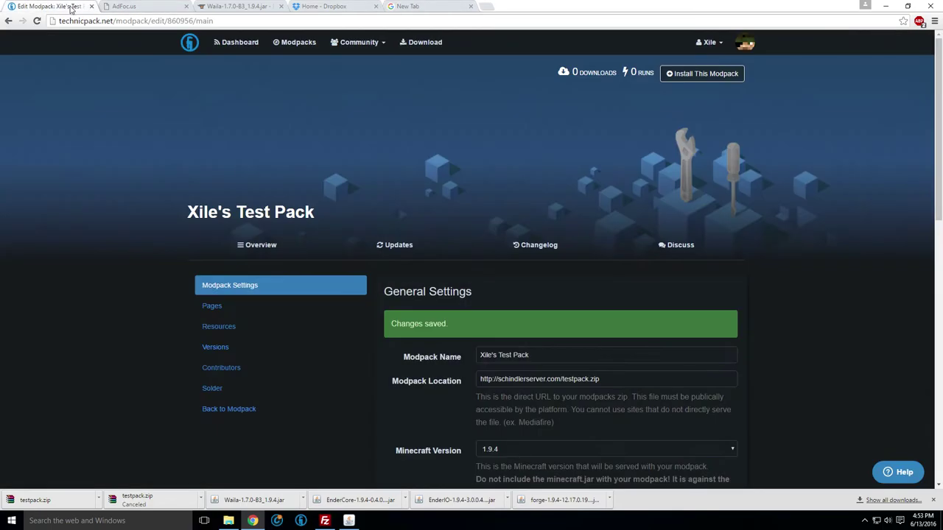
scroll(467, 321, "down", 15)
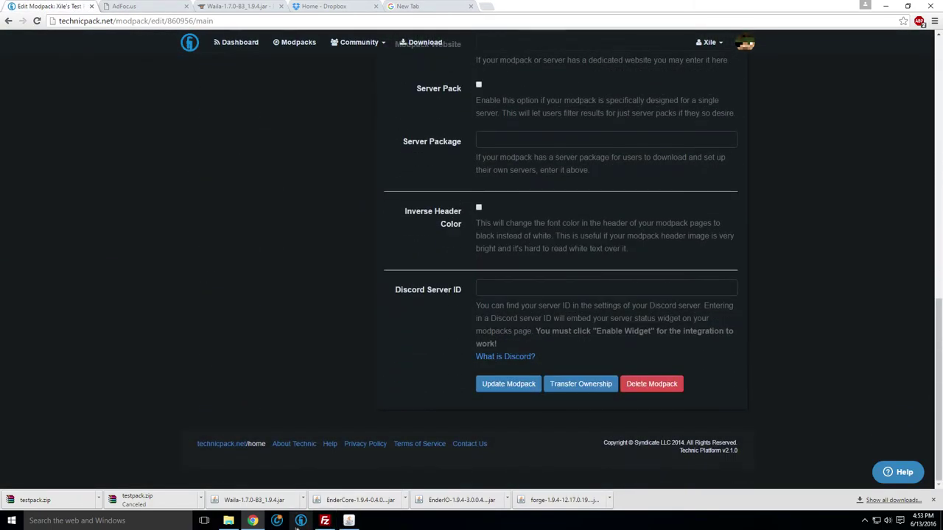
left_click(349, 522)
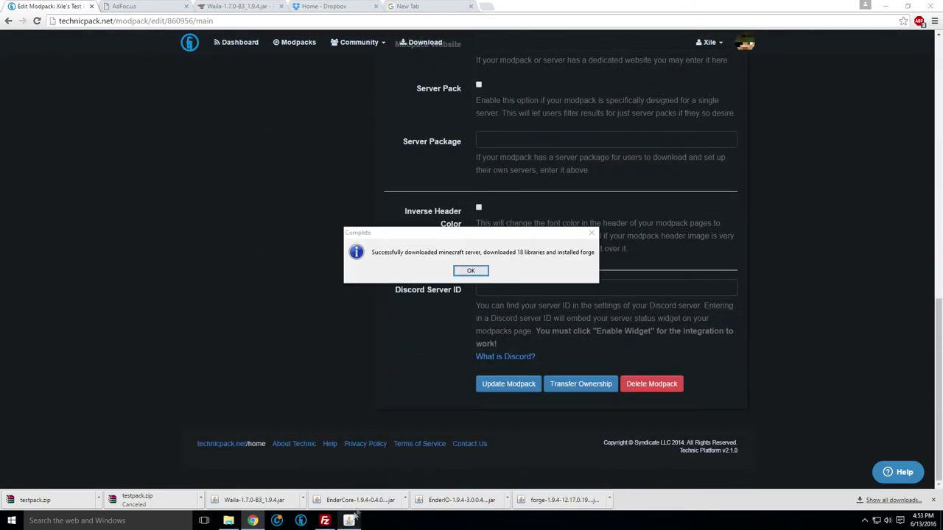
left_click(472, 271)
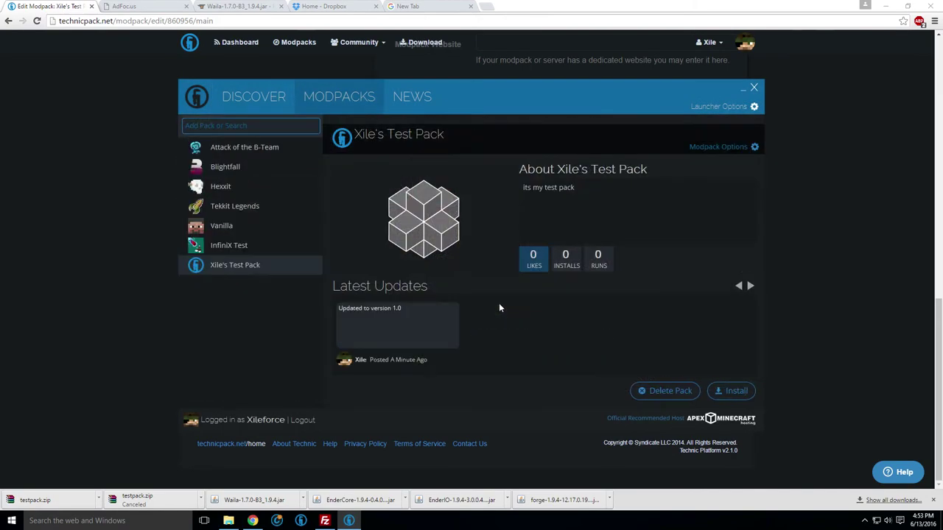
left_click(728, 388)
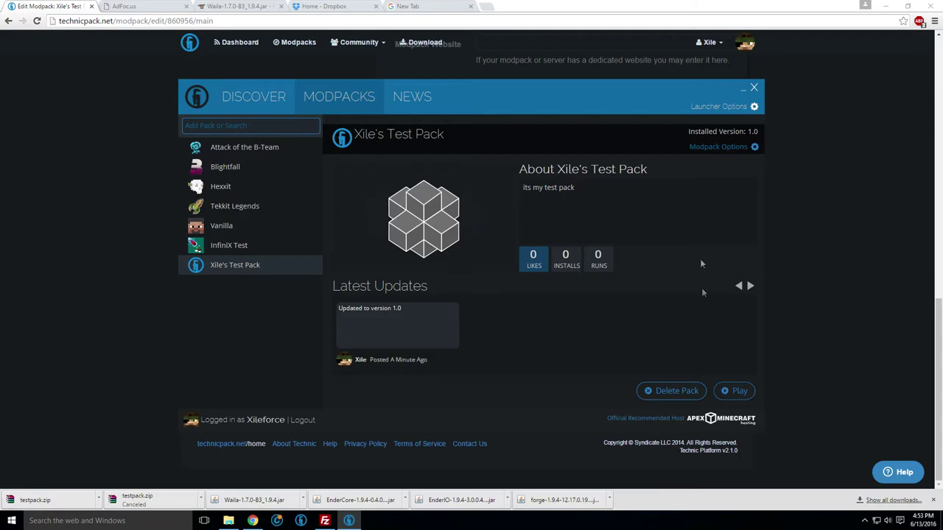
Set the memory in the launcher's Java settings to 5 GB
left_click(733, 108)
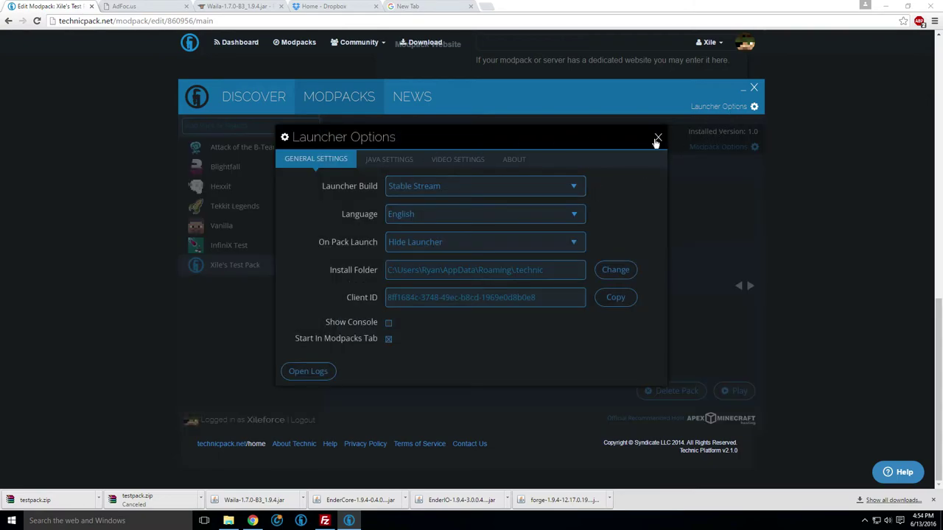
left_click(657, 139)
left_click(734, 107)
left_click(393, 158)
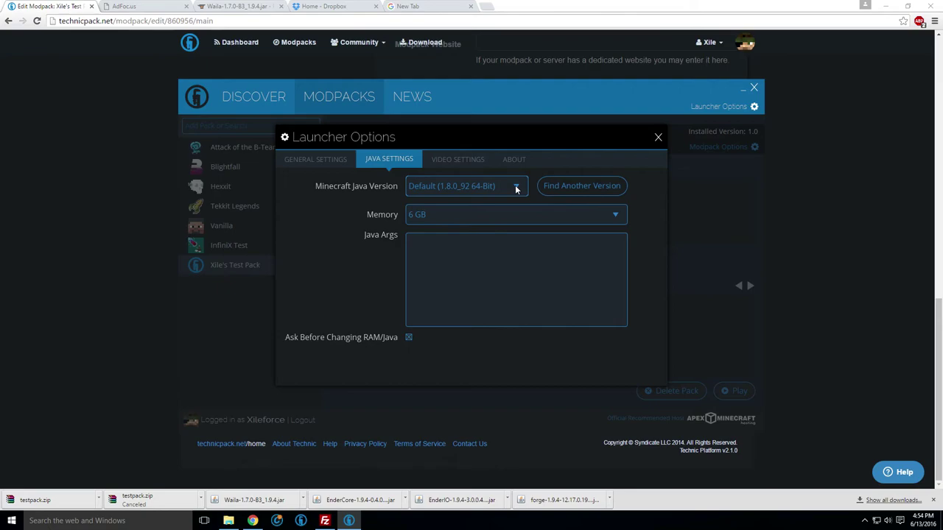
left_click(492, 215)
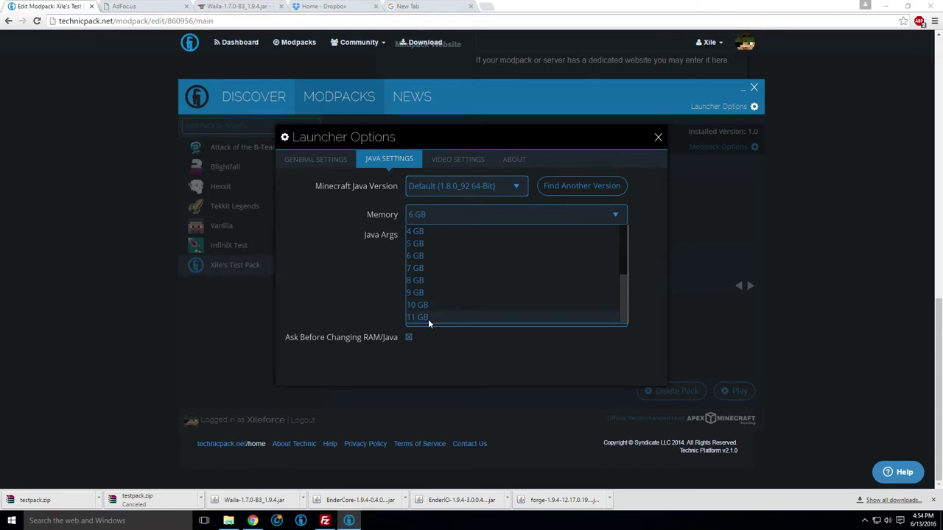
scroll(429, 306, "up", 3)
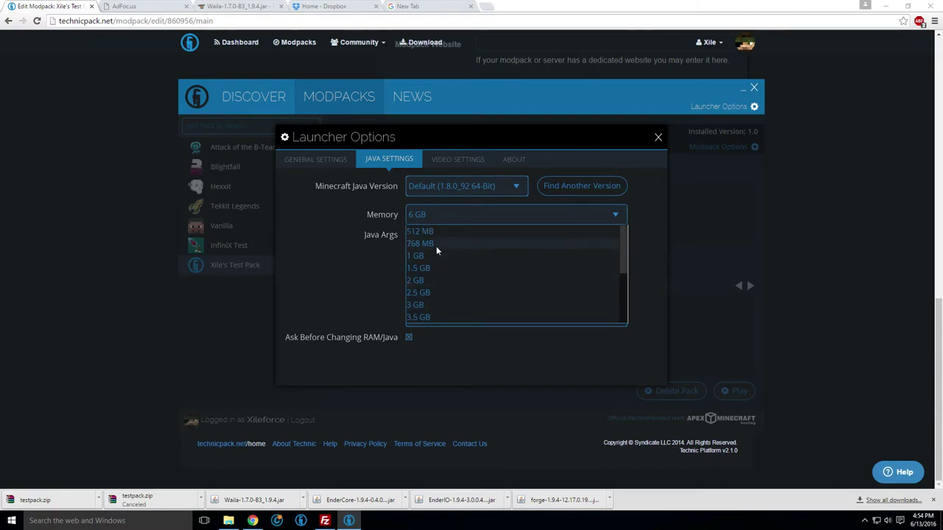
scroll(438, 249, "down", 3)
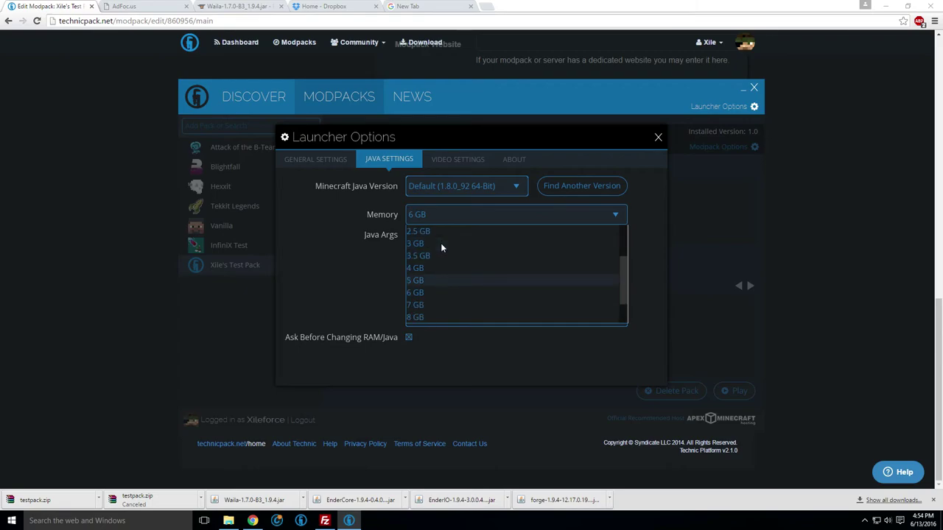
scroll(438, 286, "up", 1)
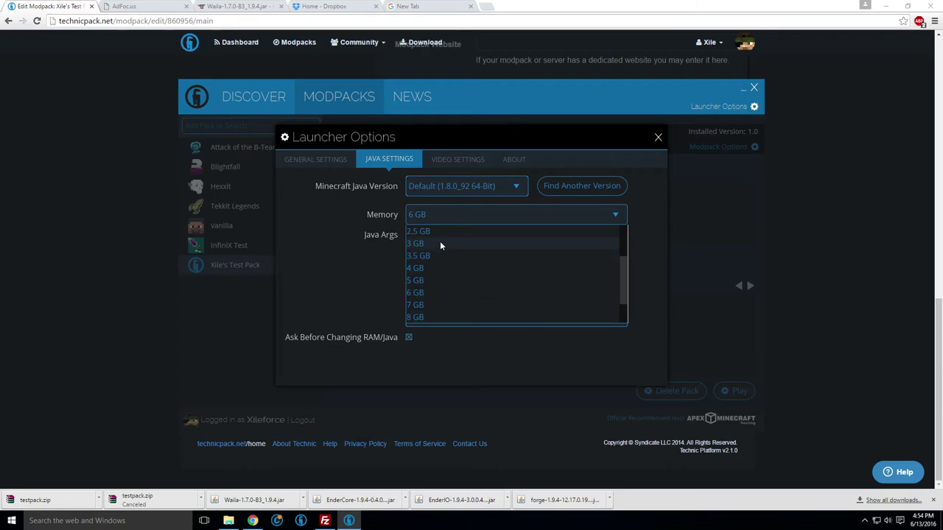
scroll(442, 250, "down", 1)
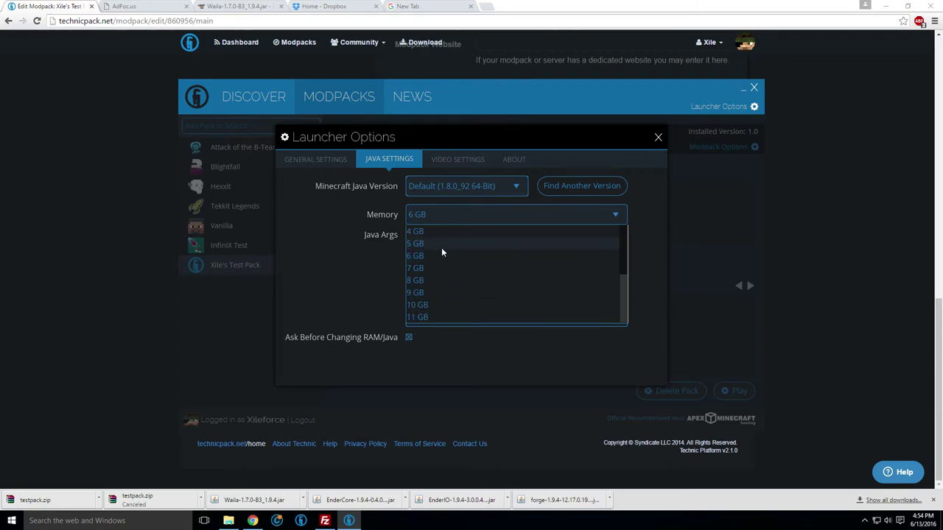
left_click(442, 246)
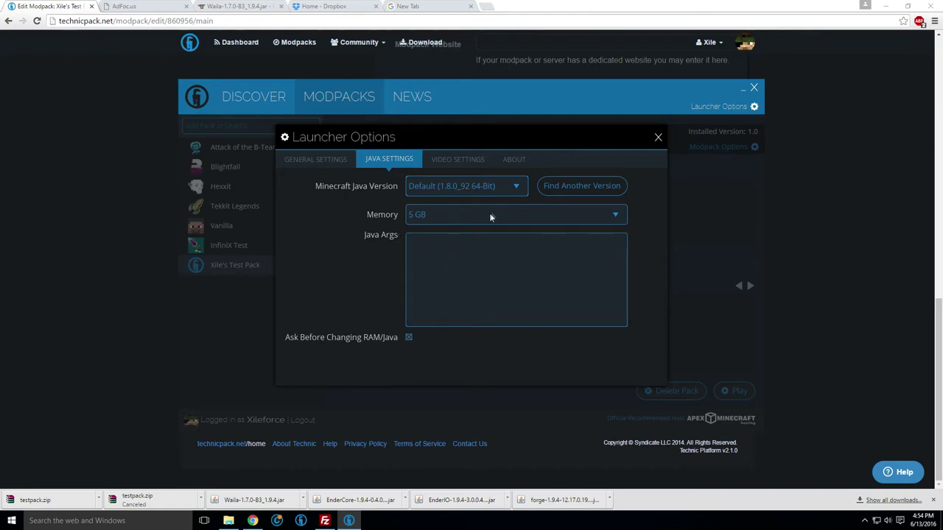
Look through the available launcher memory sizes, keep 5 GB selected, and close the launcher options
left_click(448, 217)
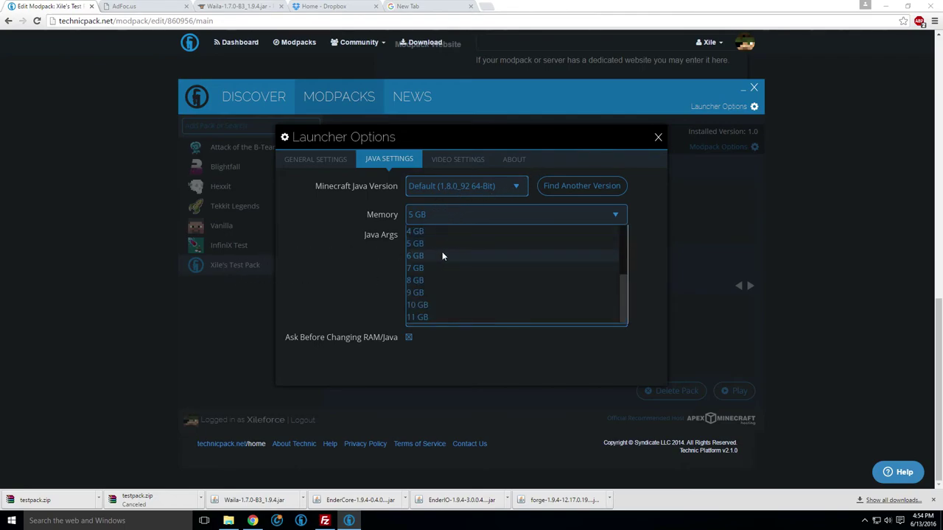
scroll(442, 251, "up", 3)
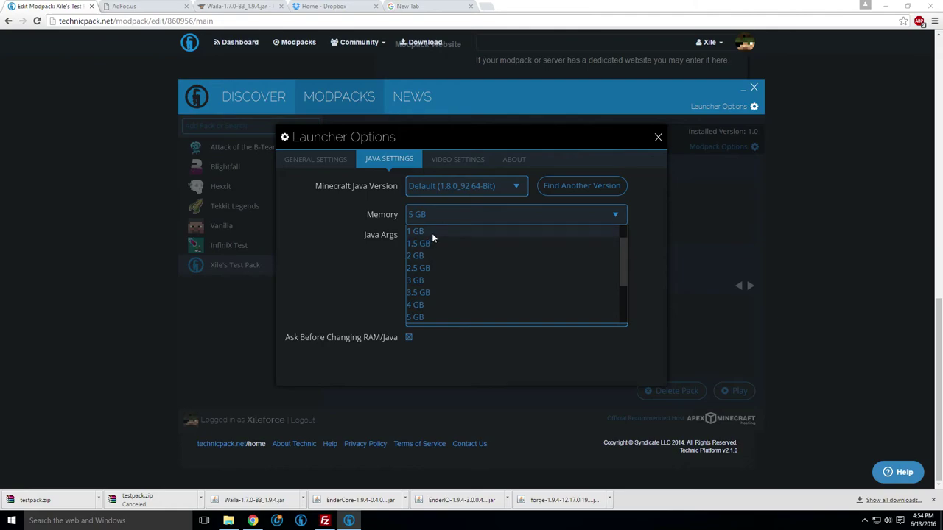
scroll(433, 232, "down", 2)
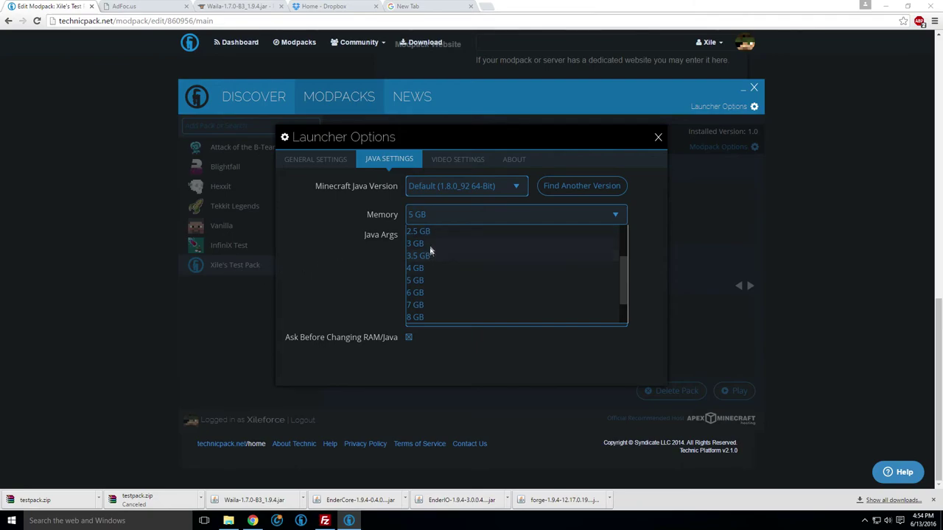
scroll(430, 266, "up", 2)
scroll(429, 256, "down", 1)
scroll(416, 284, "down", 1)
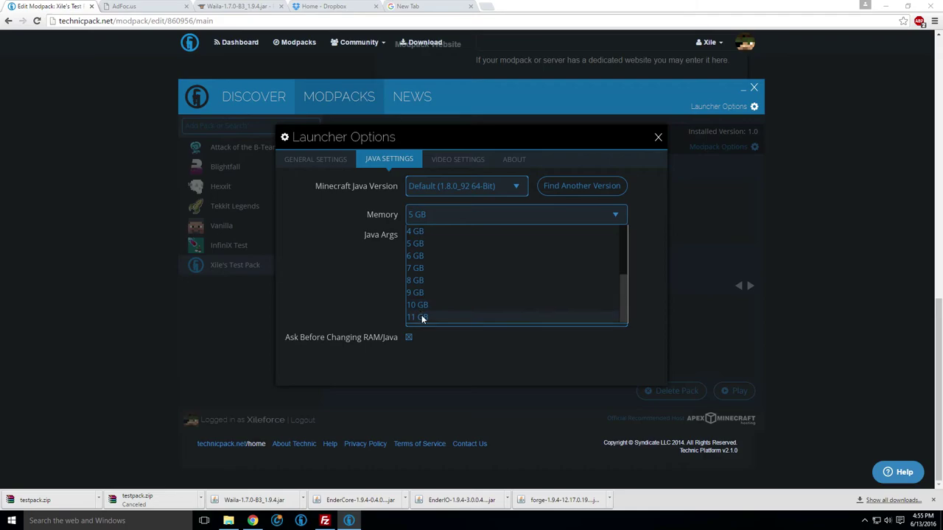
scroll(420, 294, "up", 3)
scroll(422, 293, "down", 2)
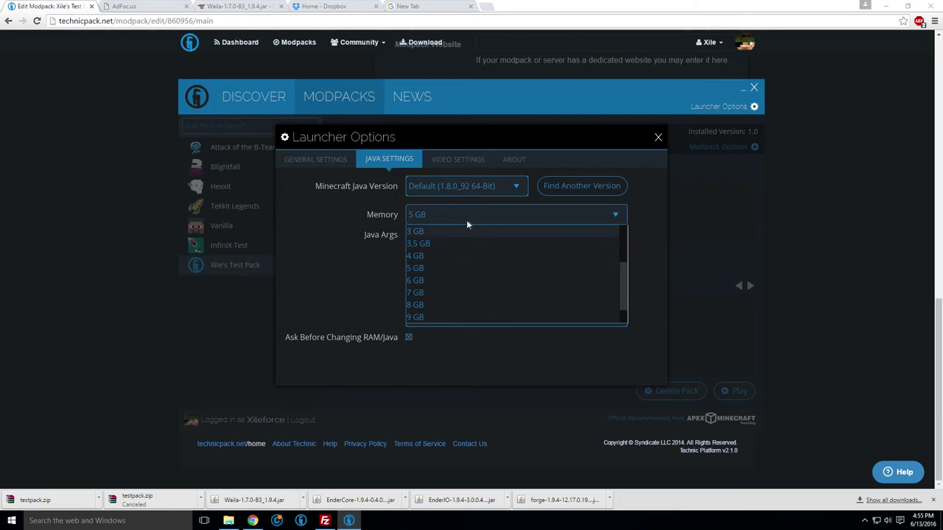
left_click(426, 269)
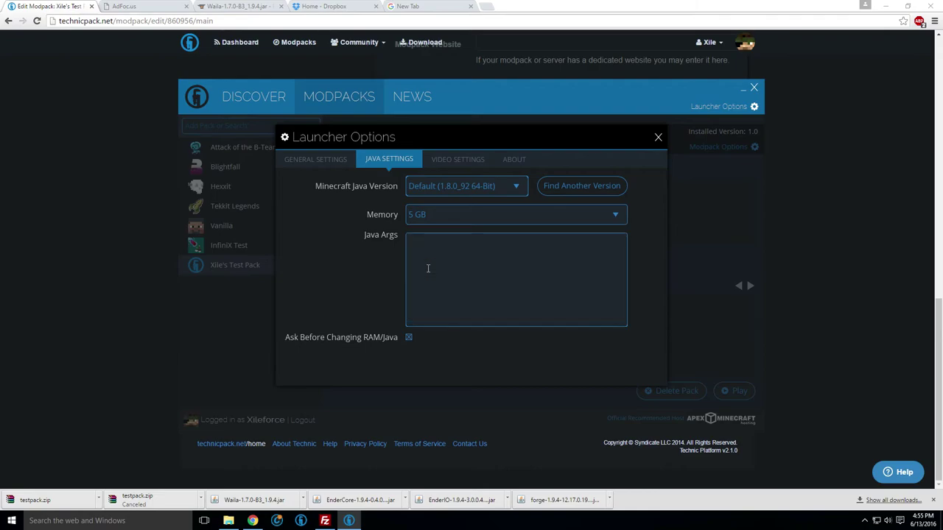
left_click(658, 140)
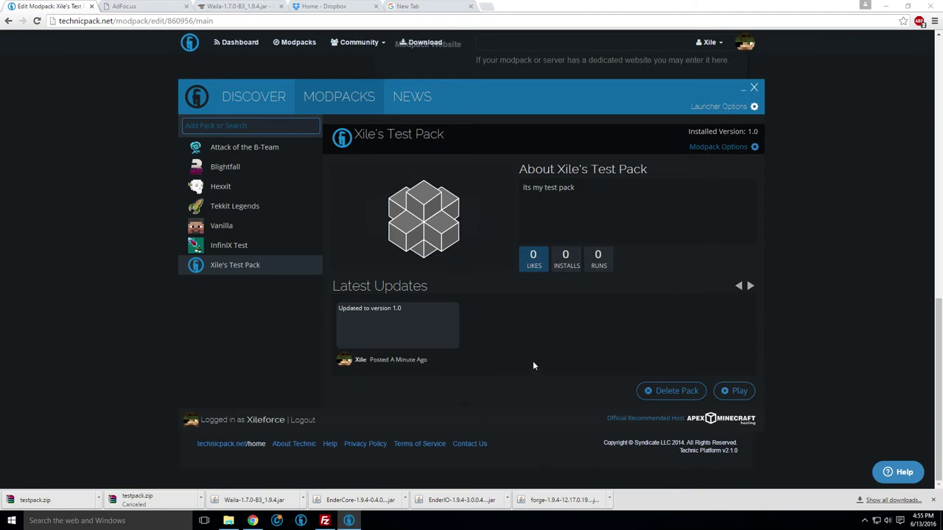
Launch the installed test pack, review Minecraft's list of loaded mods, and return to the title screen
left_click(738, 391)
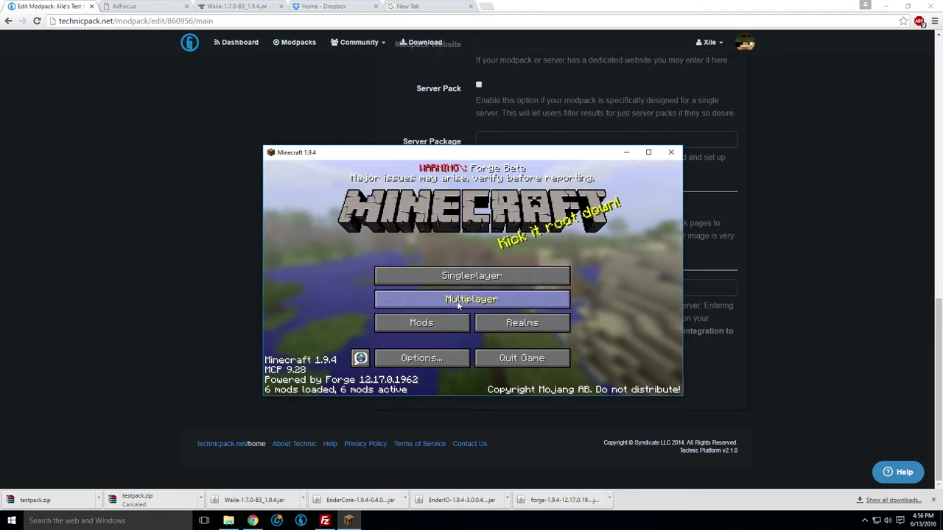
left_click(441, 327)
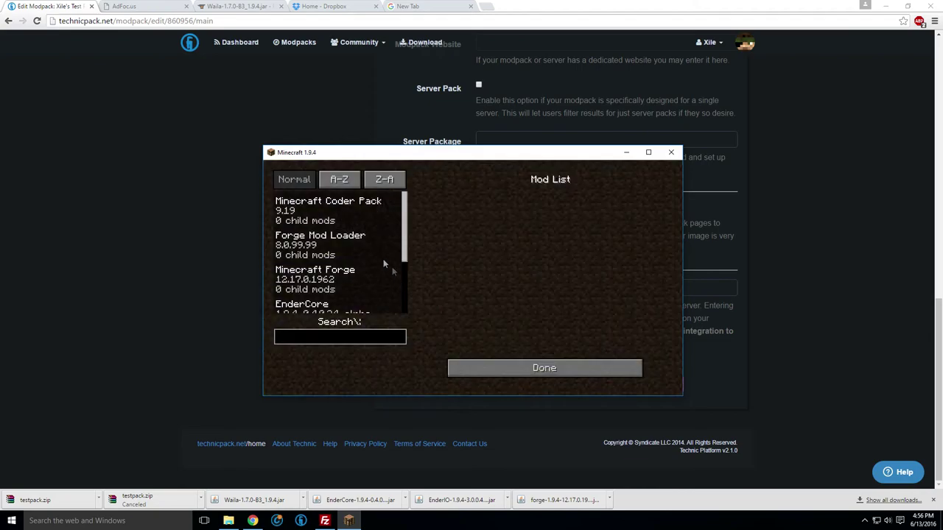
scroll(332, 273, "down", 4)
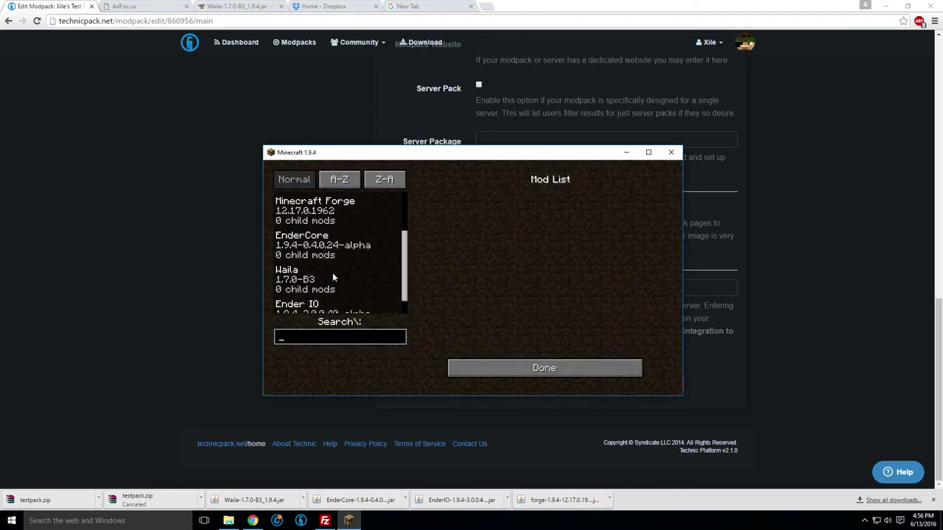
left_click(528, 371)
Create a new singleplayer world in Creative mode
left_click(437, 284)
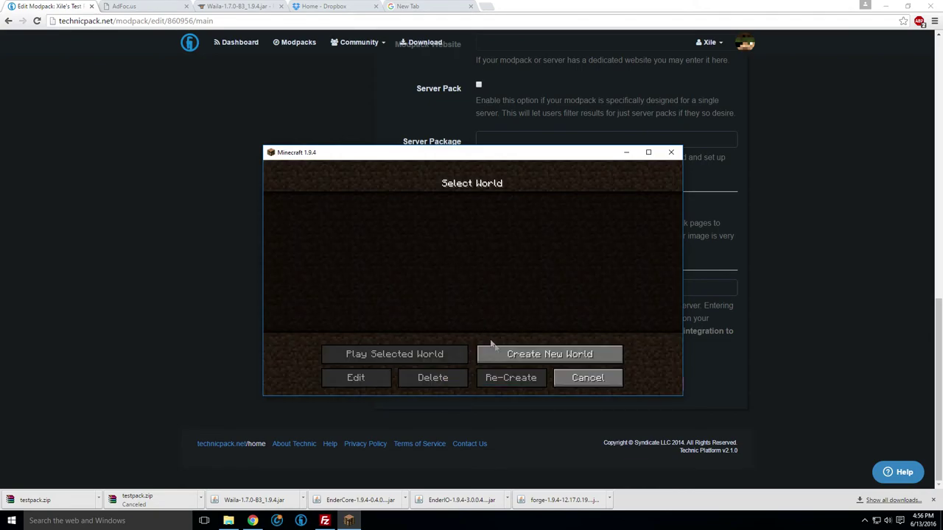
left_click(520, 355)
left_click(461, 283)
left_click(460, 282)
left_click(413, 376)
Start the Forge server with the Launch batch file in D:\Modpack\Server and switch back to the Minecraft window
left_click(229, 521)
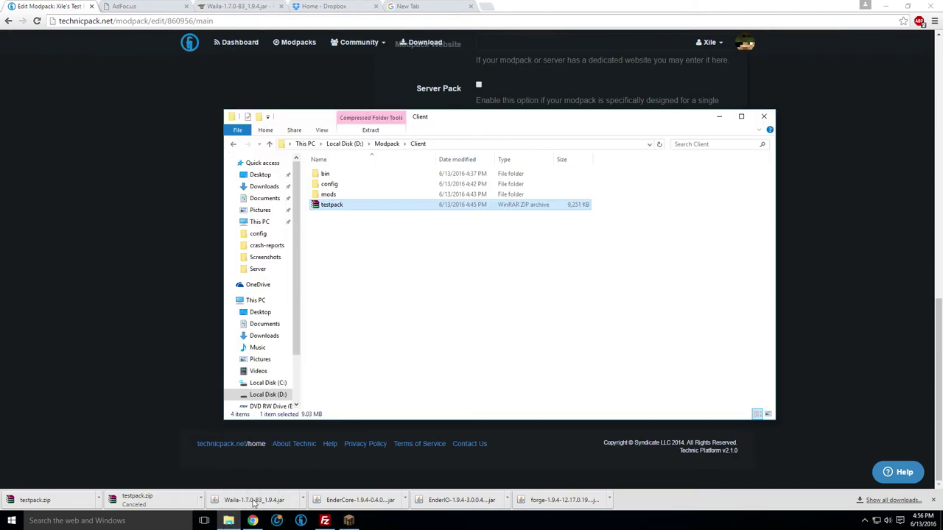
left_click(386, 144)
double_click(356, 185)
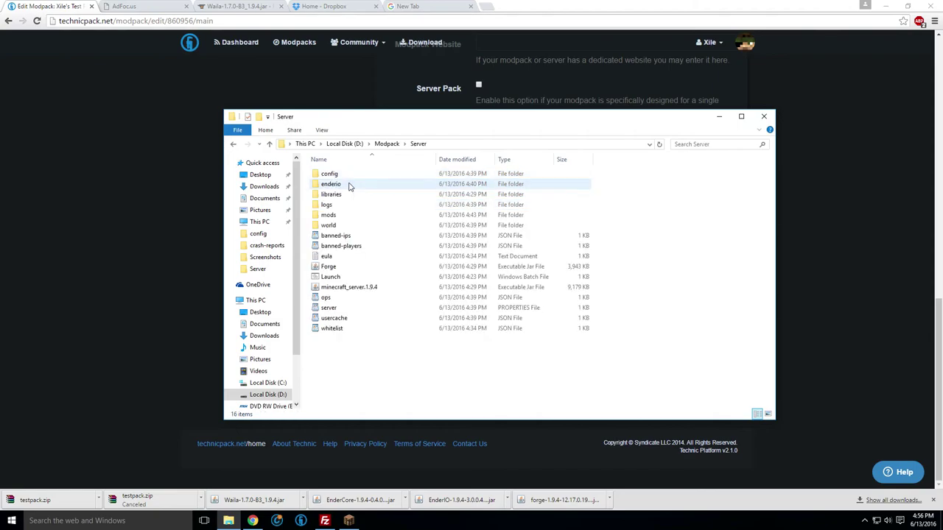
double_click(361, 279)
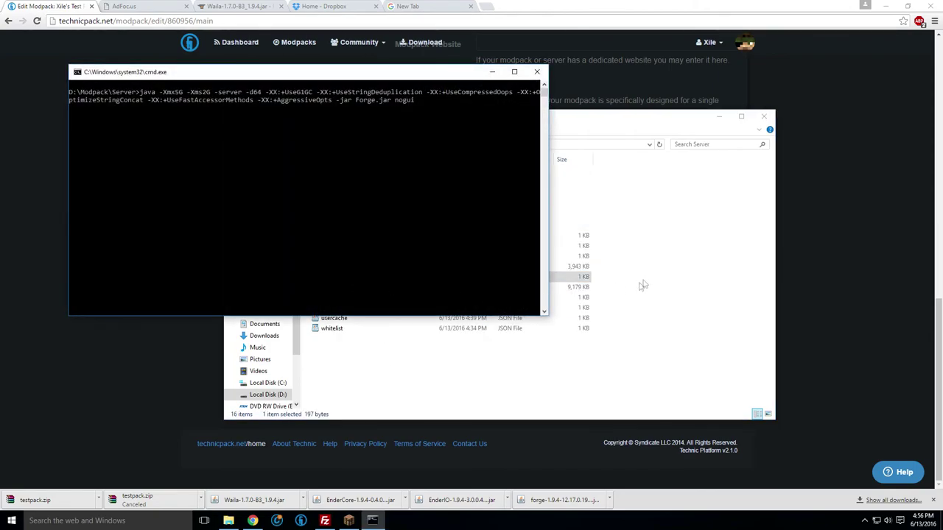
mouse_move(349, 520)
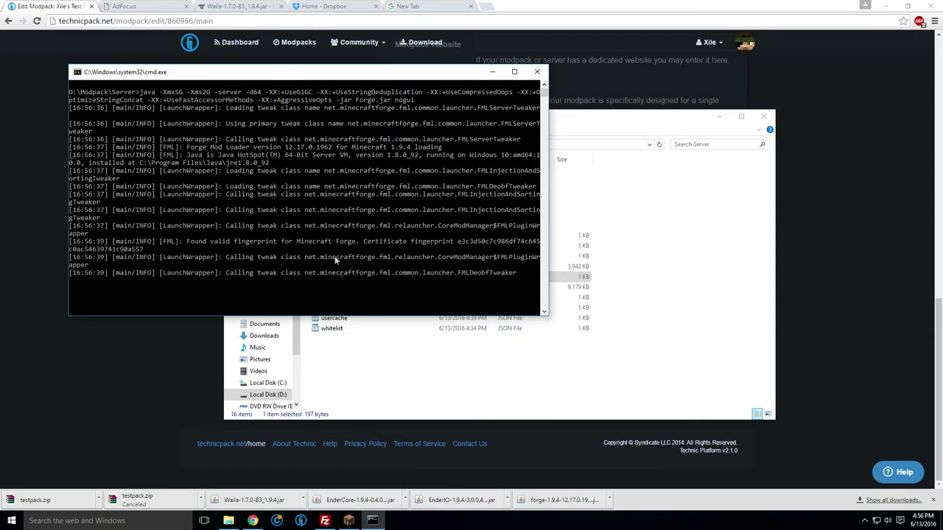
mouse_move(359, 526)
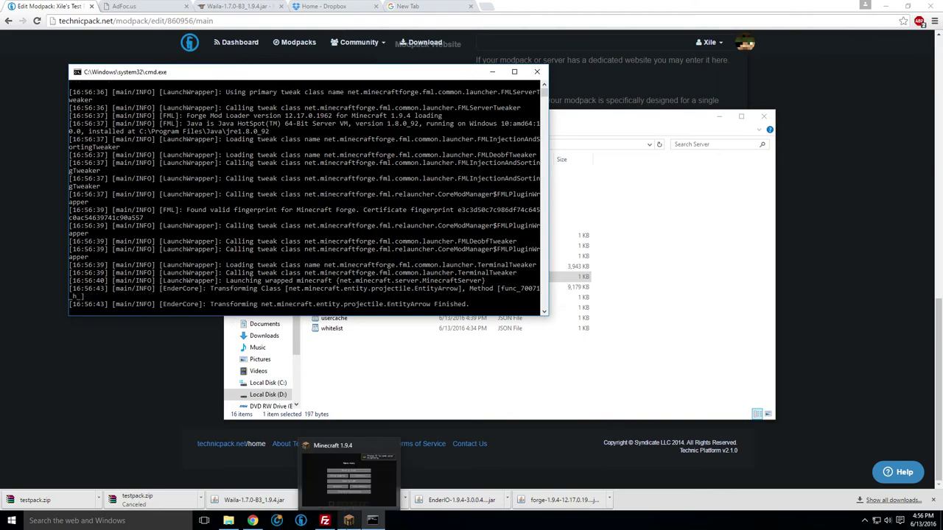
left_click(348, 479)
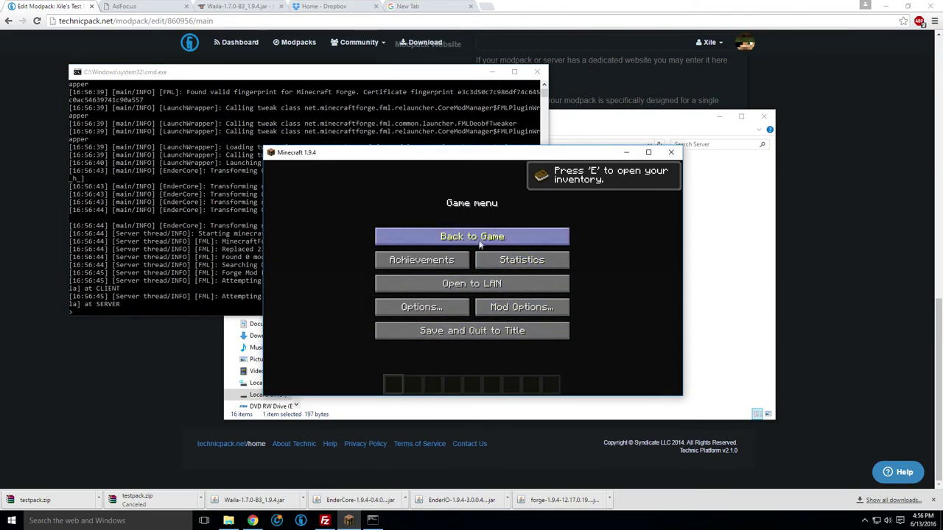
Resume the singleplayer world and check the frame rate in the debug overlay, closing the overlay again
left_click(442, 236)
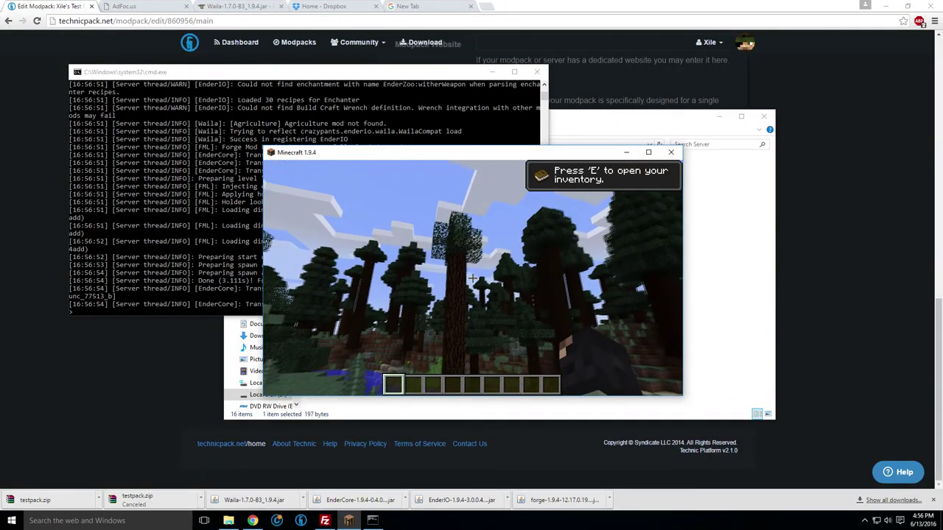
key("F3")
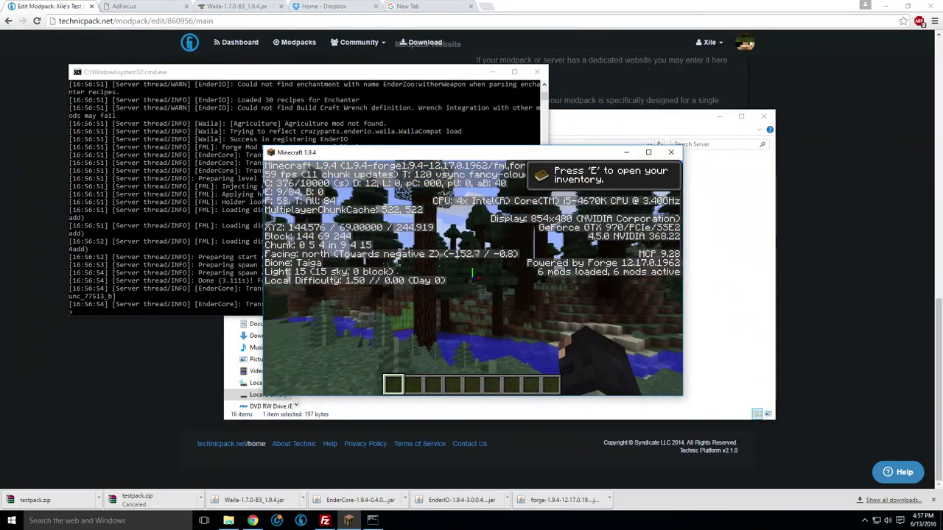
key("F3")
Maximize the Minecraft window, set Max Framerate to Unlimited in the video settings, and return to the world
key("t")
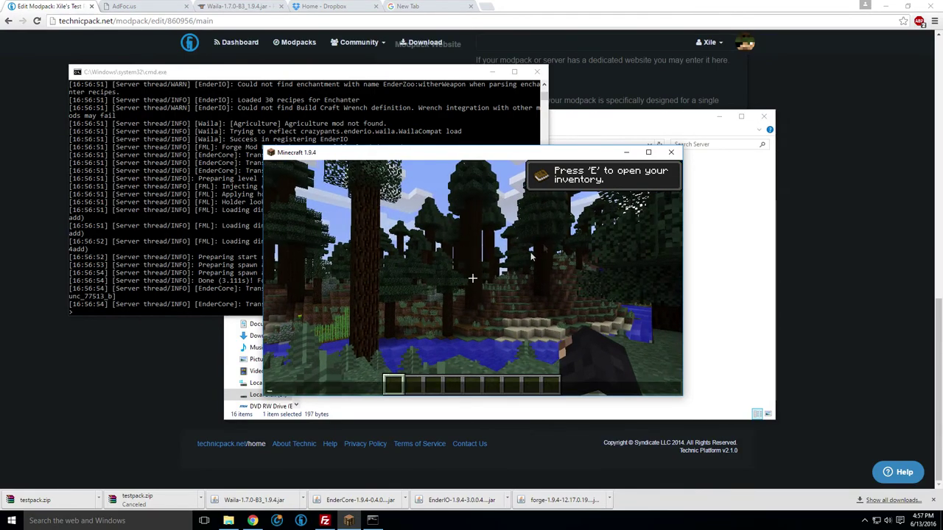
left_click(648, 153)
key("Escape")
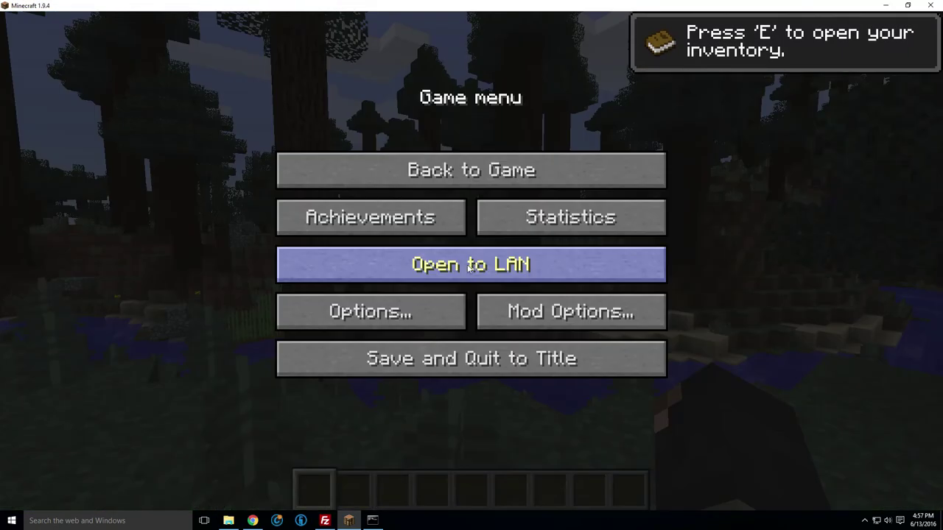
left_click(382, 310)
left_click(355, 247)
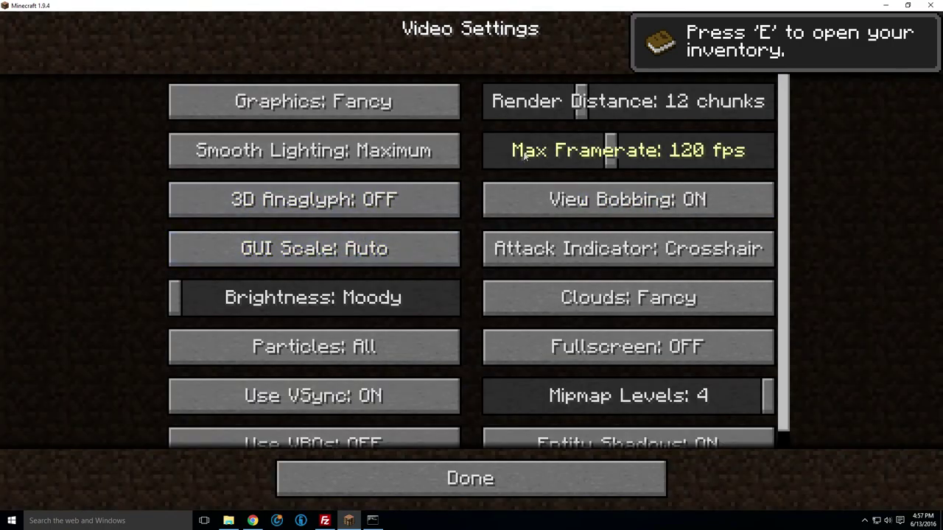
left_click_drag(613, 161, 847, 152)
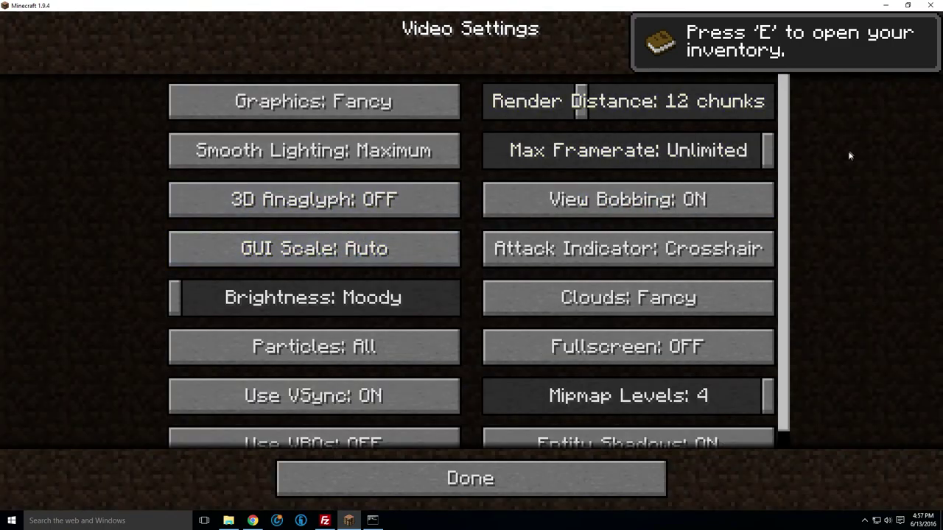
scroll(551, 381, "down", 1)
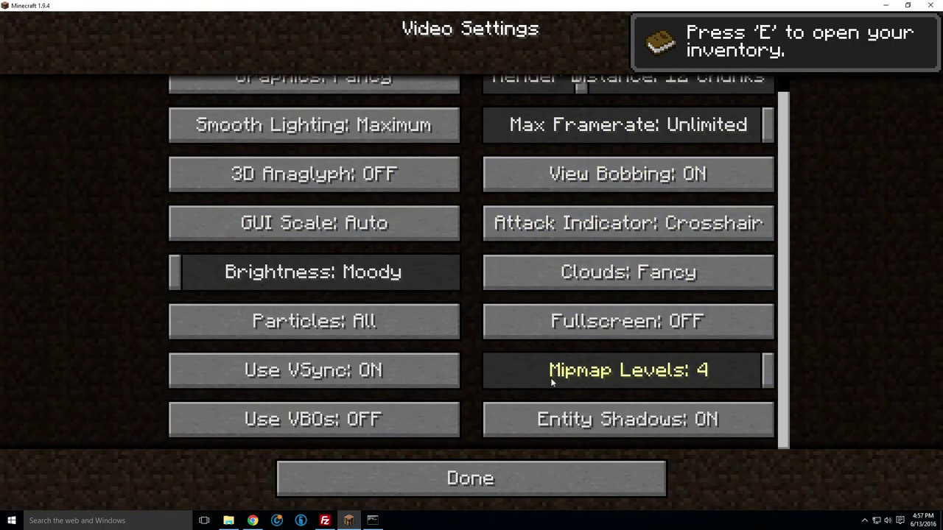
left_click(512, 479)
left_click(503, 435)
Set Use VSync to OFF in the video settings, checking the frame rate in the debug overlay before and after
key("F3")
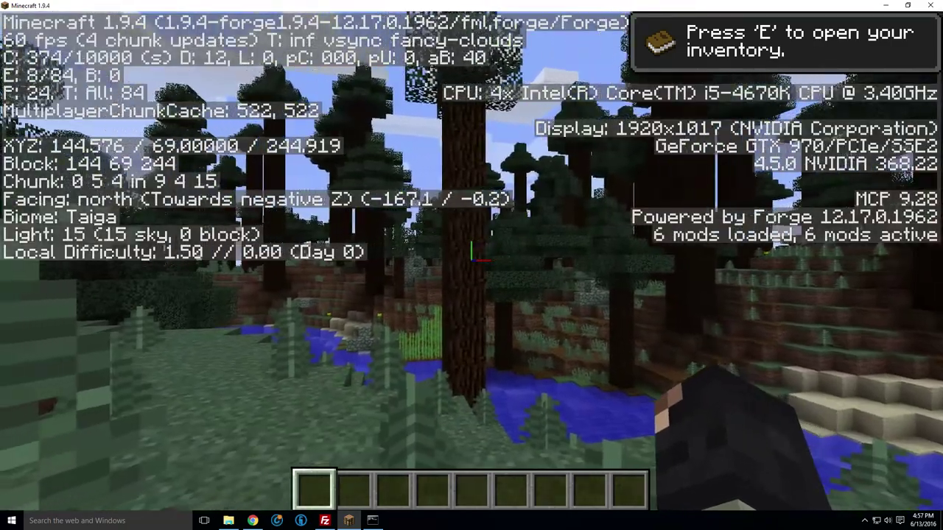
key("Escape")
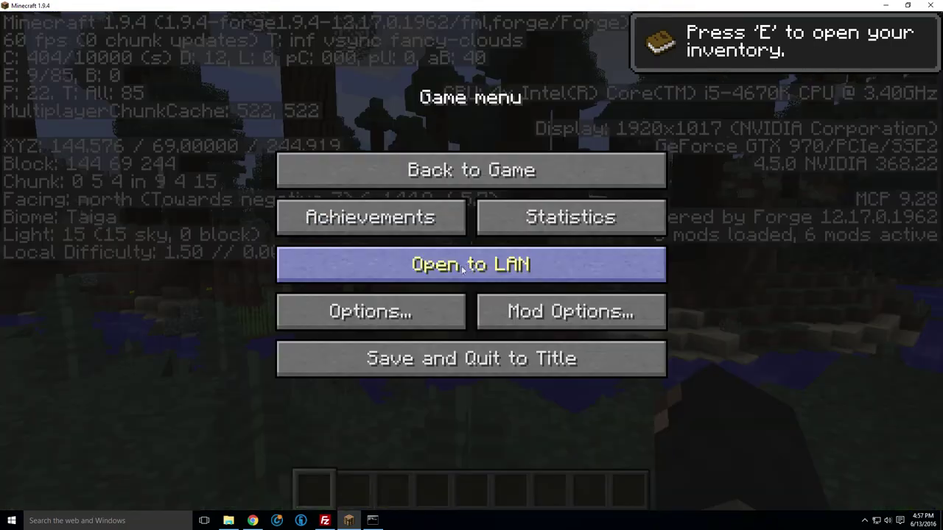
left_click(347, 311)
left_click(352, 299)
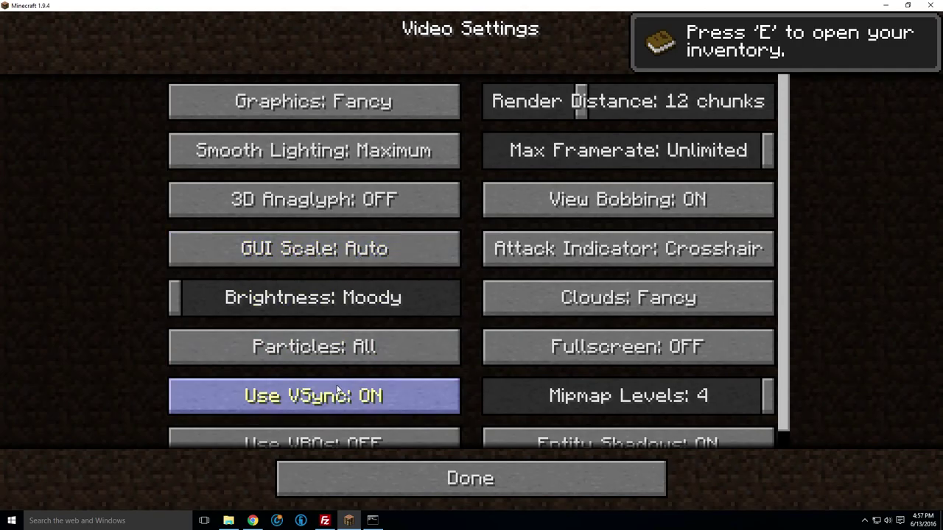
left_click(368, 398)
left_click(429, 473)
left_click(422, 439)
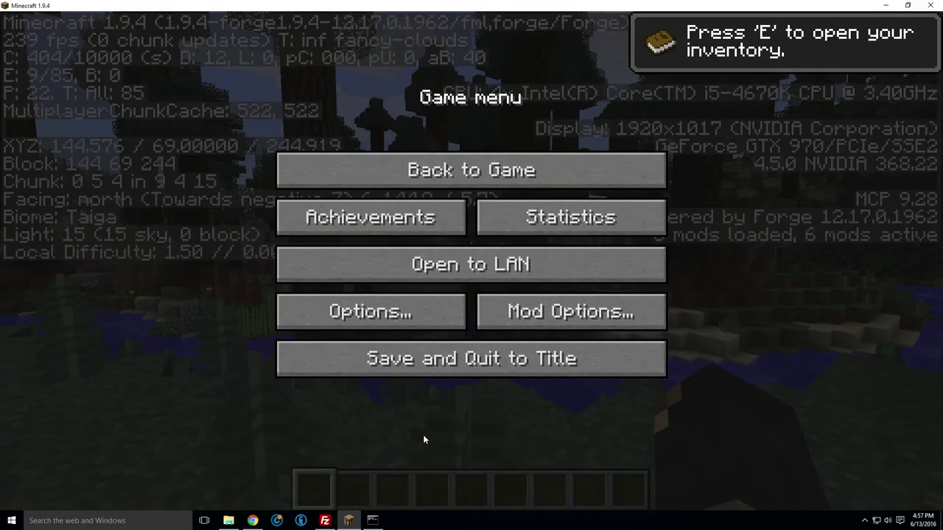
key("Escape")
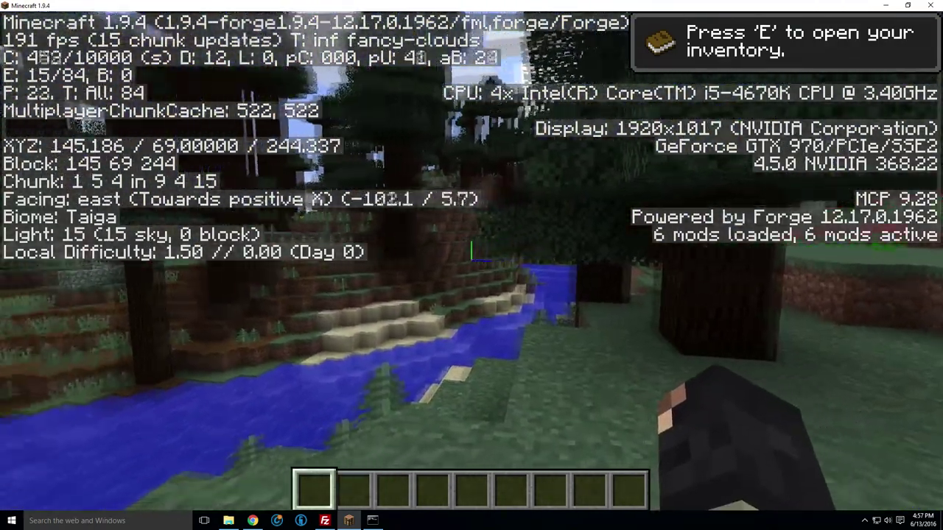
key("F3")
Add a Stirling Generator and an Item Buffer to the hotbar from the EnderIO category of the creative inventory
key("w")
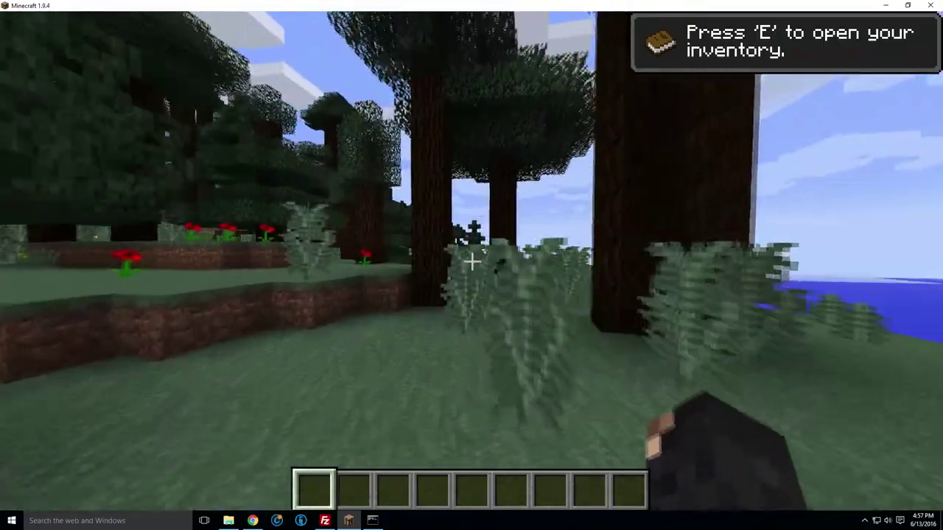
key("w")
key("e")
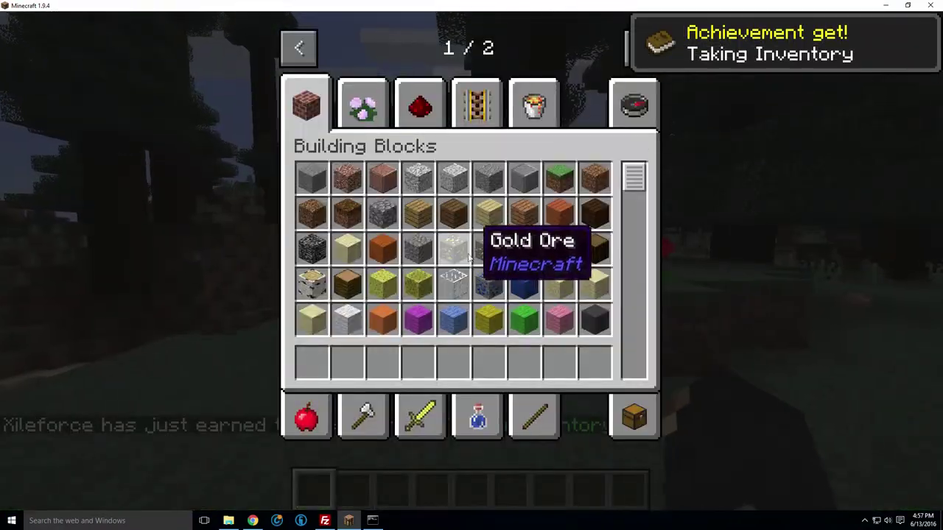
left_click(635, 64)
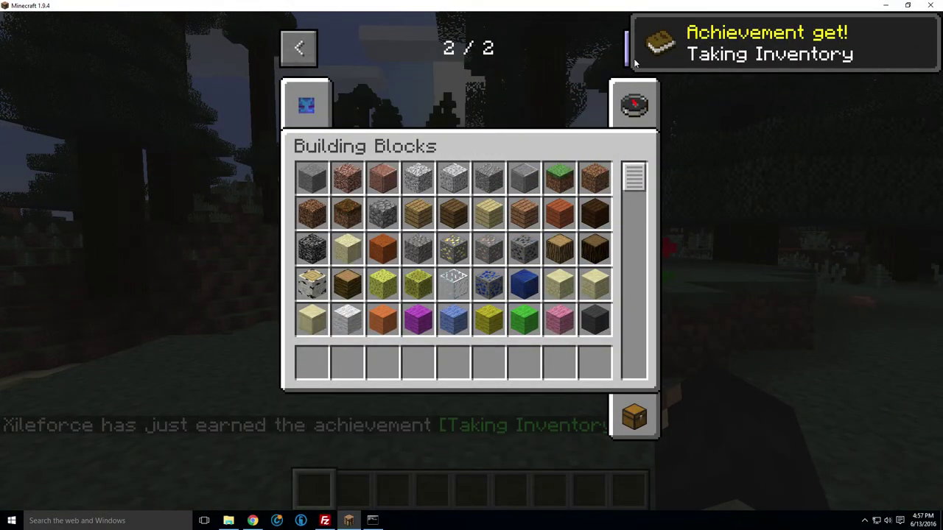
left_click(310, 103)
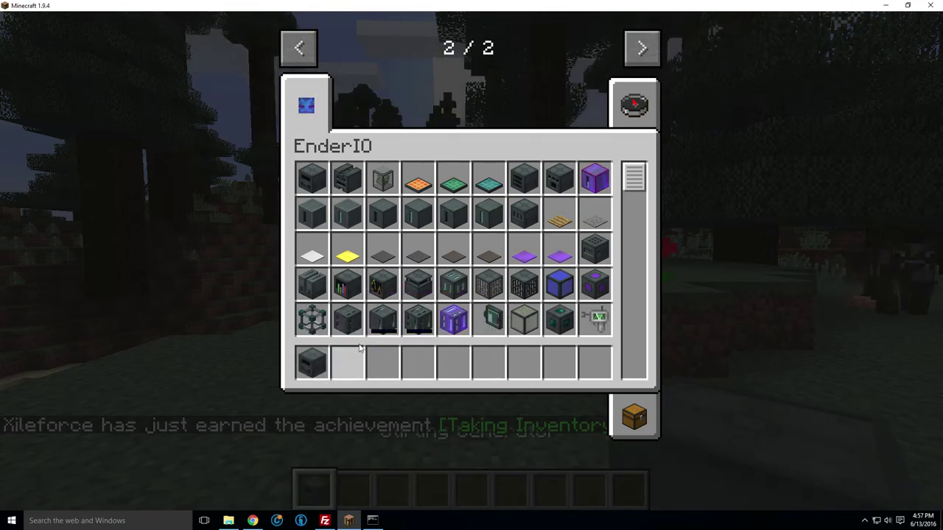
key("e")
Place the Stirling Generator on the grass and set the Item Buffer directly beside it
key("w")
right_click(472, 261)
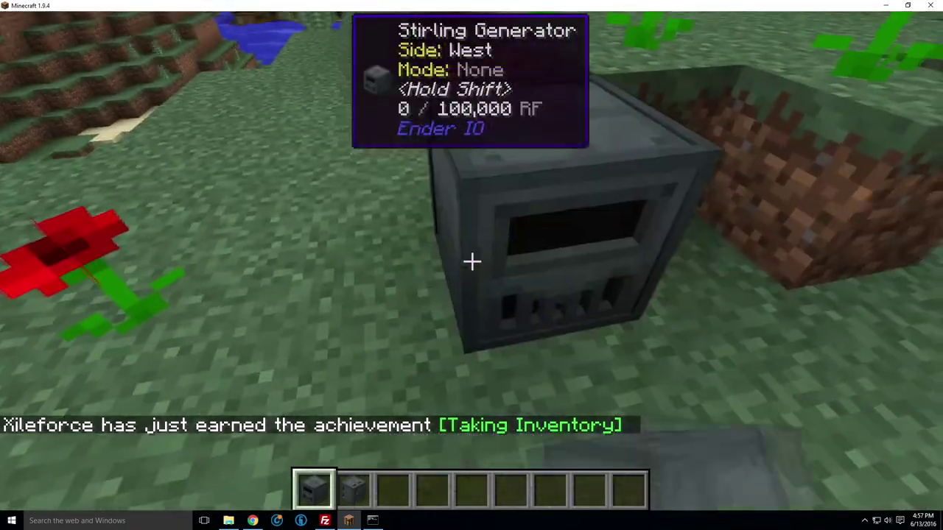
scroll(471, 261, "down", 2)
scroll(471, 261, "up", 1)
right_click(471, 261)
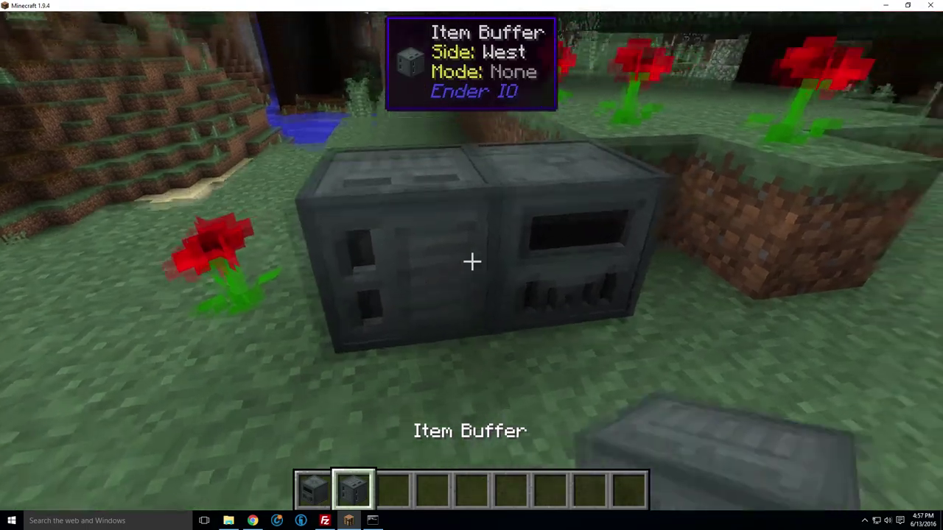
Examine the Stirling Generator's expanded in-world tooltip, including its description and stored energy
key("w")
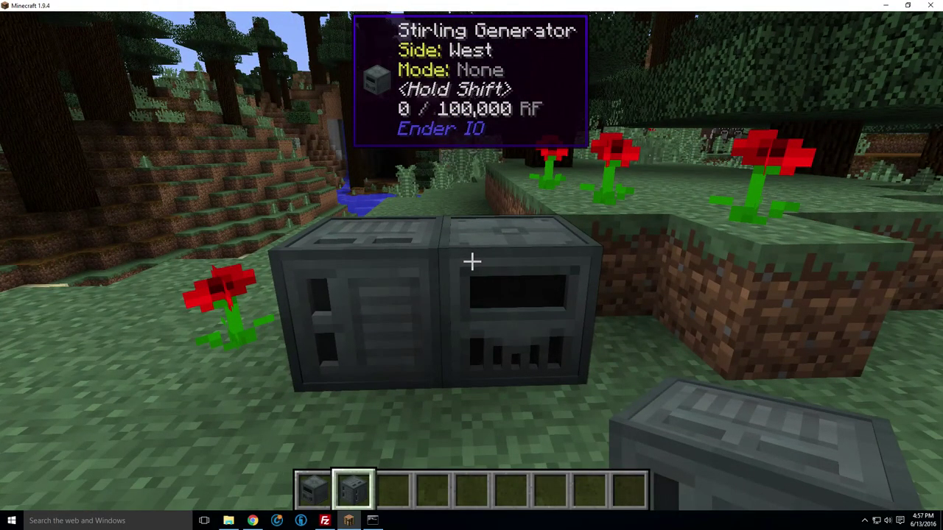
key("shift")
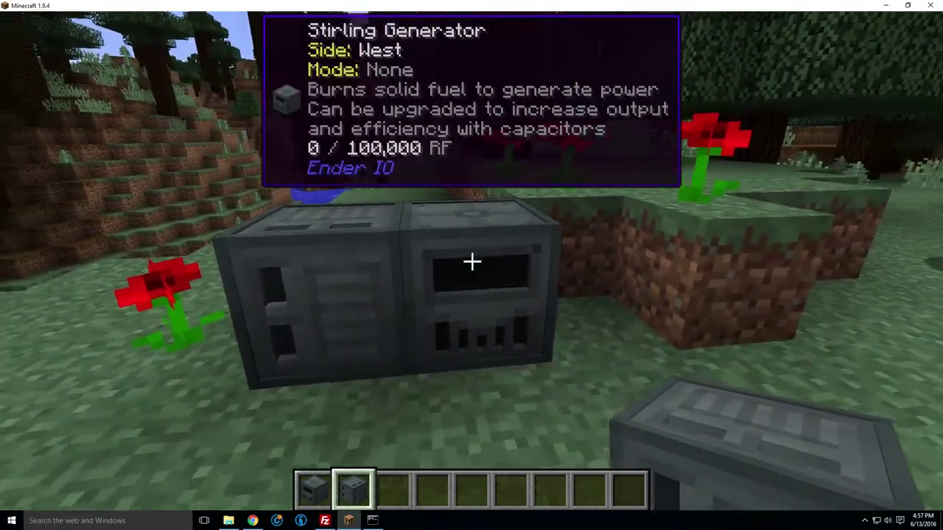
key("a")
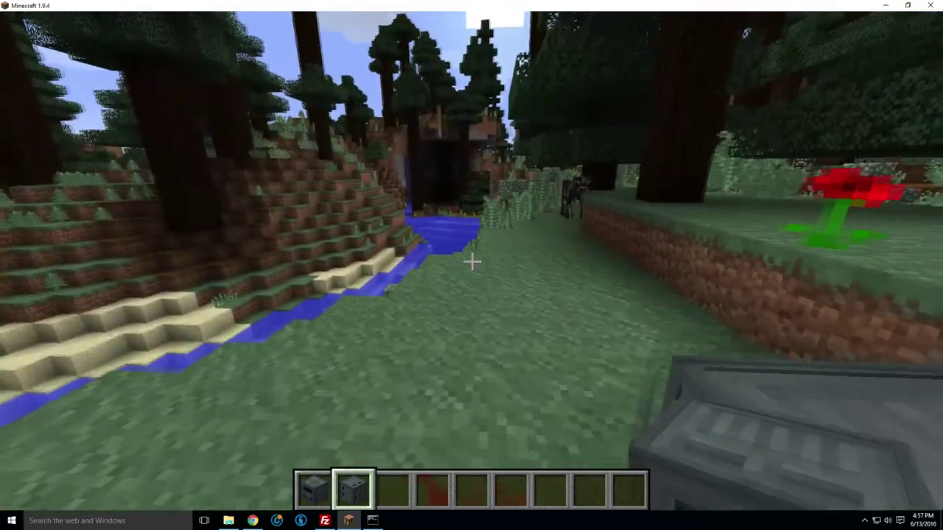
Save and quit the world, and add a multiplayer server named Minecraft Server with the address localhost
key("Escape")
left_click(451, 361)
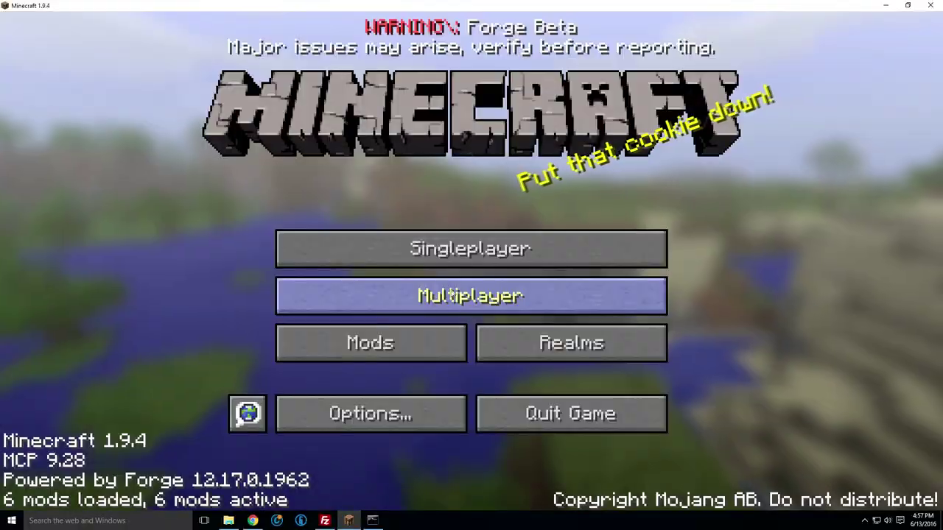
left_click(436, 302)
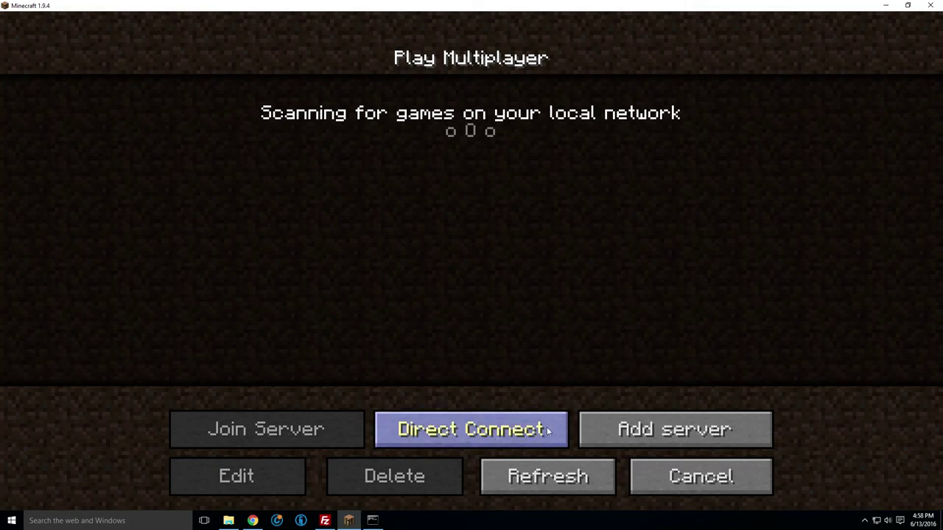
left_click(653, 423)
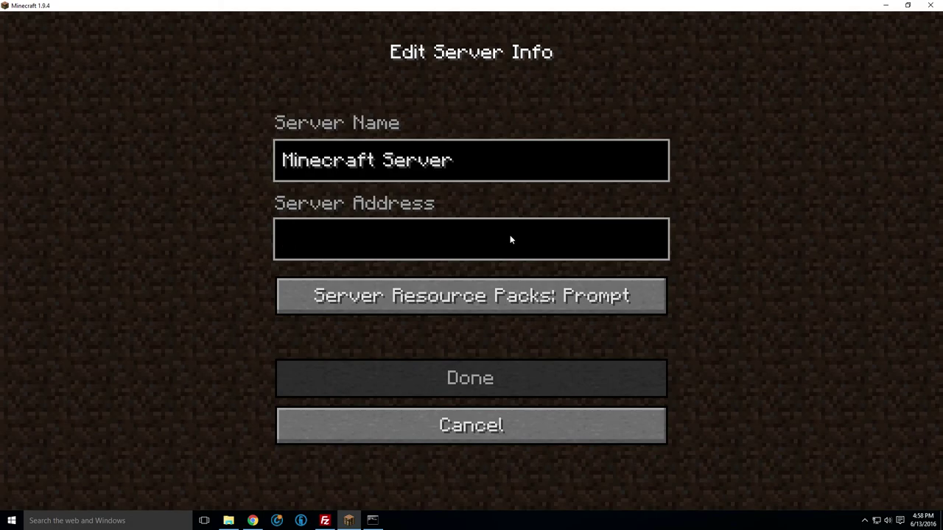
type("localhost")
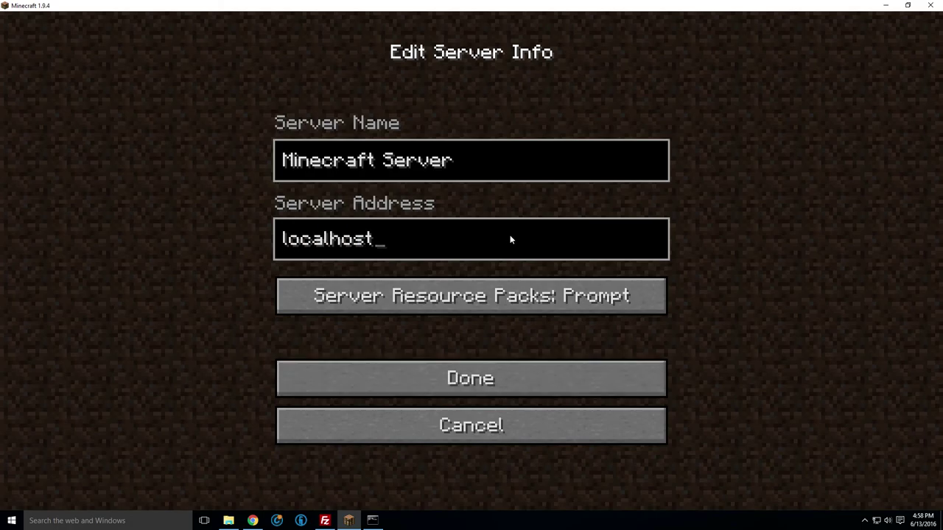
left_click(445, 377)
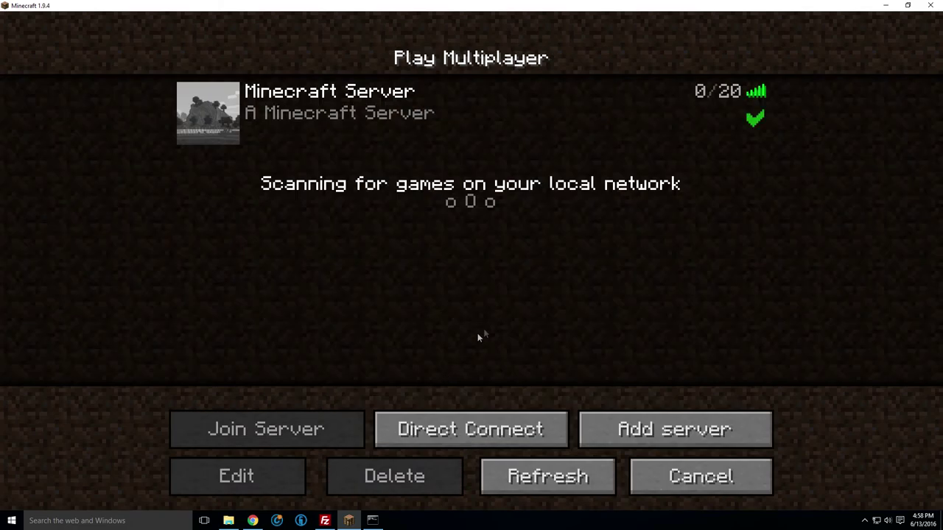
Join the newly added Minecraft Server, check the server console for the connection log, and return to the game
left_click(347, 123)
left_click(348, 123)
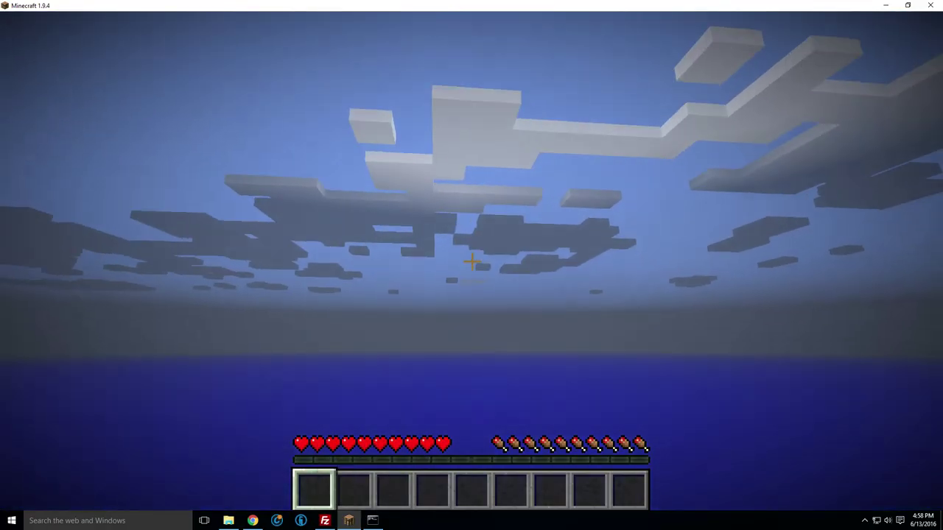
key("t")
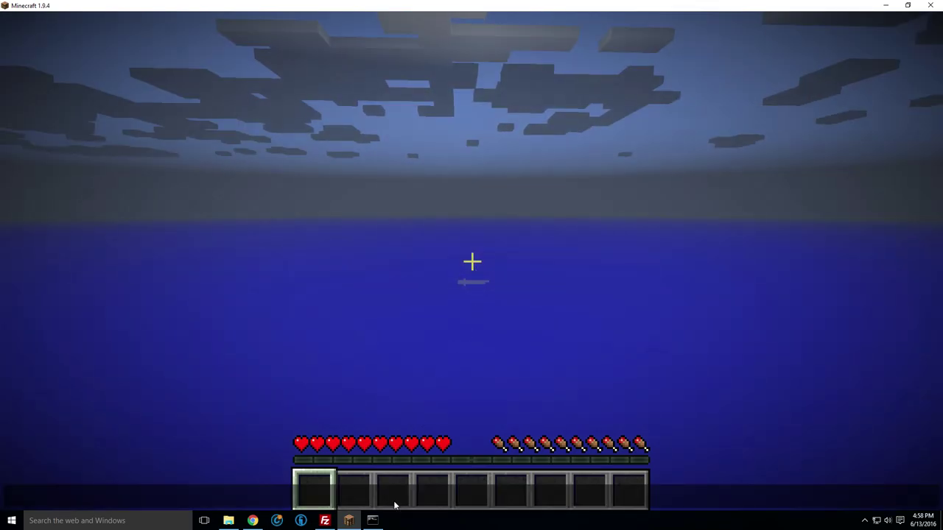
left_click(372, 520)
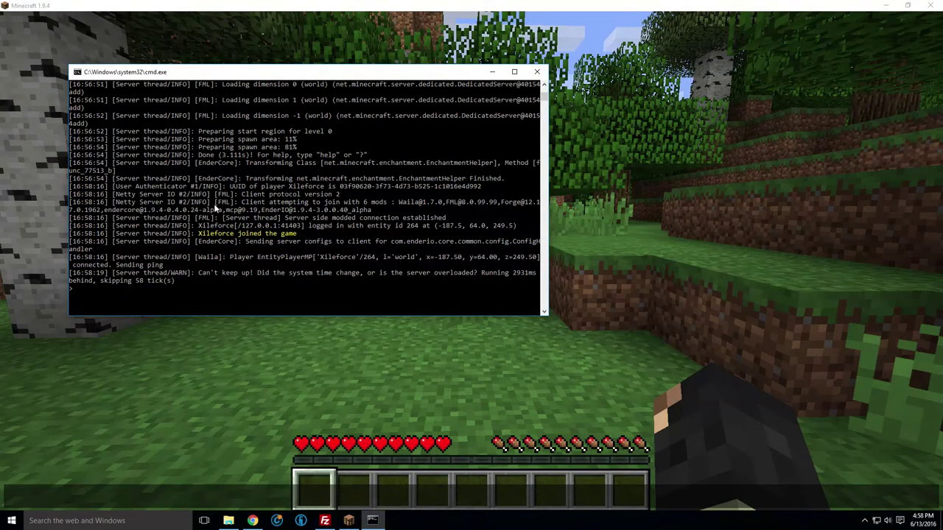
scroll(292, 199, "up", 1)
left_click(361, 356)
Walk around the server world and try to switch to Creative mode with the command /gamemode c
key("w")
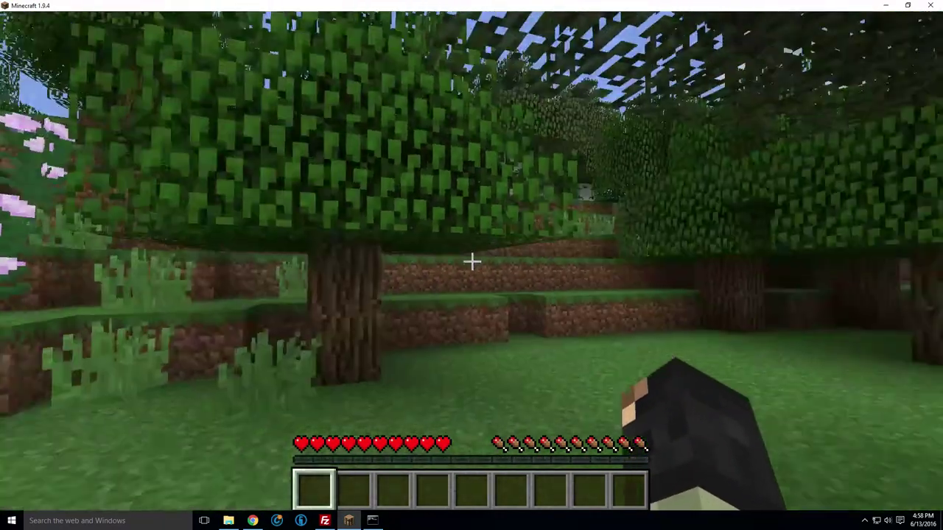
key("w")
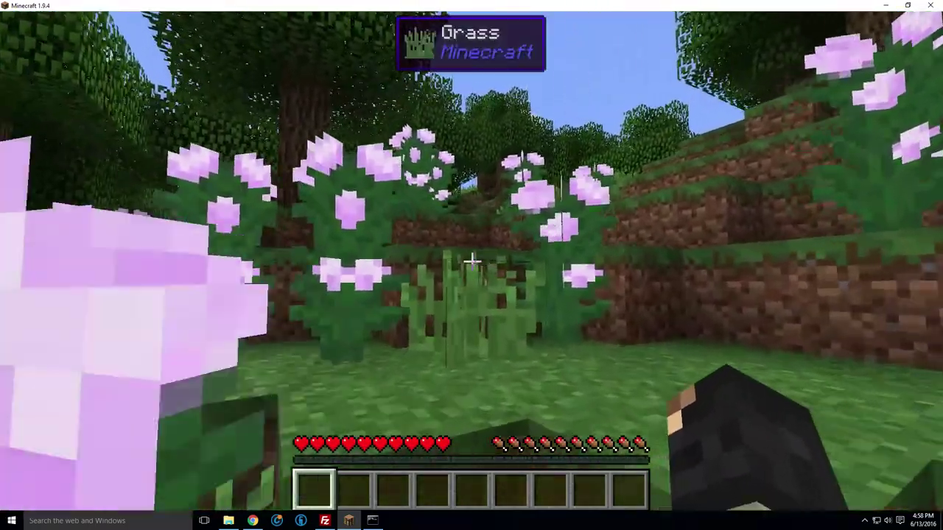
type("/gamemode c")
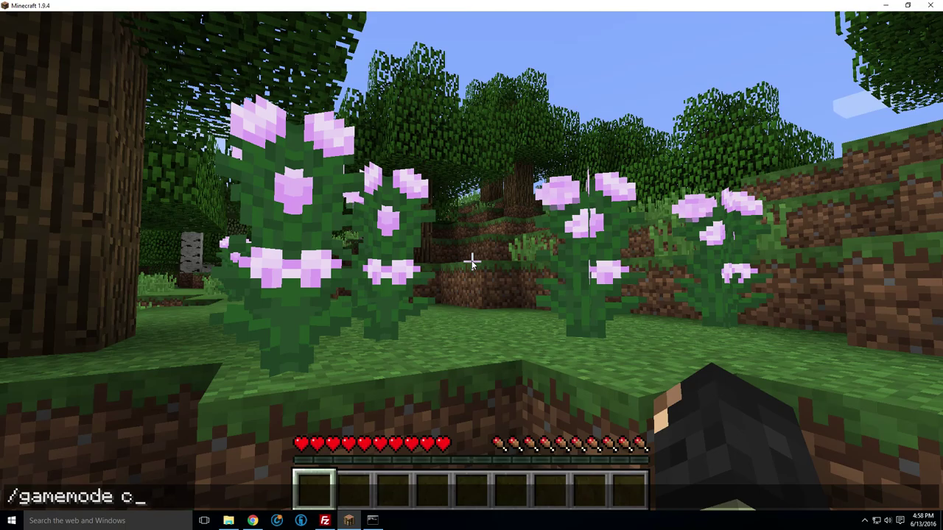
key("Return")
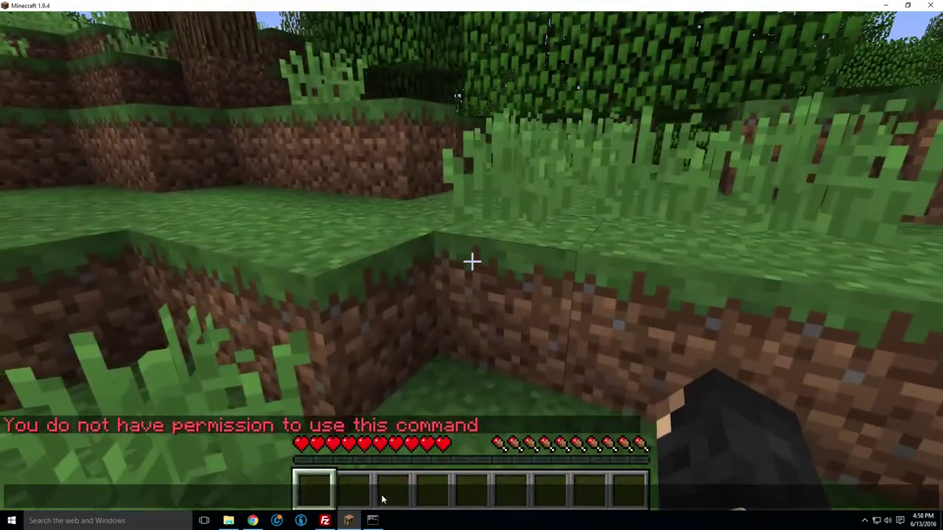
Switch to the server console and grant the player operator rights with the op command and the player's username
left_click(372, 519)
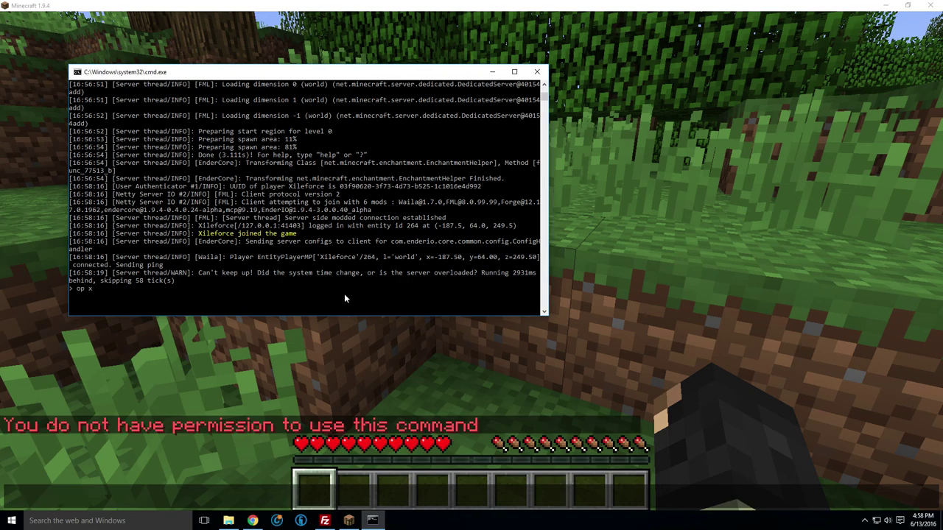
type("op xileforce")
key("Return")
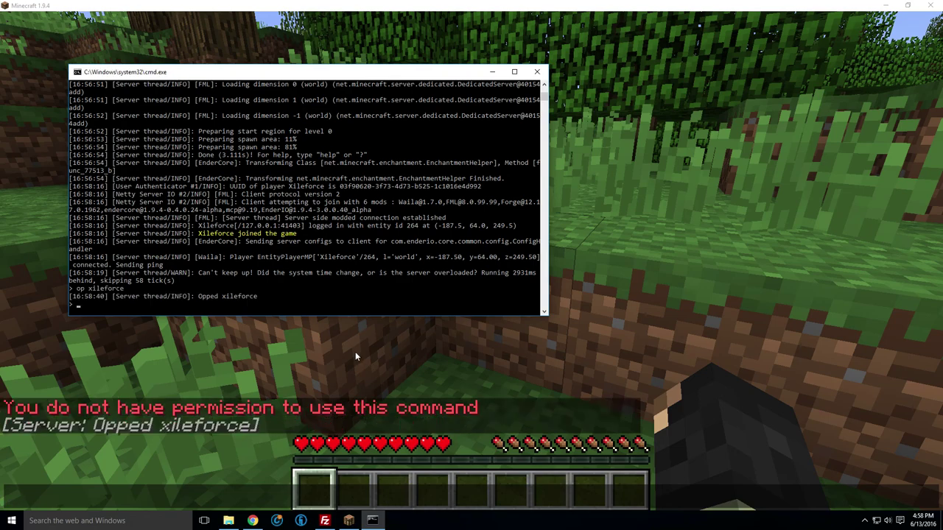
Return to the game, switch to Creative mode with the command /gamemode c, and start flying above the forest
left_click(355, 353)
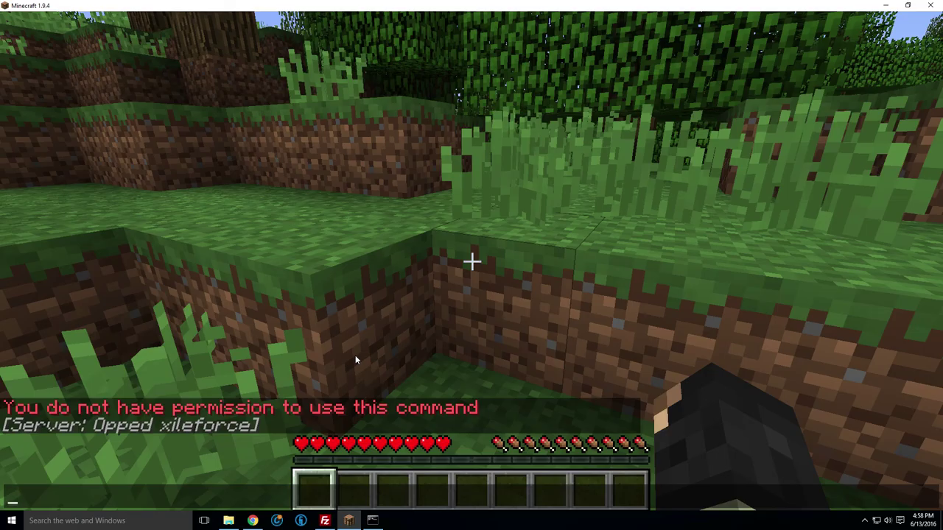
type("gamemode c")
key("Return")
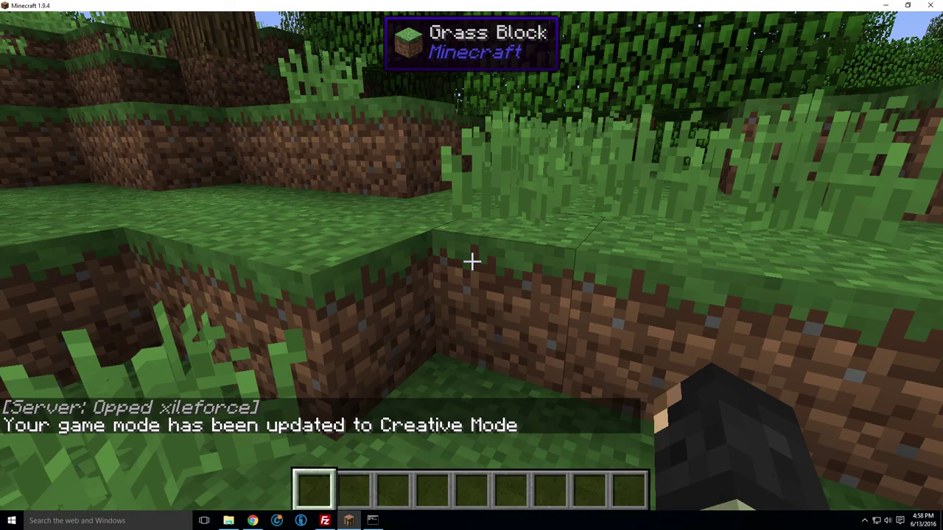
key("space")
key("space")
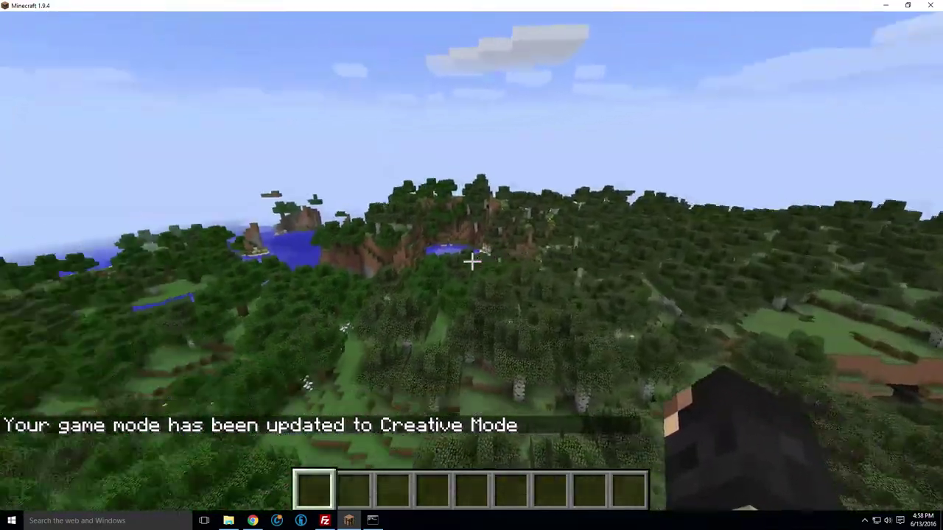
Take a stack of 64 Stirling Generators from the creative inventory into the third hotbar slot and place one in the world
key("e")
middle_click(323, 190)
left_click(383, 362)
key("e")
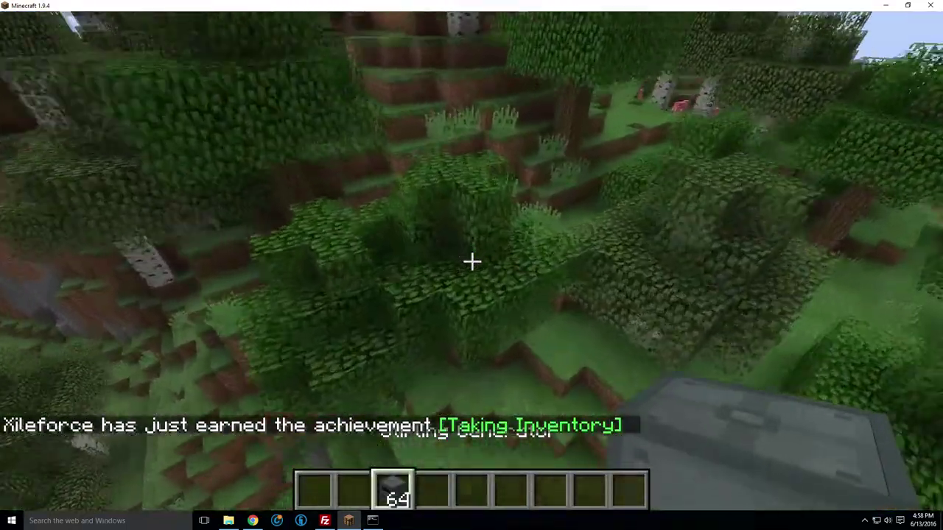
right_click(472, 260)
right_click(471, 261)
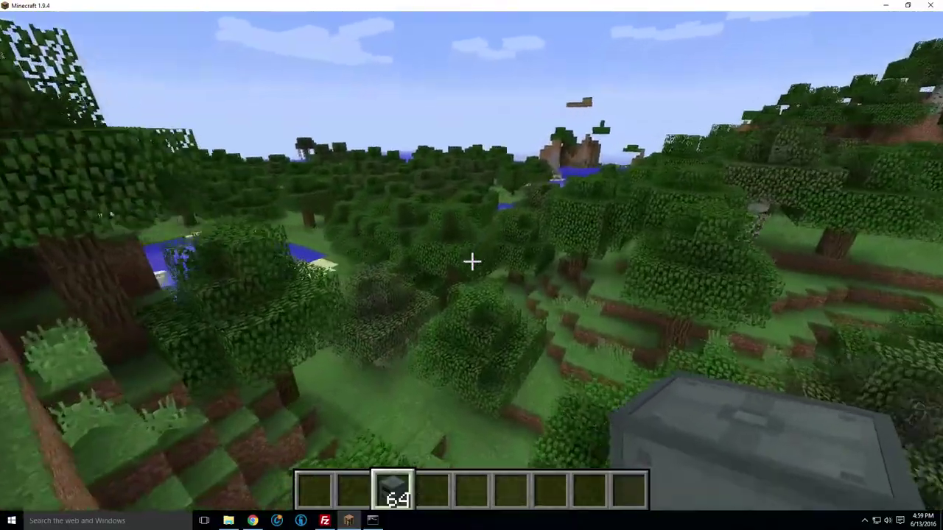
Fly around the server world over the forest, lake and hills to look over the terrain
key("w")
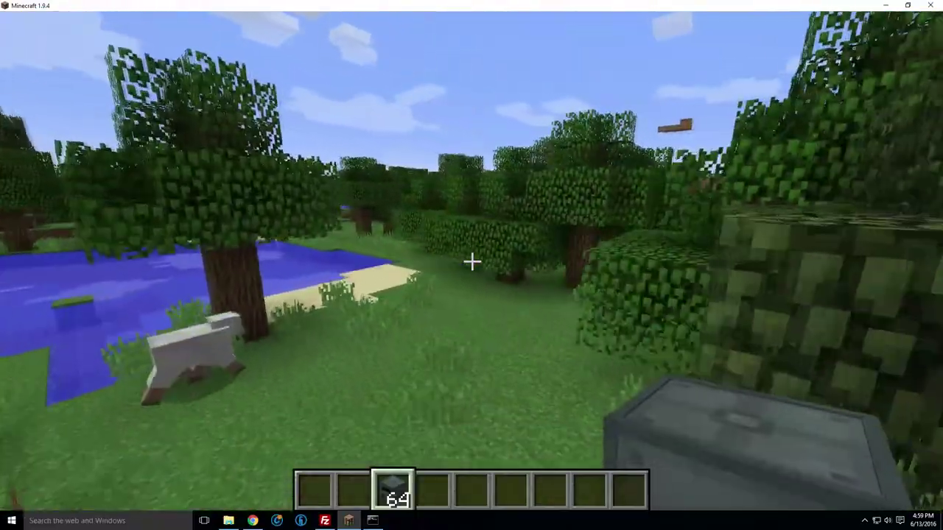
key("w")
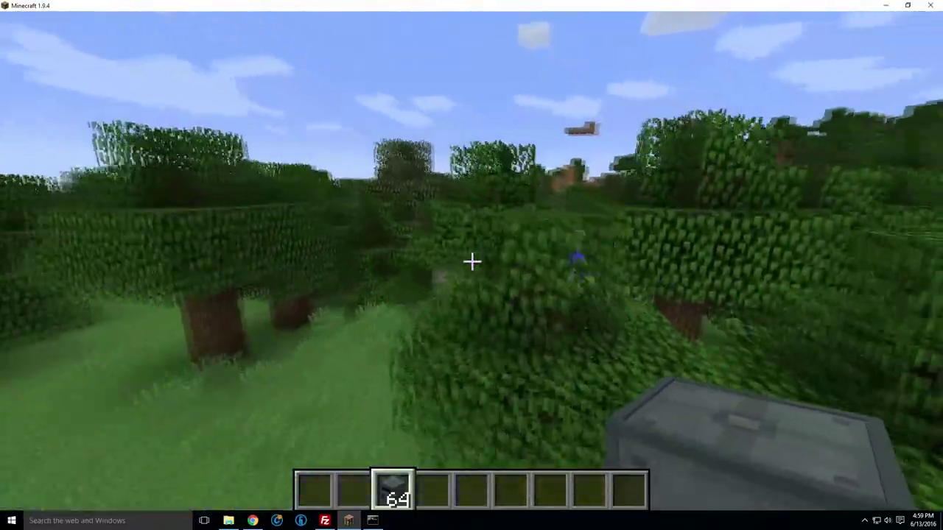
key("s")
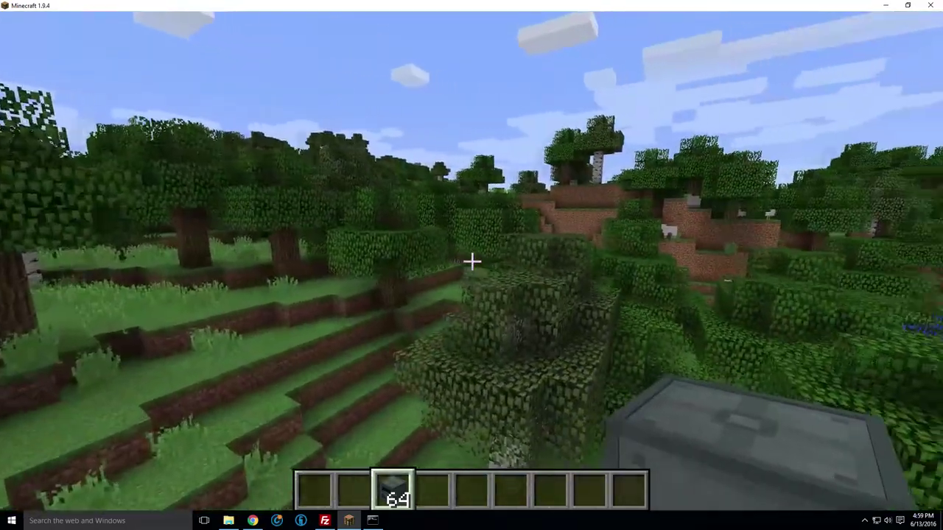
key("w")
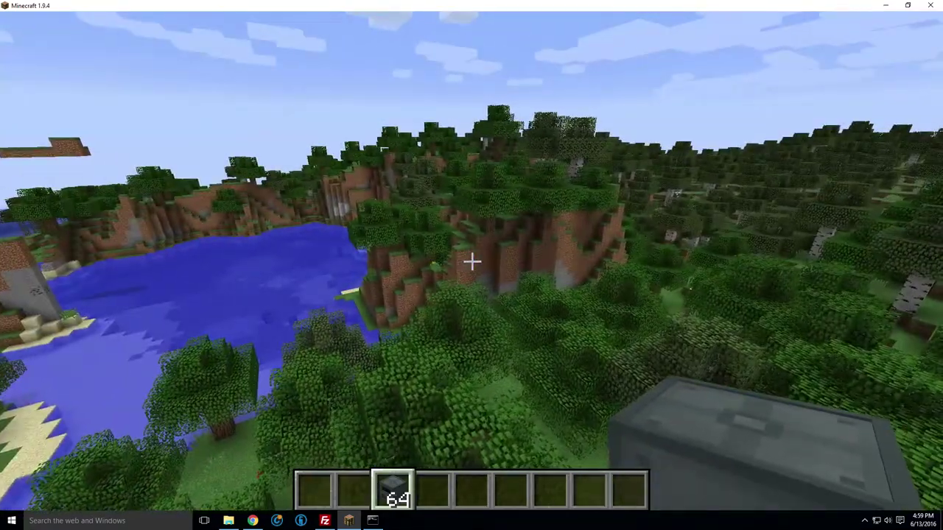
key("w")
key("w")
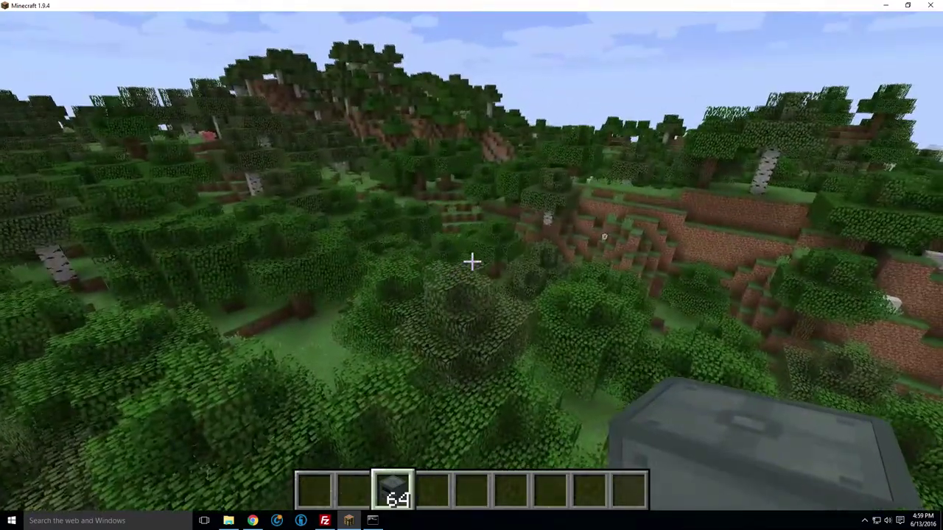